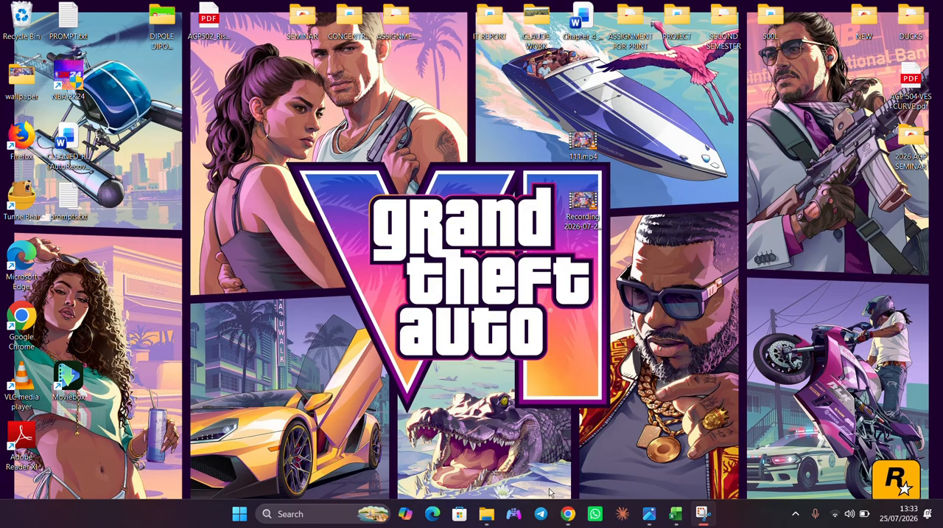
- Switch to Chrome and open the website geo-vesx.lovable.app
left_click(568, 514)
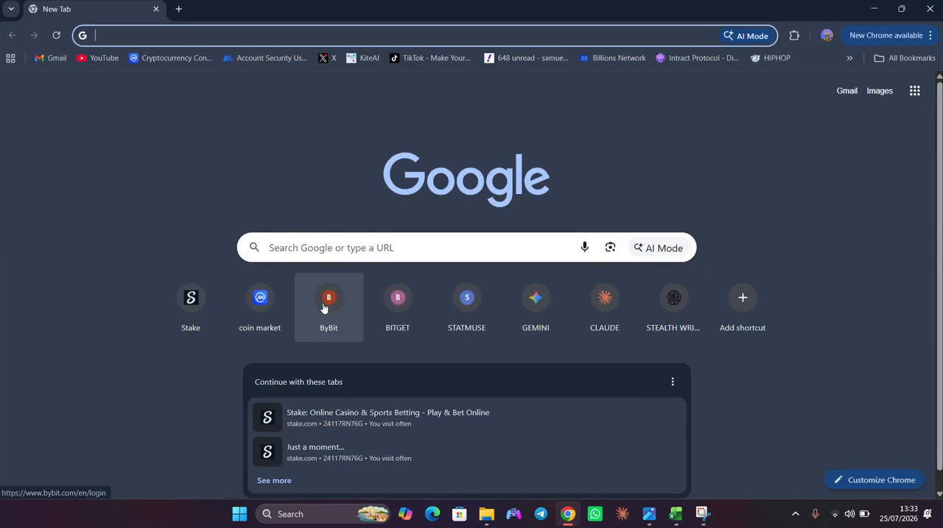
left_click(126, 36)
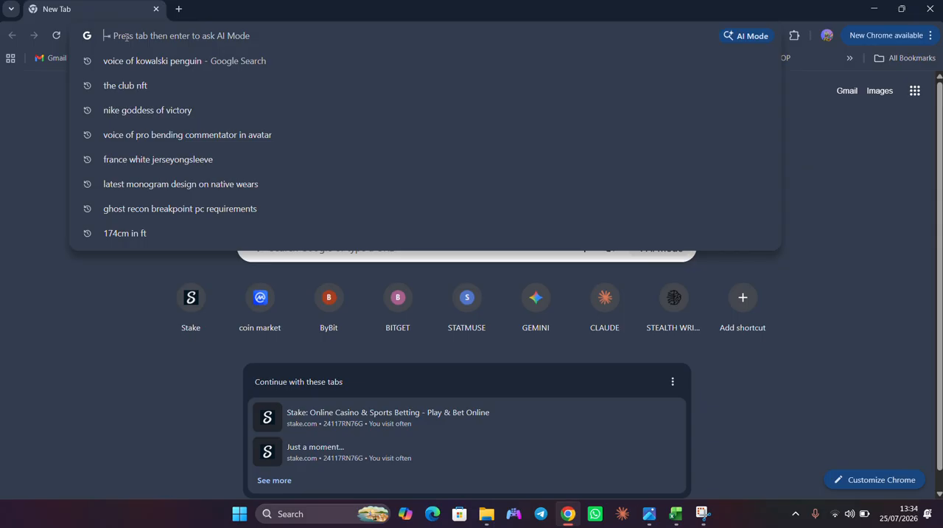
type("geo")
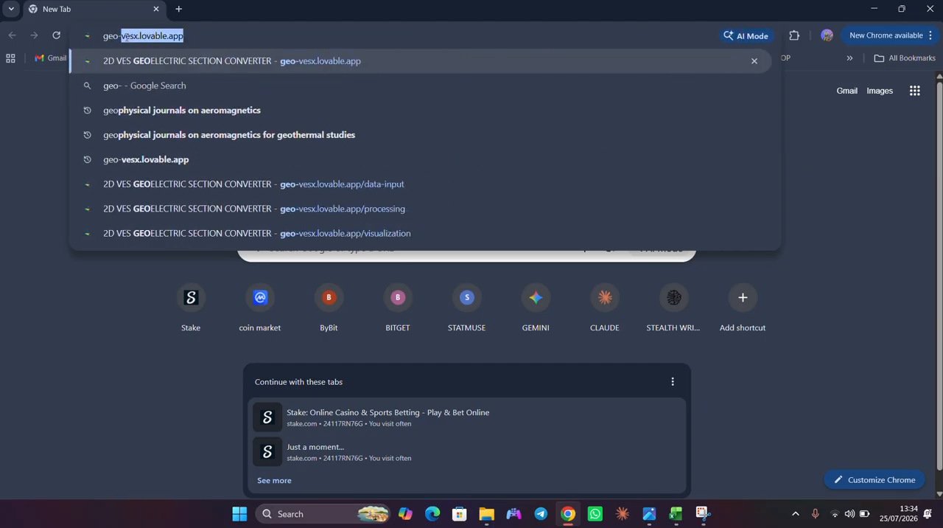
type("-vesx")
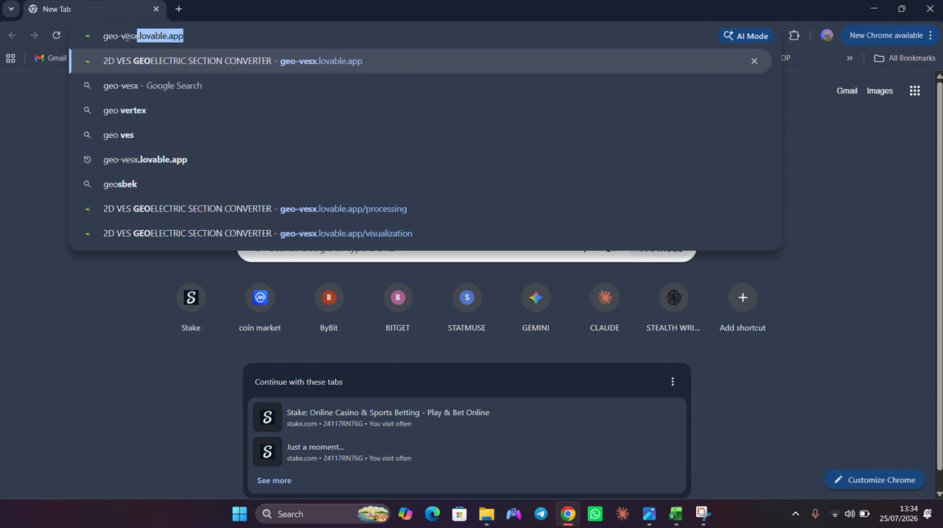
type(".lo")
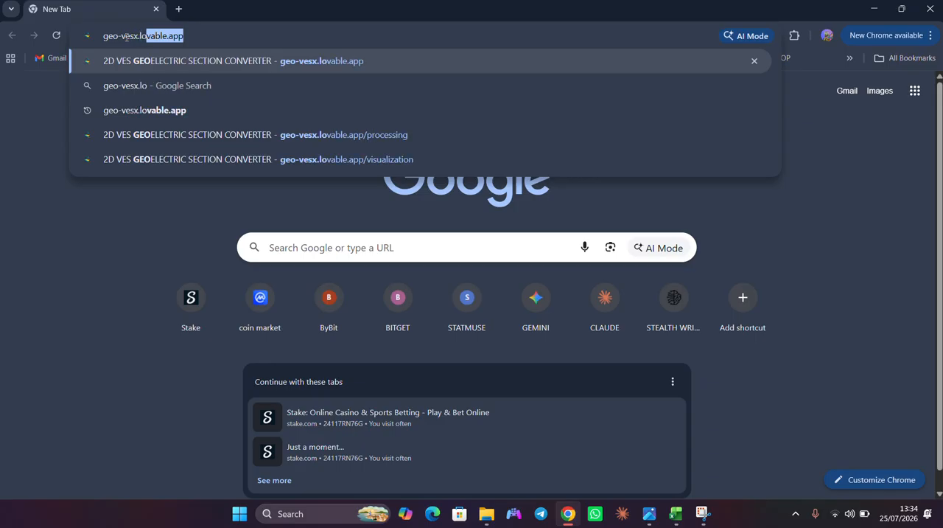
type("vabl")
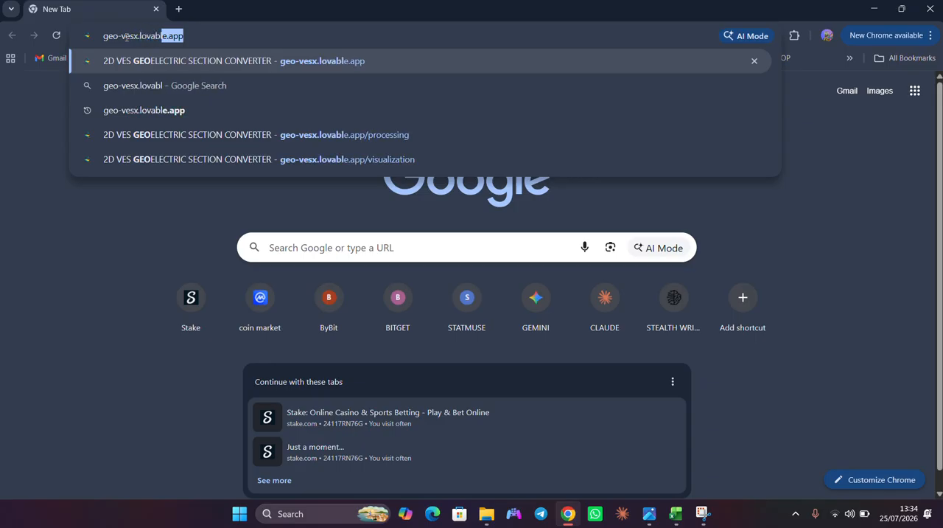
type("e.app")
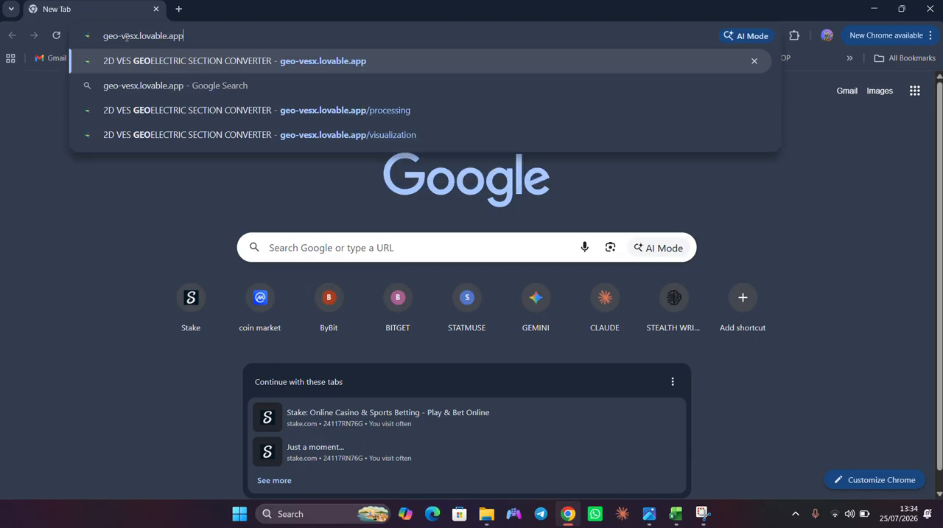
key("Return")
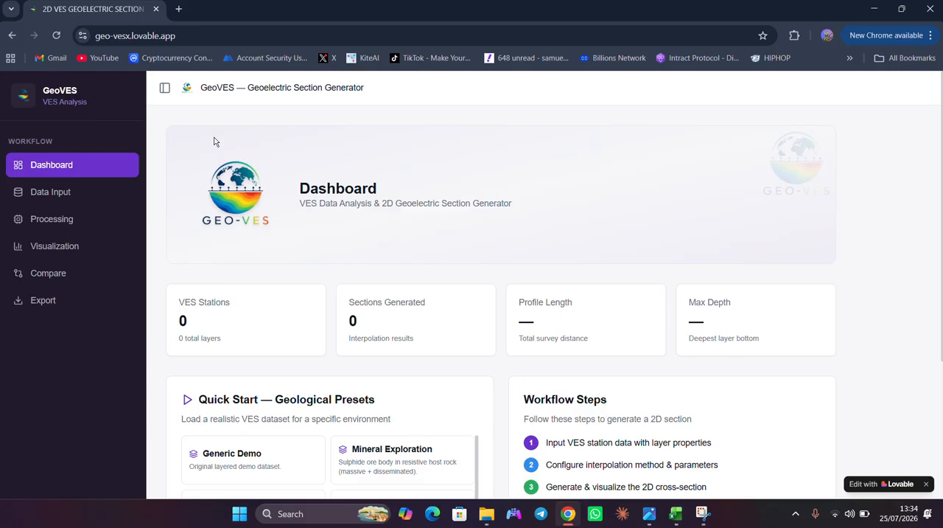
- Load the Groundwater Exploration geological preset from the dashboard's quick-start datasets
scroll(360, 273, "down", 1)
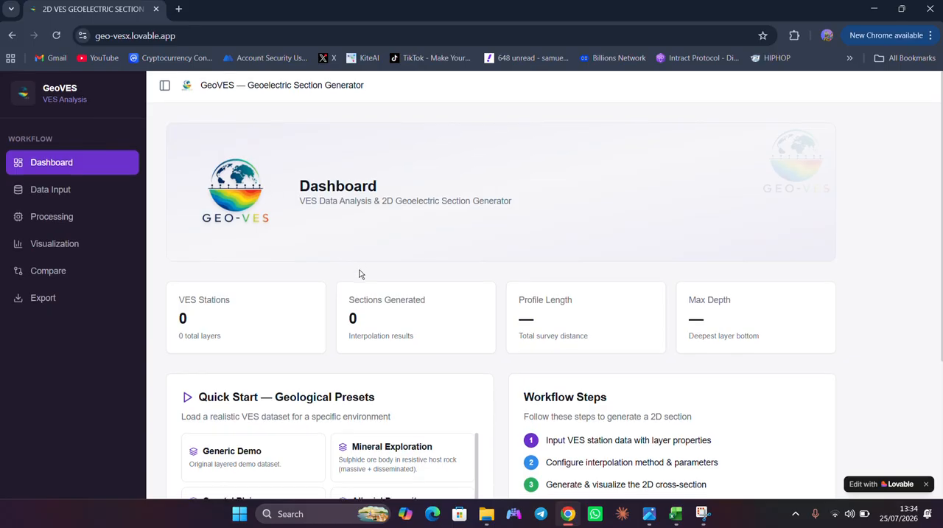
scroll(359, 274, "down", 5)
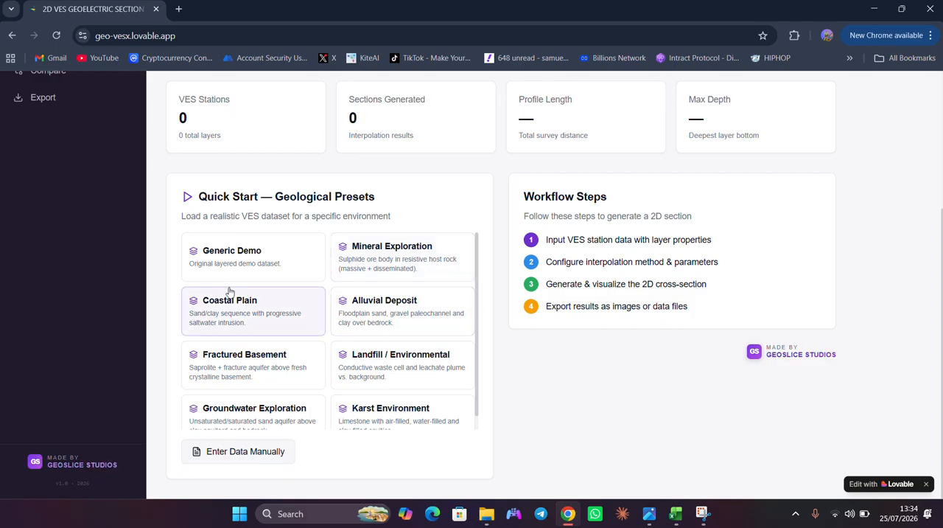
scroll(230, 292, "down", 1)
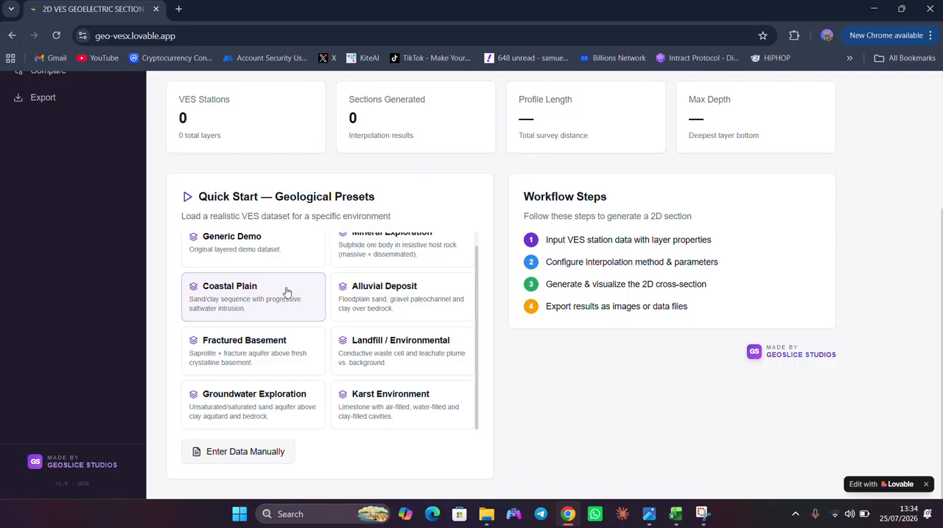
scroll(291, 295, "up", 1)
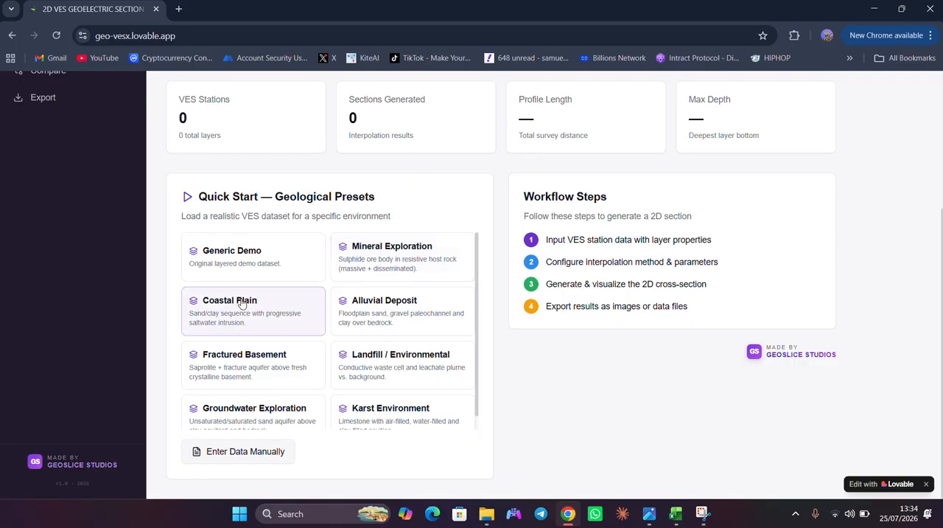
left_click(237, 411)
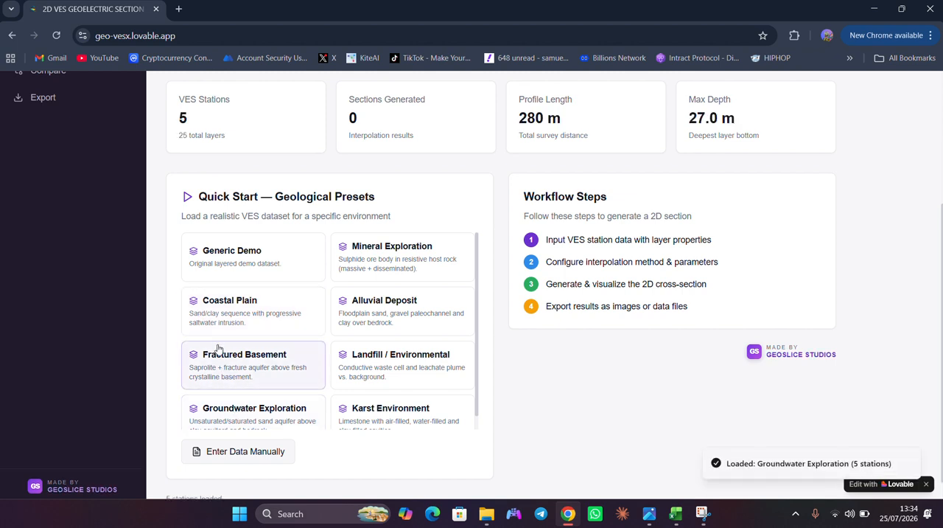
scroll(217, 350, "down", 1)
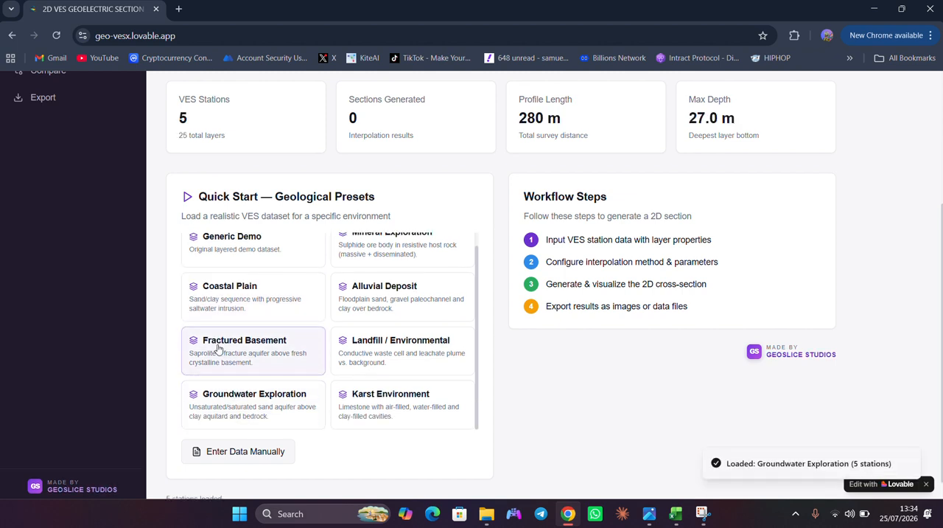
left_click(245, 395)
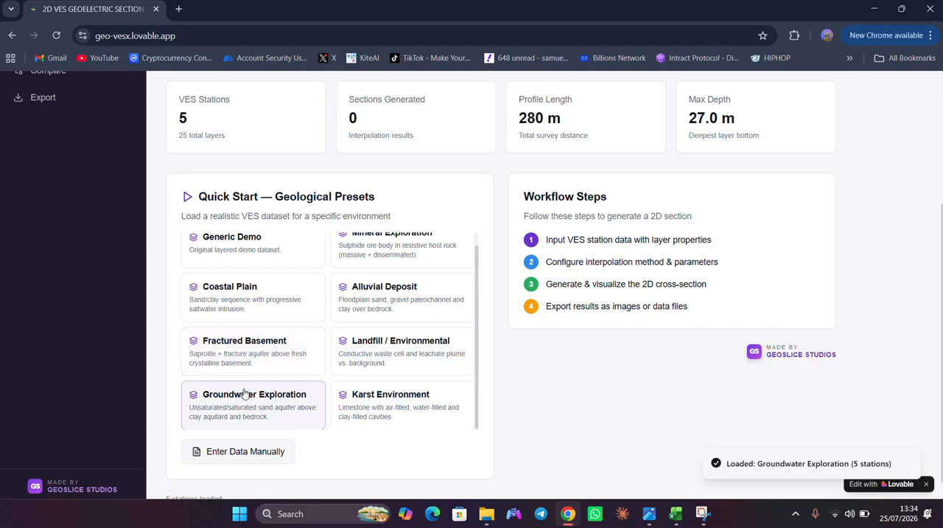
scroll(114, 199, "down", 1)
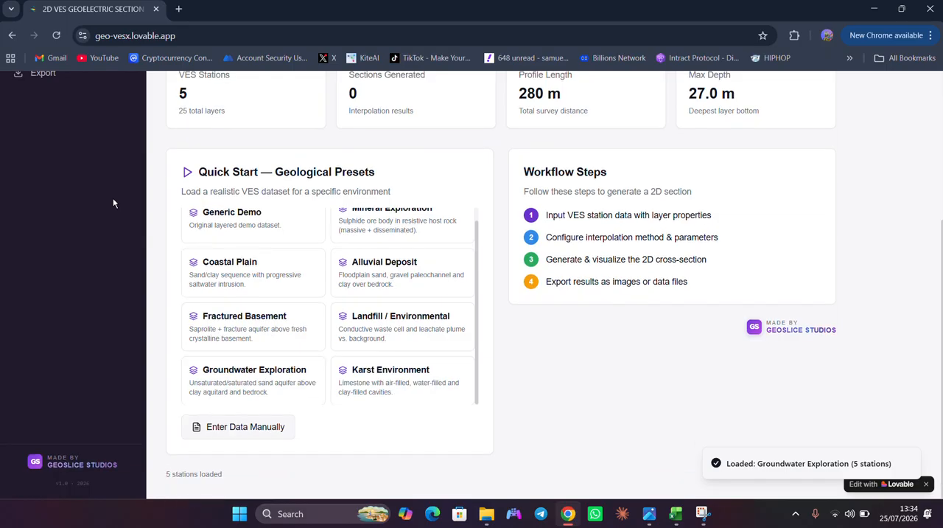
- Generate the 2D section using Gauss-Newton (Smoothness LSQ) interpolation at a grid resolution of 100
scroll(361, 218, "up", 3)
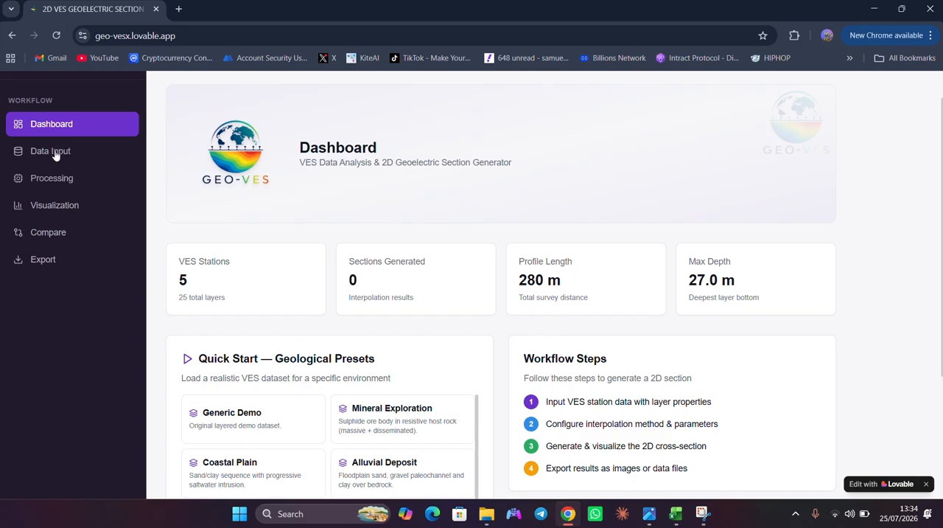
scroll(56, 155, "up", 1)
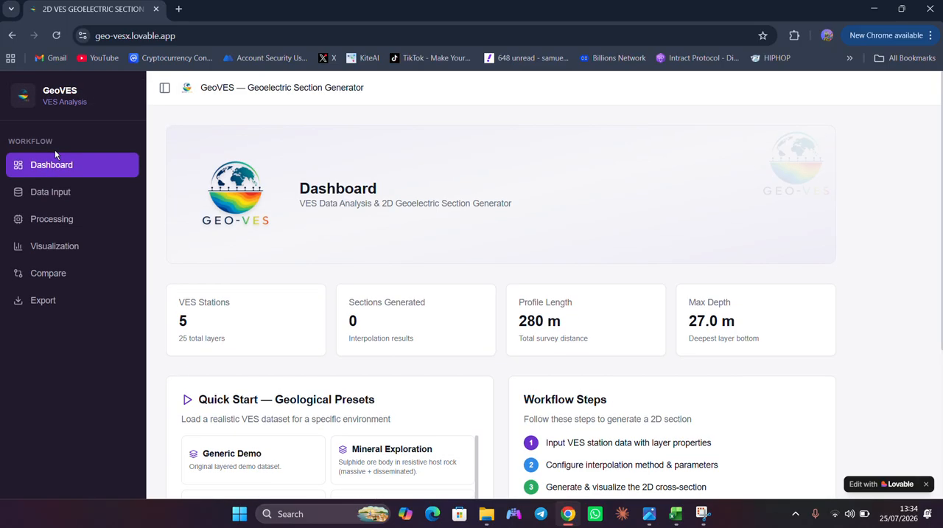
left_click(42, 221)
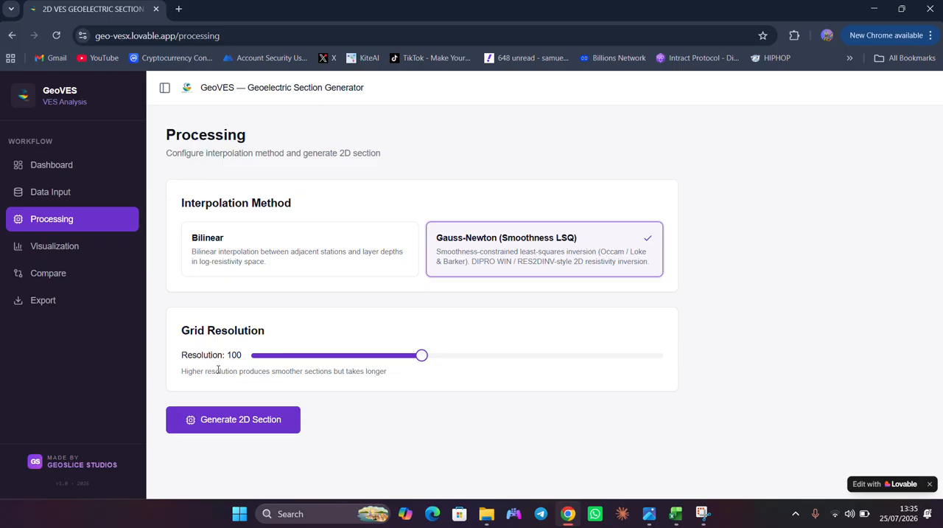
left_click(215, 427)
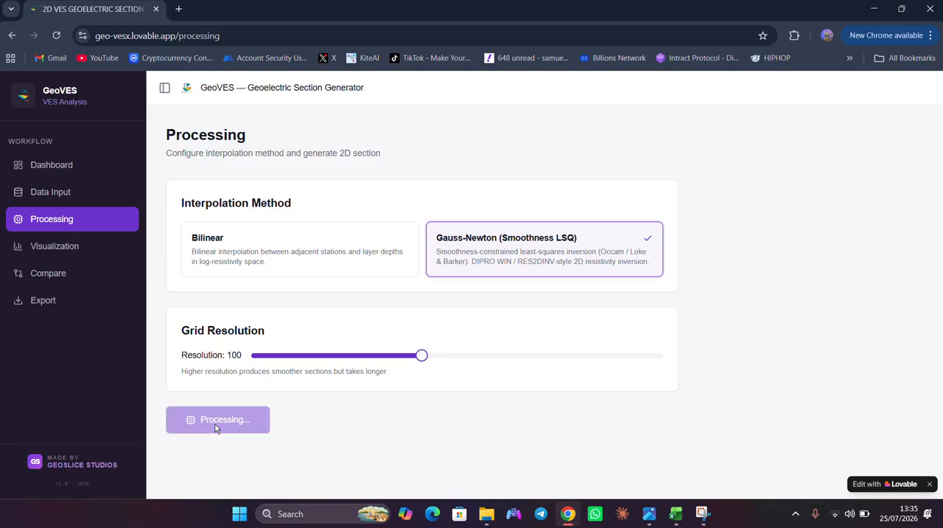
- Show the geoelectric layers from the VES data on the 2D section and look over the plot
scroll(382, 351, "down", 1)
scroll(383, 351, "down", 2)
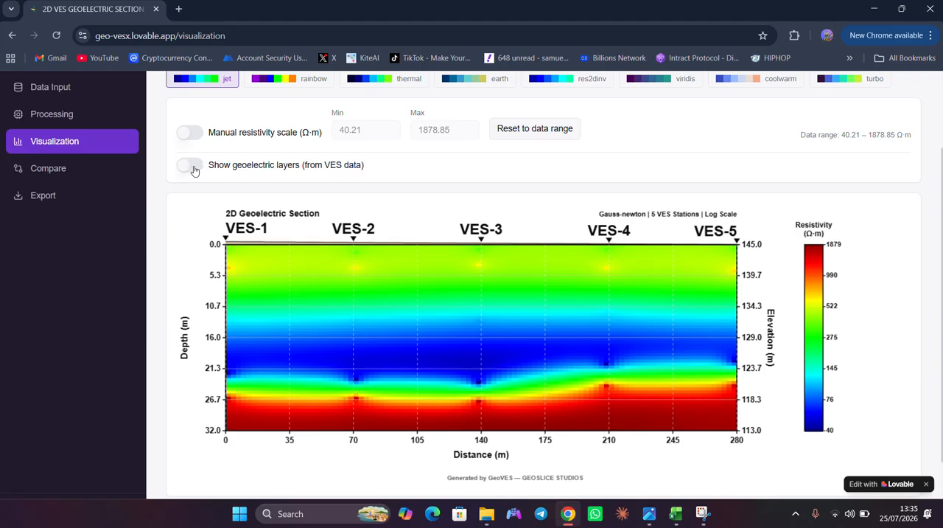
left_click(191, 166)
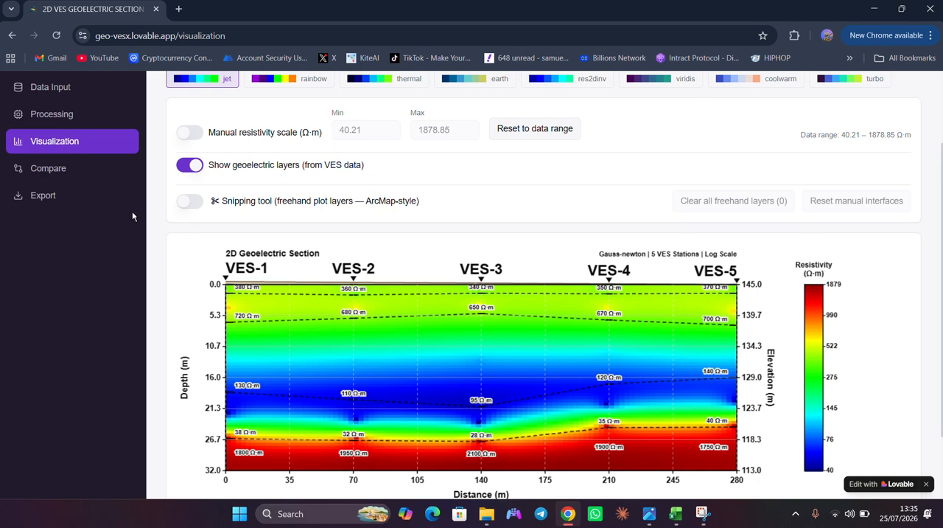
scroll(240, 217, "up", 2)
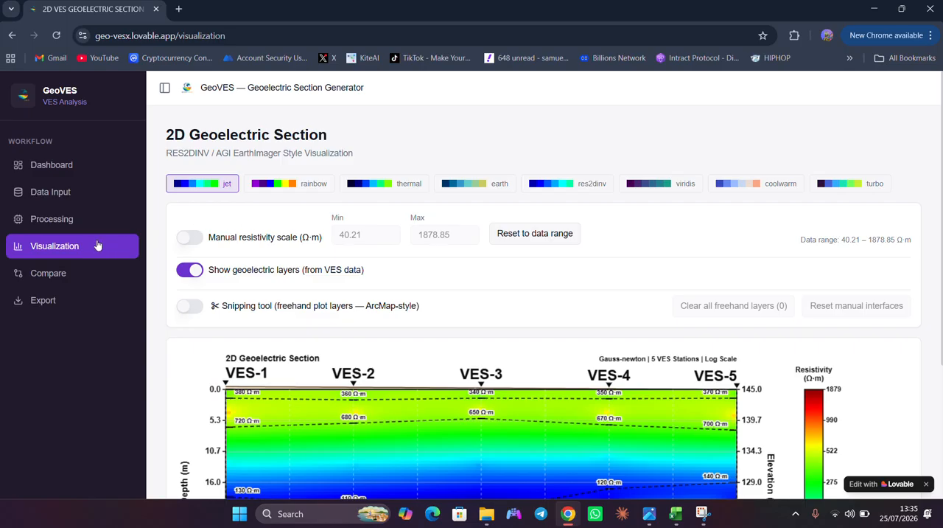
scroll(57, 345, "down", 3)
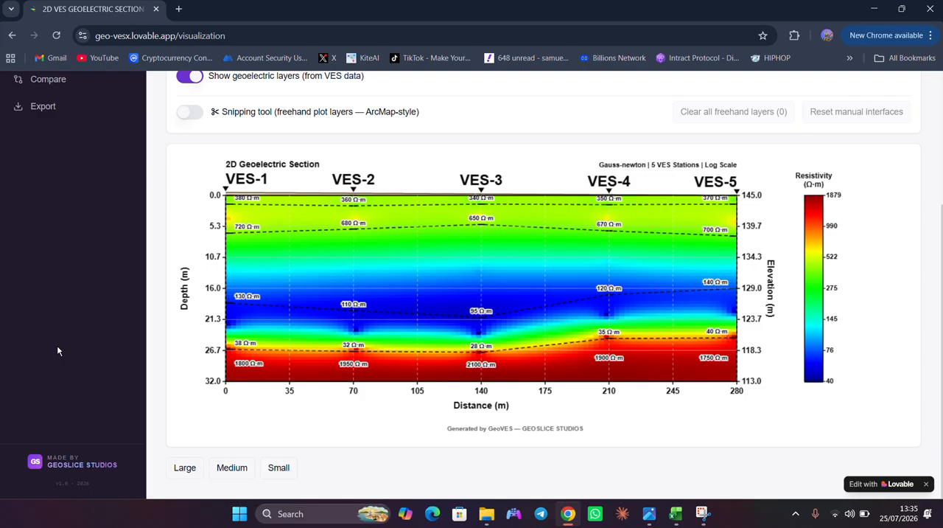
scroll(56, 345, "up", 1)
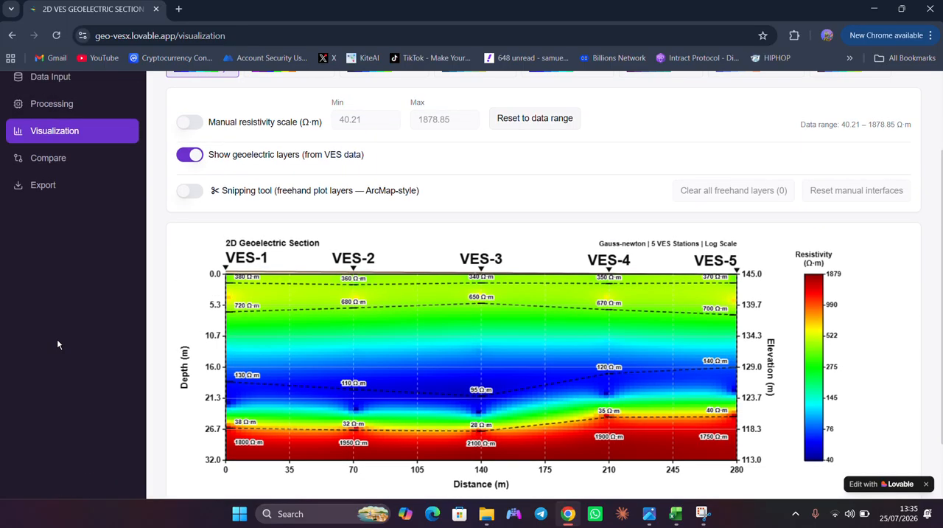
- Export the geoelectric section as a PNG image, then view the downloaded file and close it
left_click(44, 185)
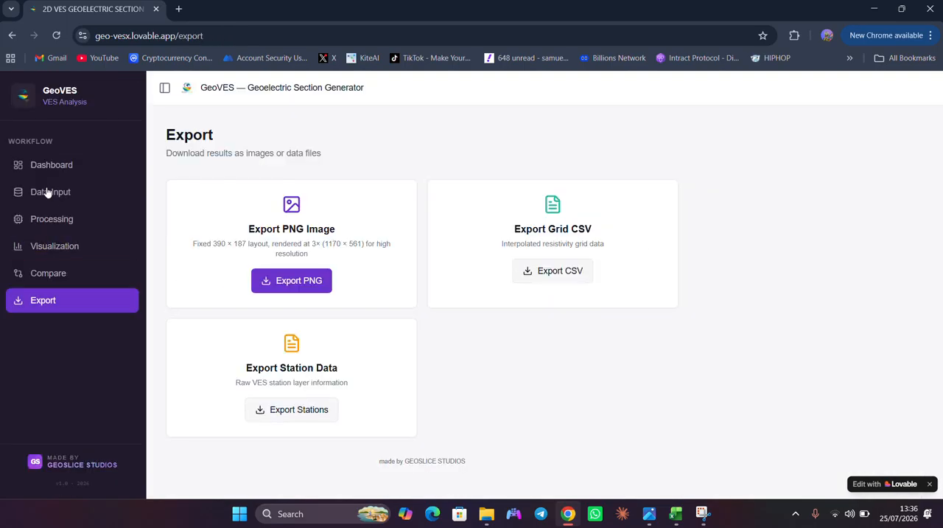
left_click(273, 278)
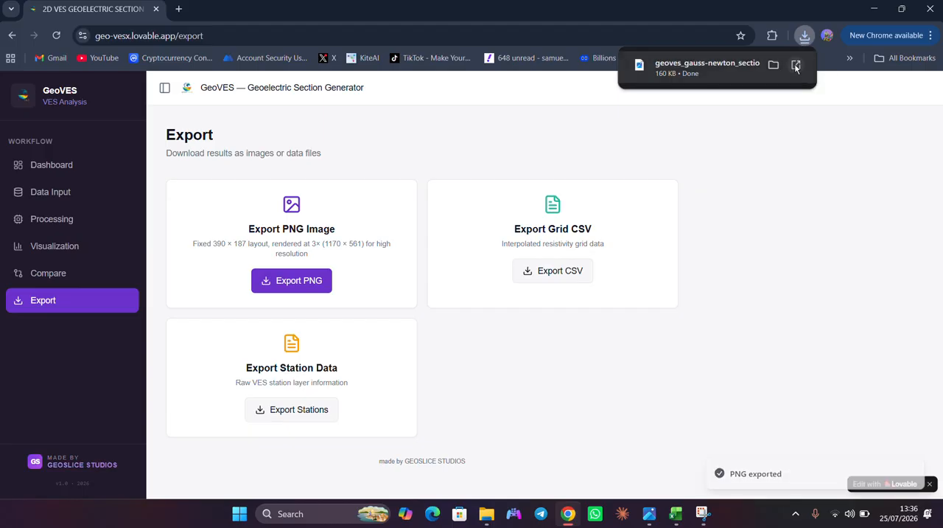
left_click(796, 66)
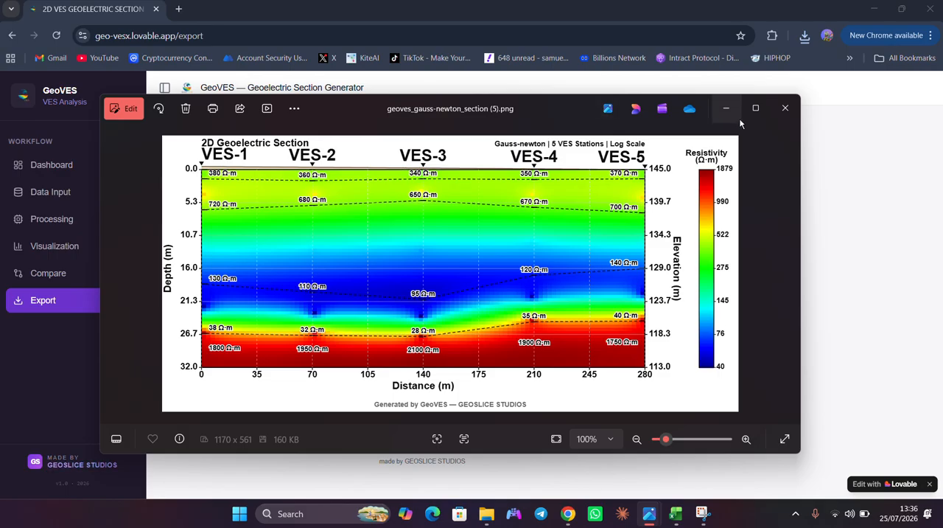
left_click(785, 109)
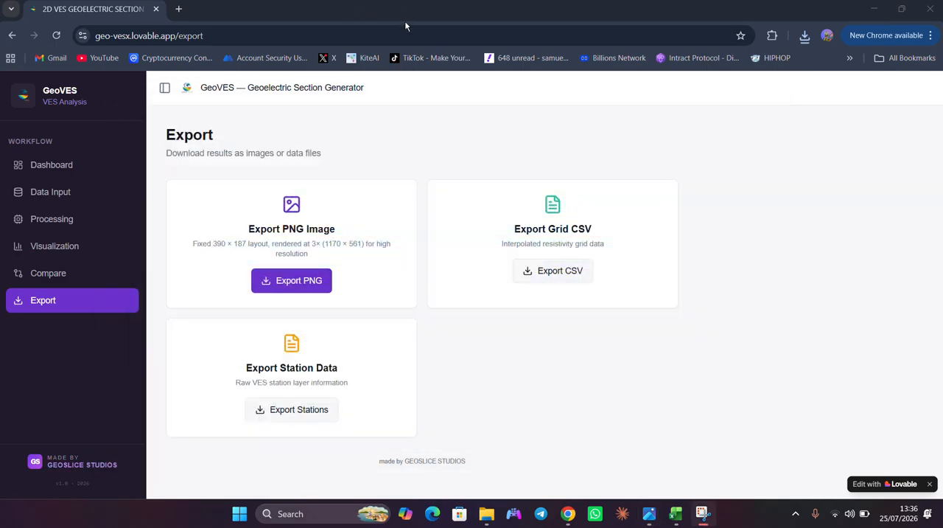
- Reload the app from its dashboard to clear the workspace, and check the station data entry page
left_click(44, 162)
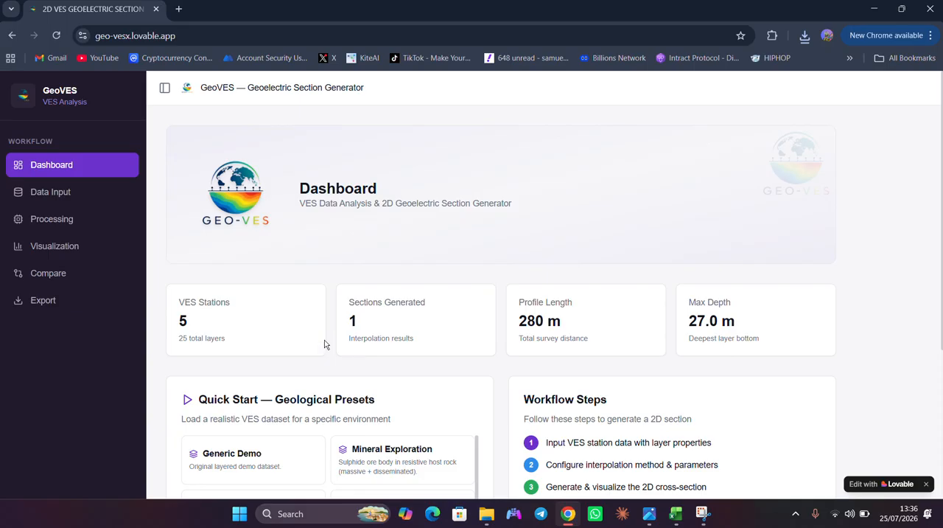
left_click(57, 36)
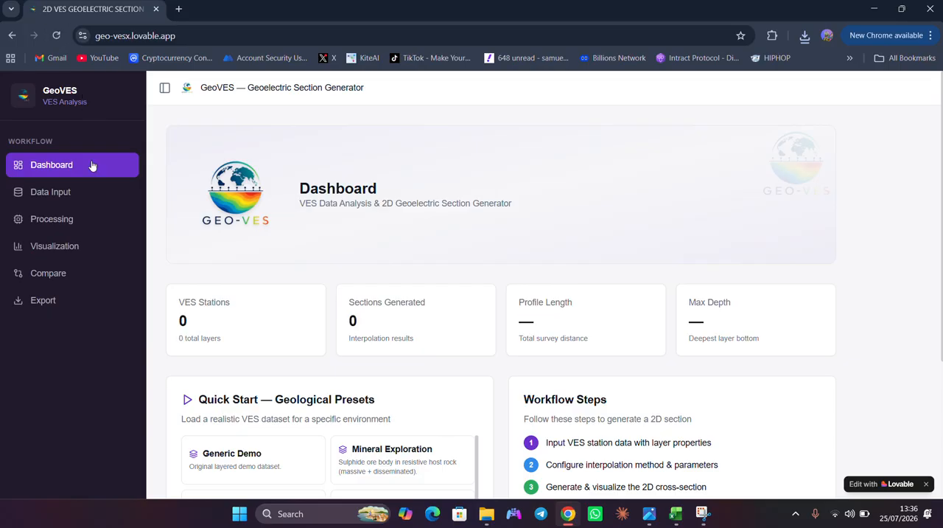
left_click(50, 191)
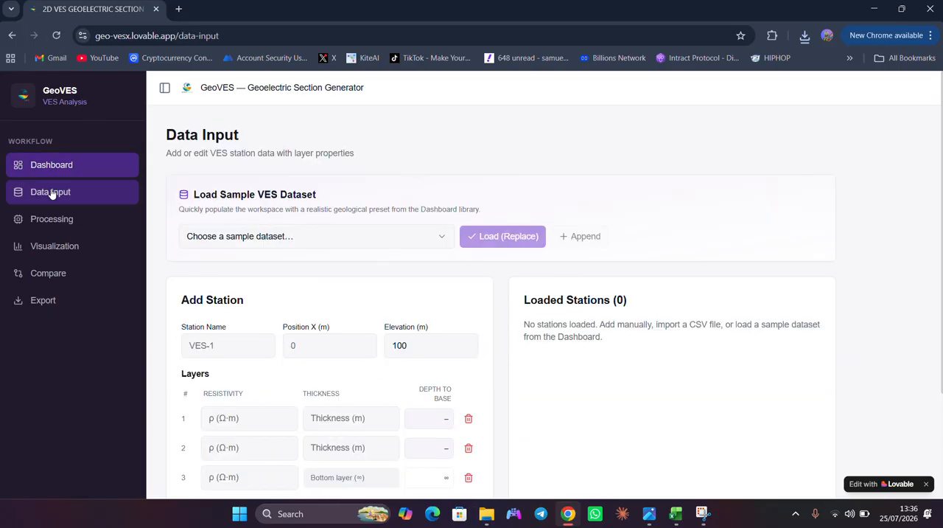
- Load the Mineral Exploration preset from the dashboard and bring up its loaded stations for editing
left_click(53, 164)
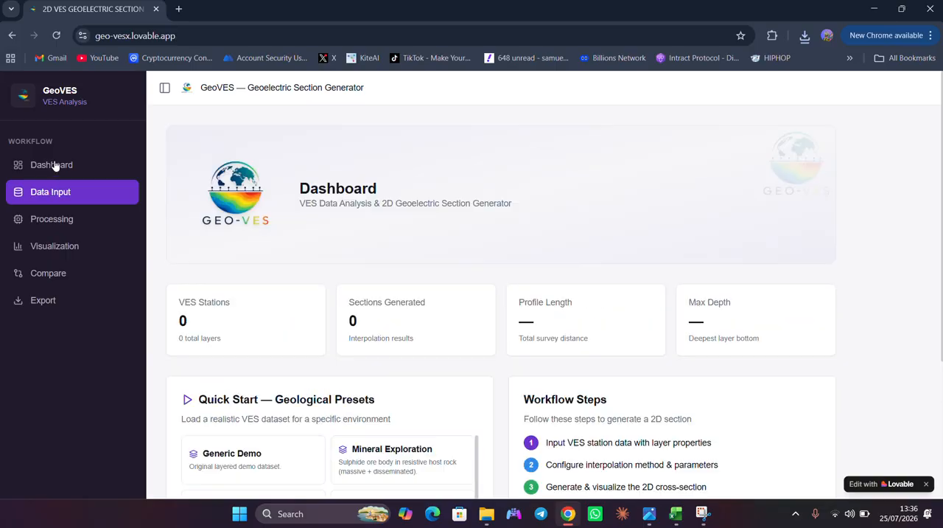
left_click(386, 467)
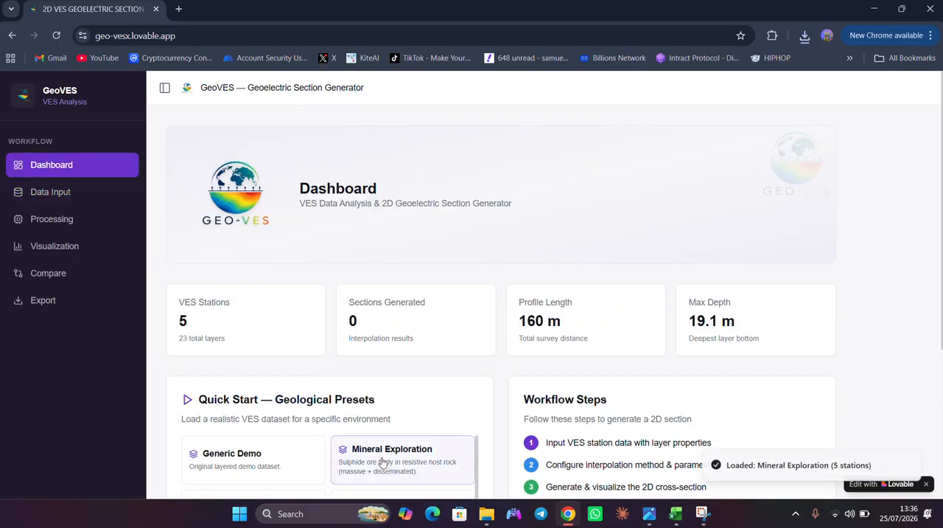
left_click(58, 194)
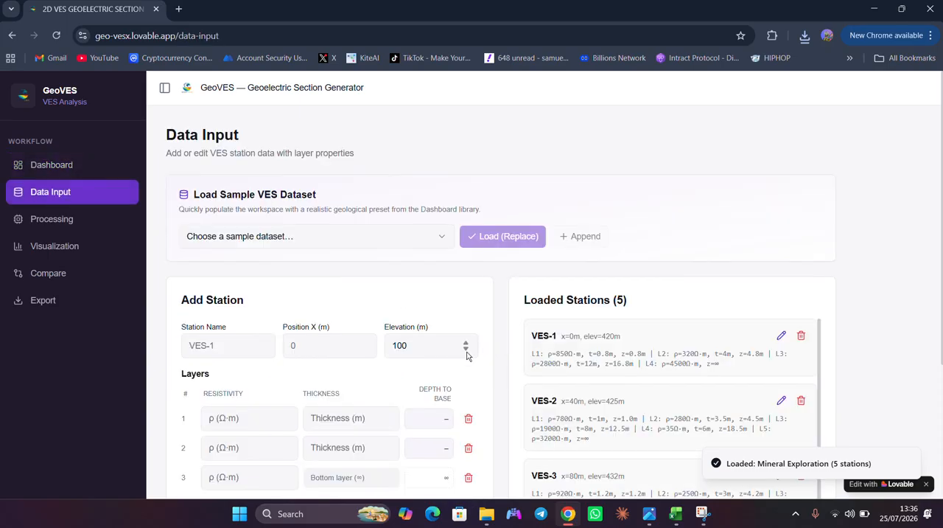
- Delete all the loaded stations one after another, reload the page, and check the cleared workspace on the dashboard
left_click(801, 337)
left_click(802, 337)
left_click(804, 339)
triple_click(804, 339)
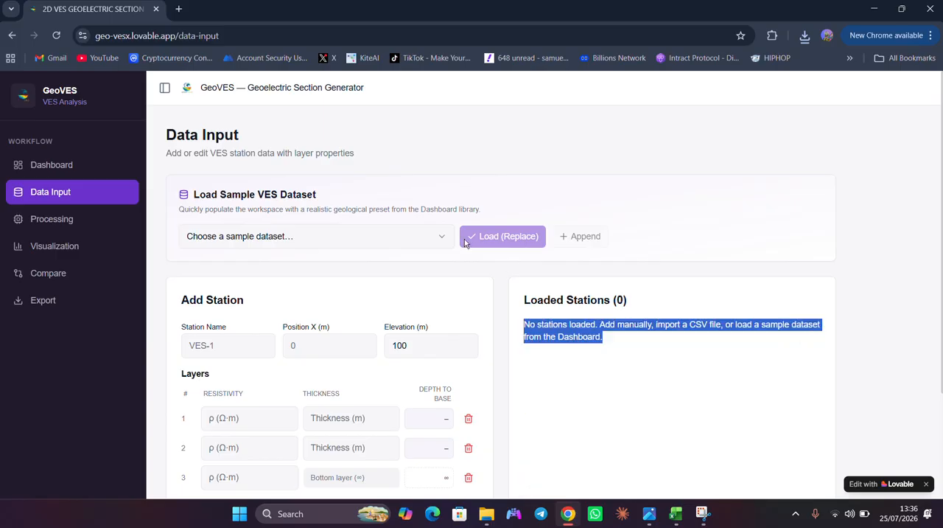
left_click(62, 40)
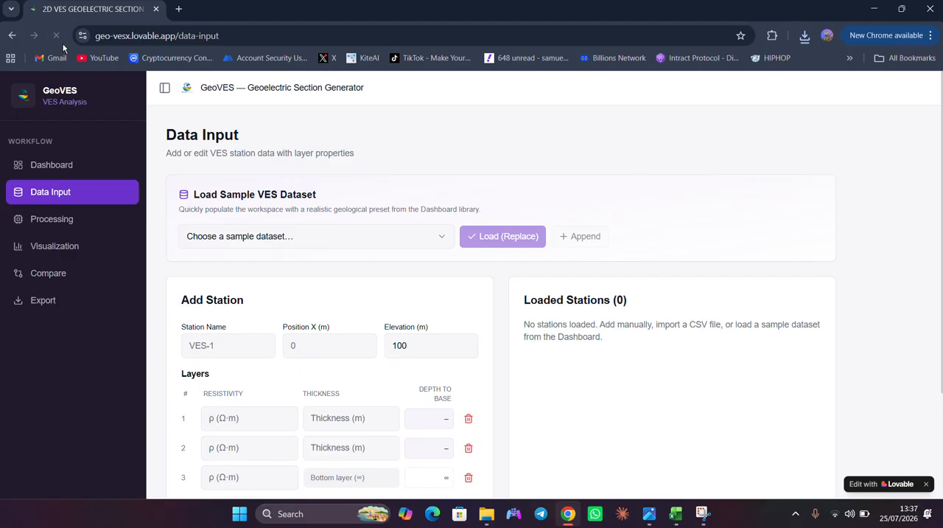
left_click(63, 163)
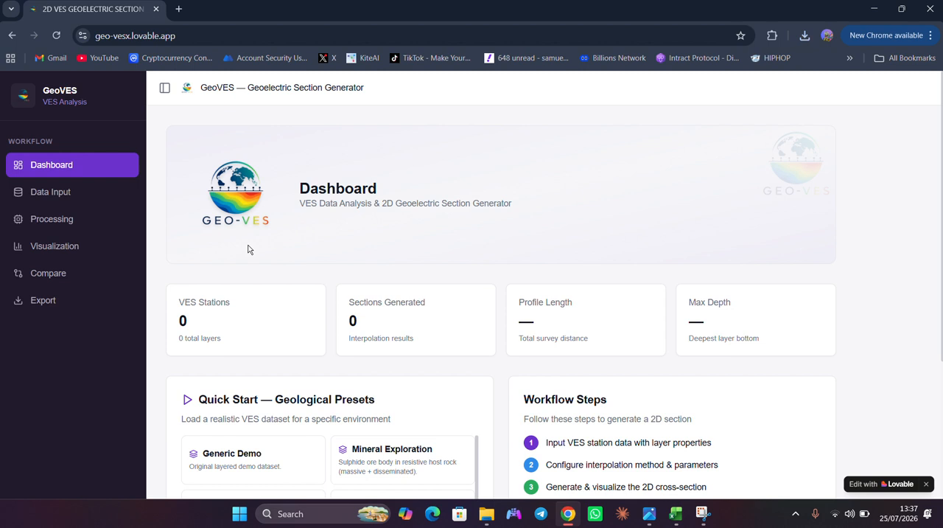
- Open the station data entry page and look over the name, position, elevation and layer fields for adding a station
left_click(37, 194)
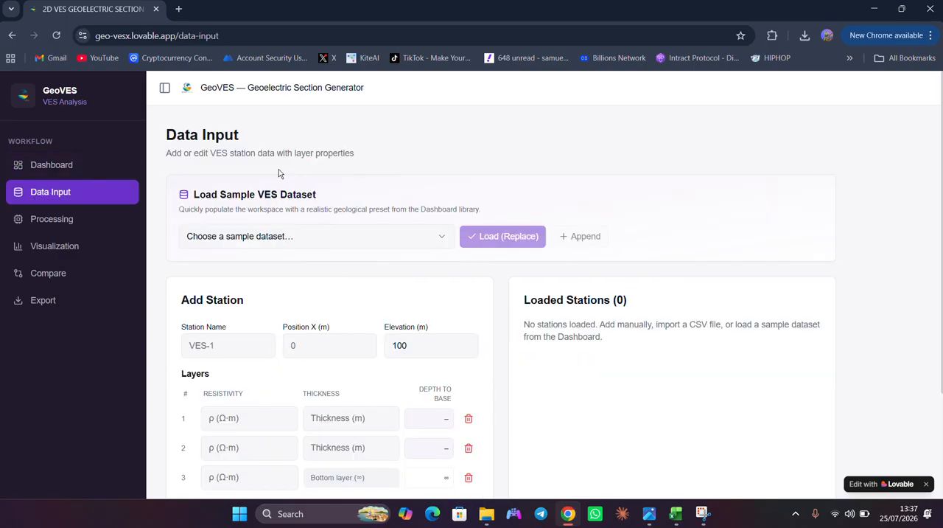
left_click(218, 344)
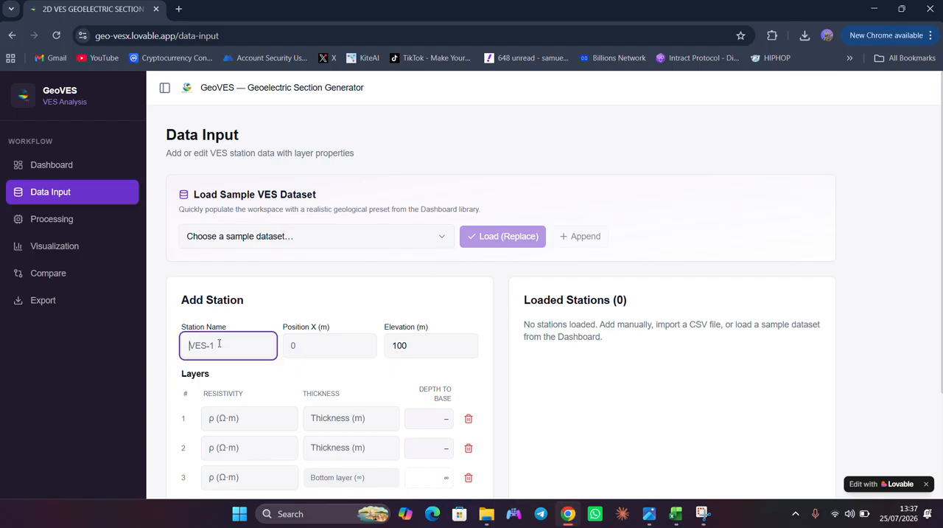
scroll(305, 366, "down", 1)
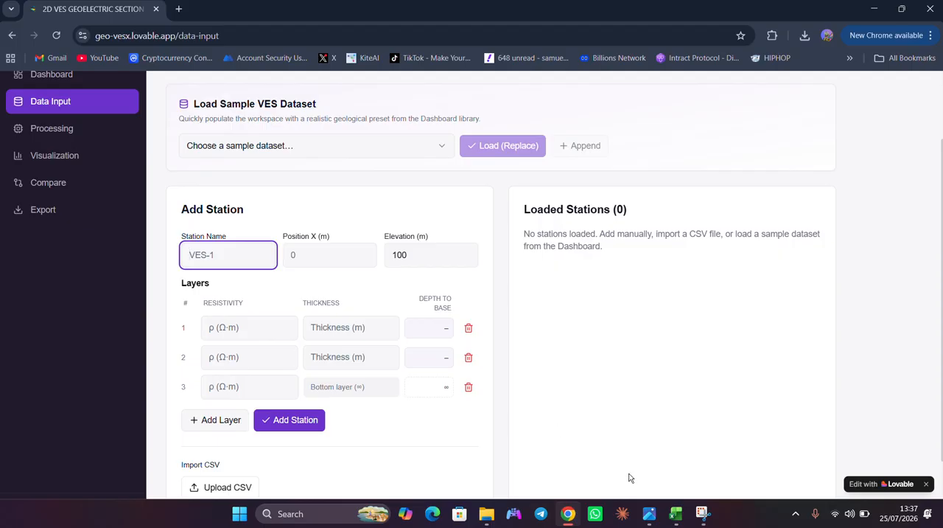
- Switch to the REAL2 VES INTERPRETATION.xlsx workbook in Excel and look through the layer data for all VES points
mouse_move(676, 515)
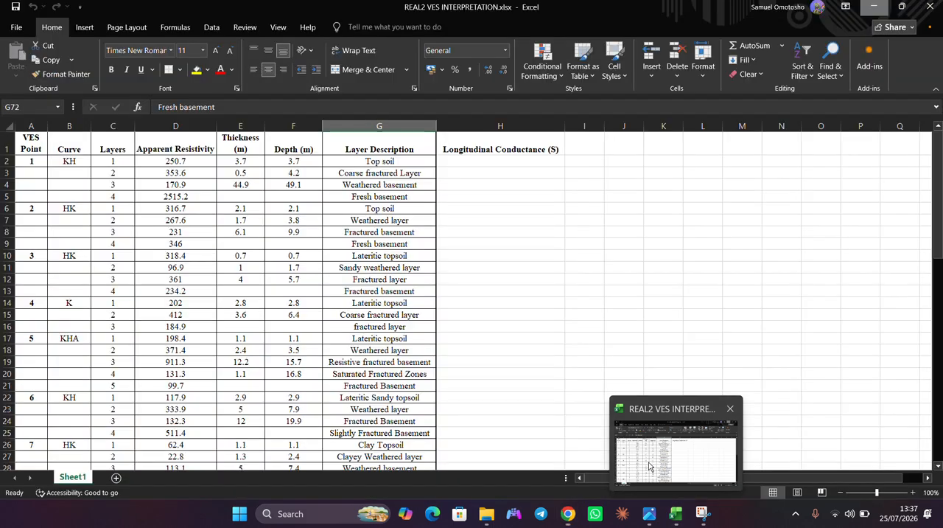
left_click(648, 465)
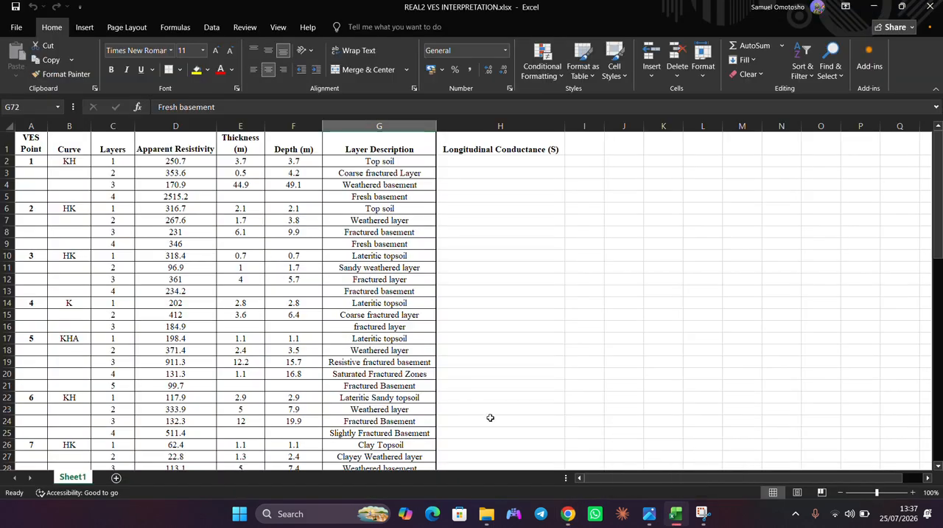
scroll(232, 291, "down", 3)
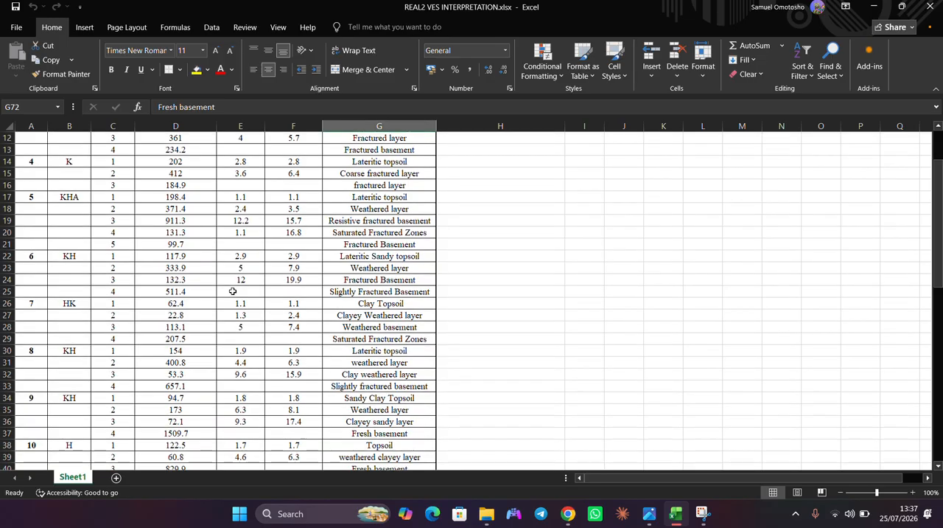
left_click_drag(240, 297, 240, 179)
scroll(230, 173, "down", 2)
scroll(230, 173, "down", 10)
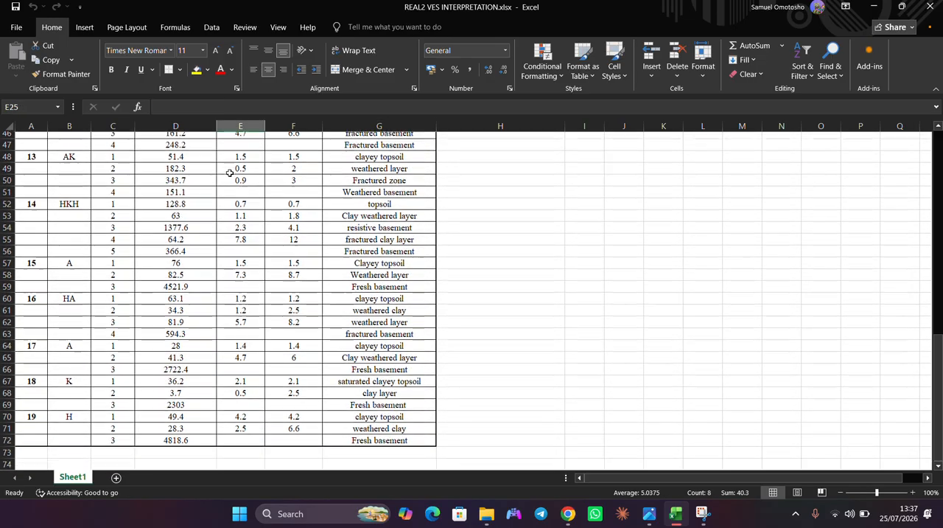
scroll(230, 173, "up", 5)
scroll(230, 173, "up", 11)
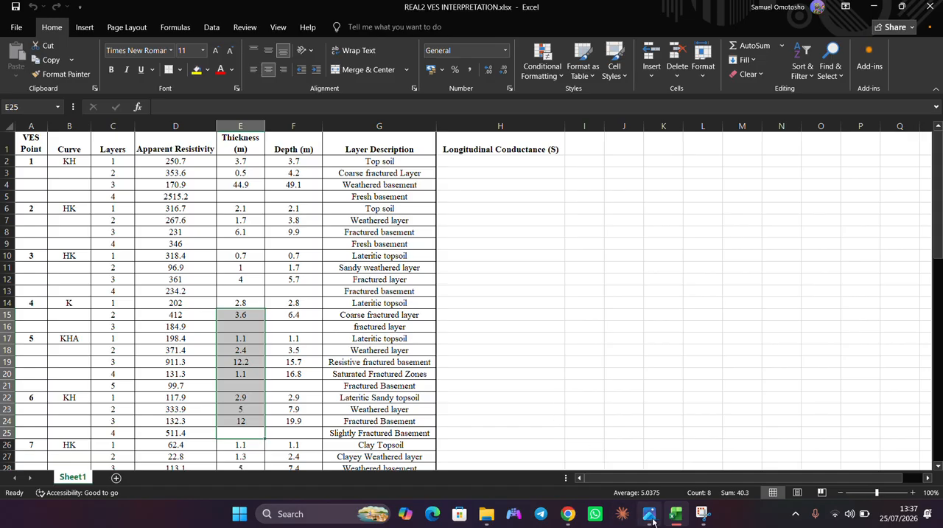
- View the VES points marked on basemap_VES_marked.png in the image viewer, then return to GeoVES in the browser
mouse_move(650, 516)
left_click(649, 467)
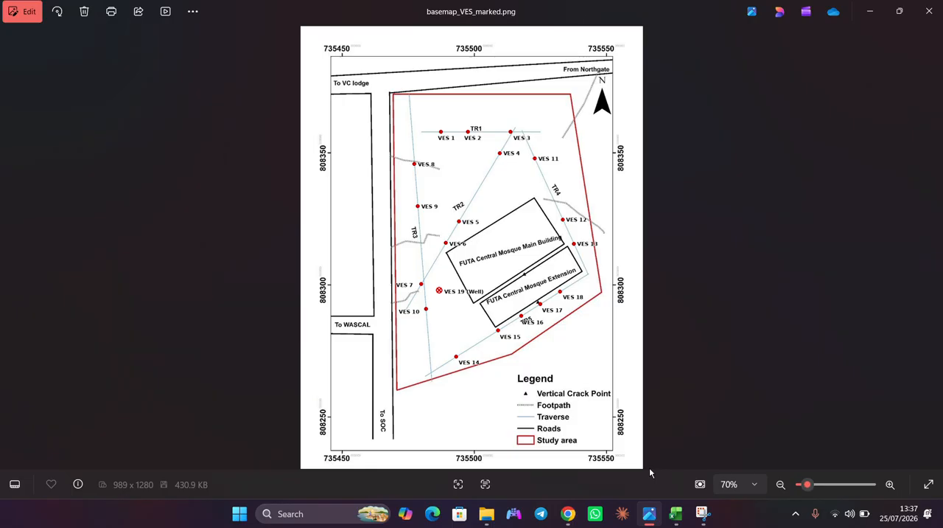
key("super+Tab")
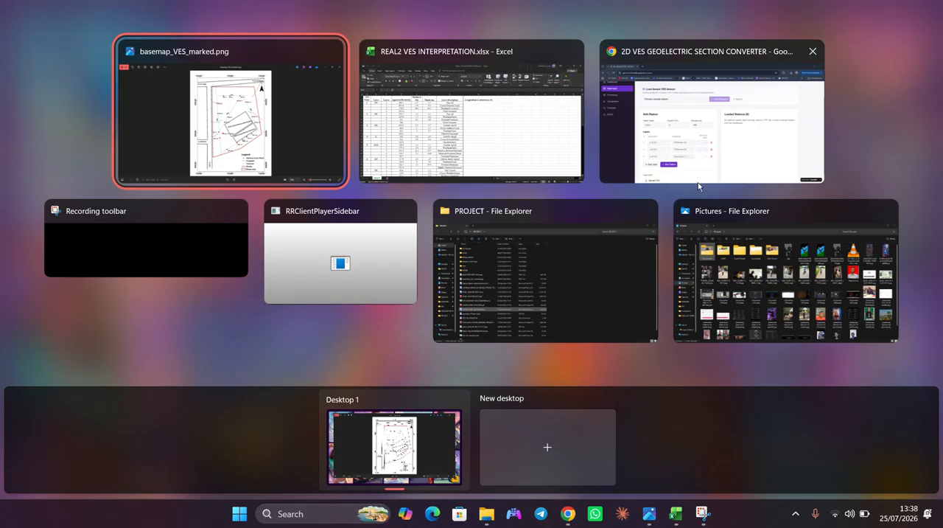
left_click(680, 173)
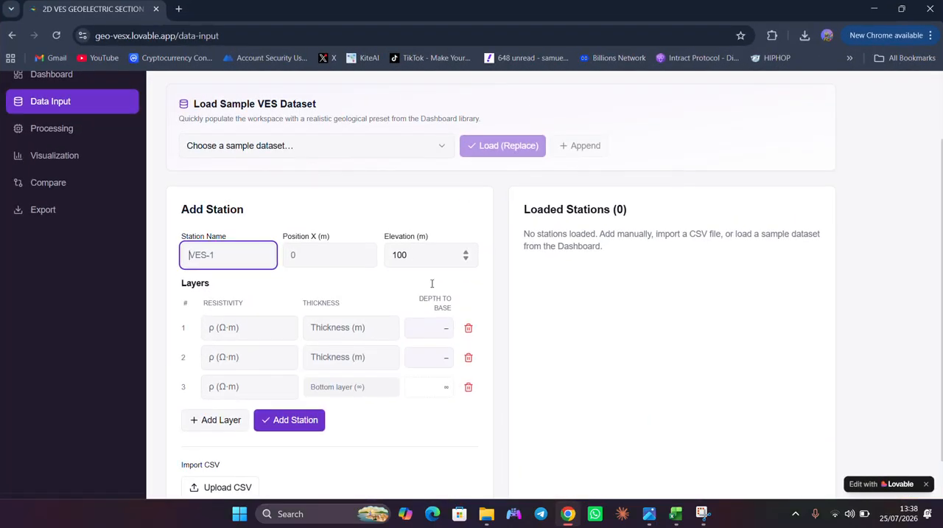
- Study the traverses on the basemap image, then check the first layer's resistivity for VES point 1 in the Excel workbook
left_click(650, 519)
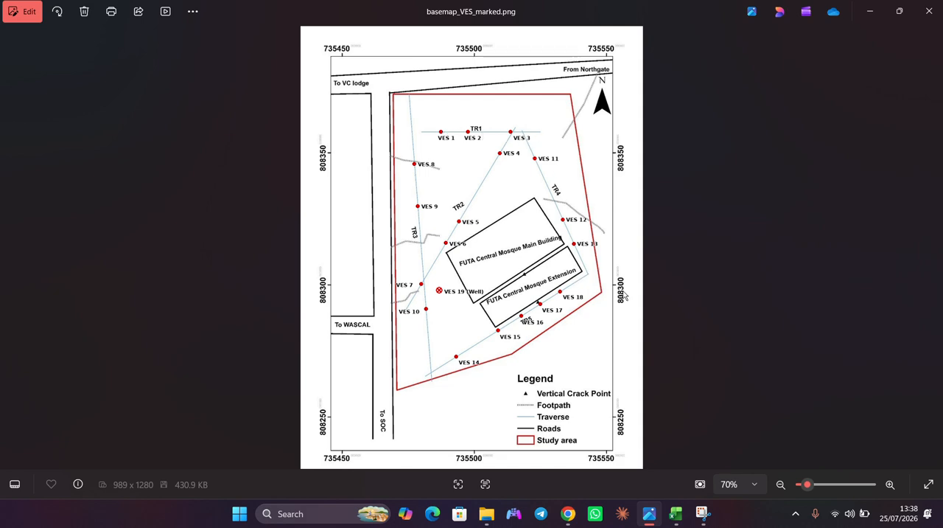
left_click(675, 514)
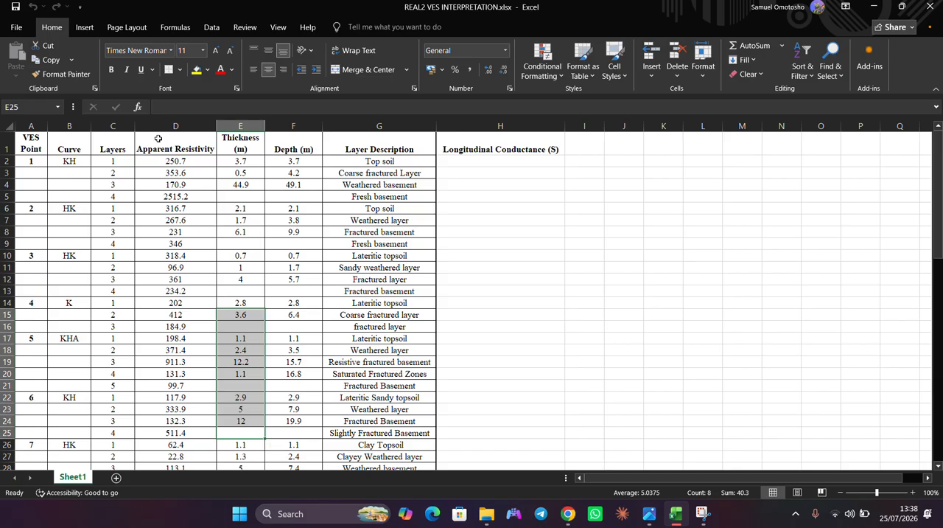
left_click(174, 161)
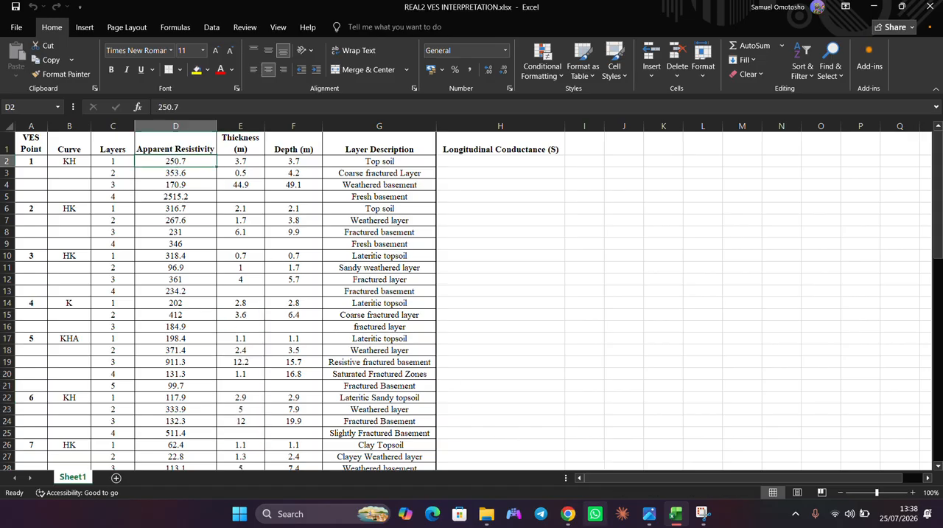
- Switch back to GeoVES in the browser and name the new station VES 1
mouse_move(569, 513)
left_click(507, 498)
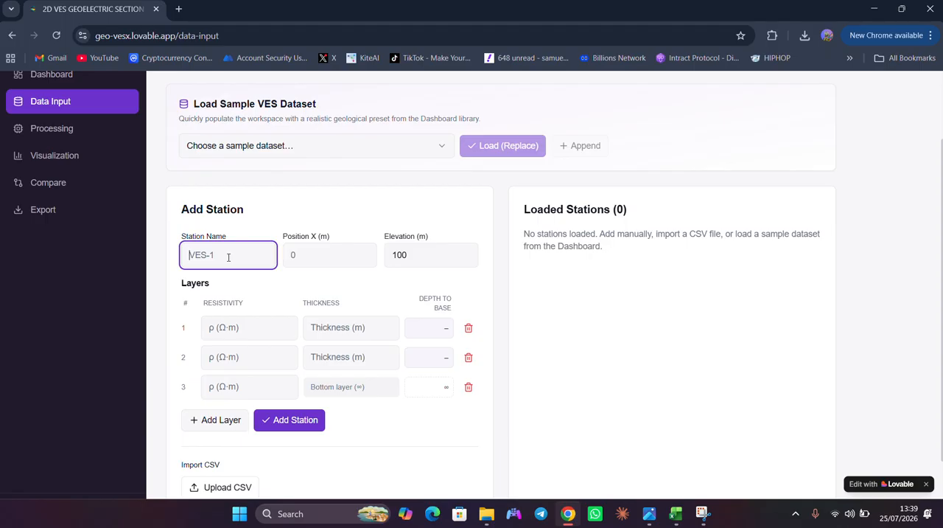
type("VES 1")
- Set the station's X position to 15 m, consulting the basemap image for the location of VES 1, and go to its elevation
left_click(348, 260)
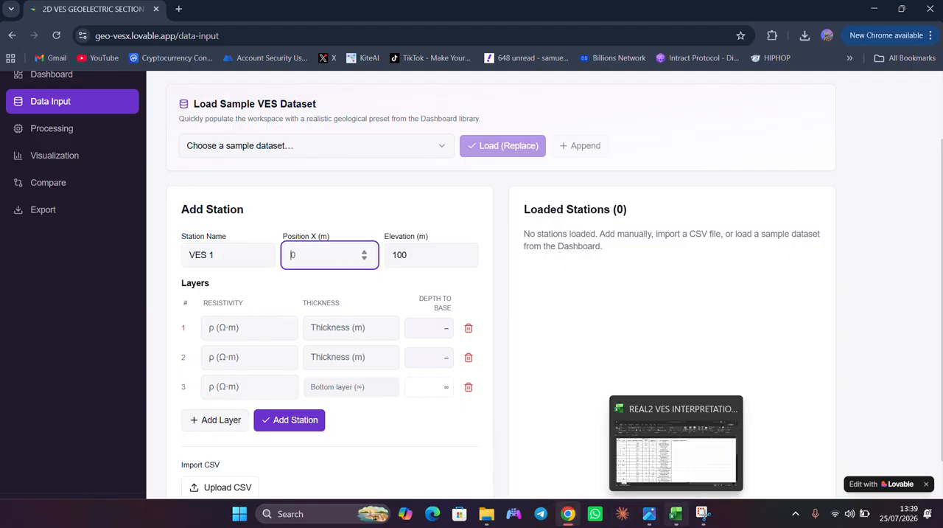
left_click(650, 516)
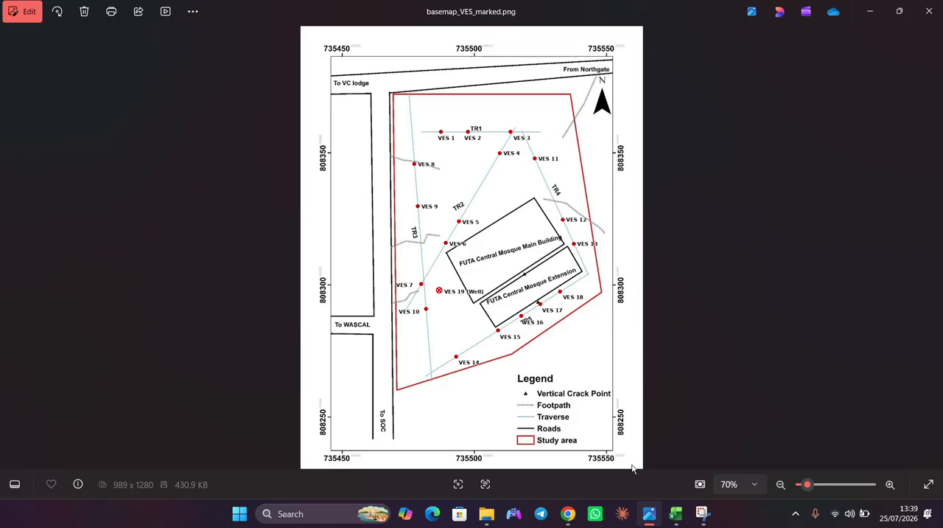
mouse_move(566, 516)
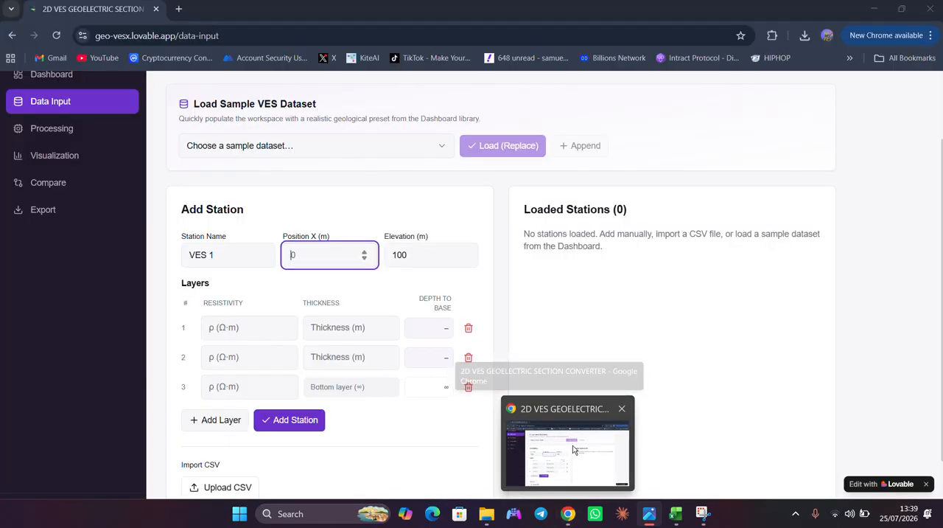
left_click(574, 450)
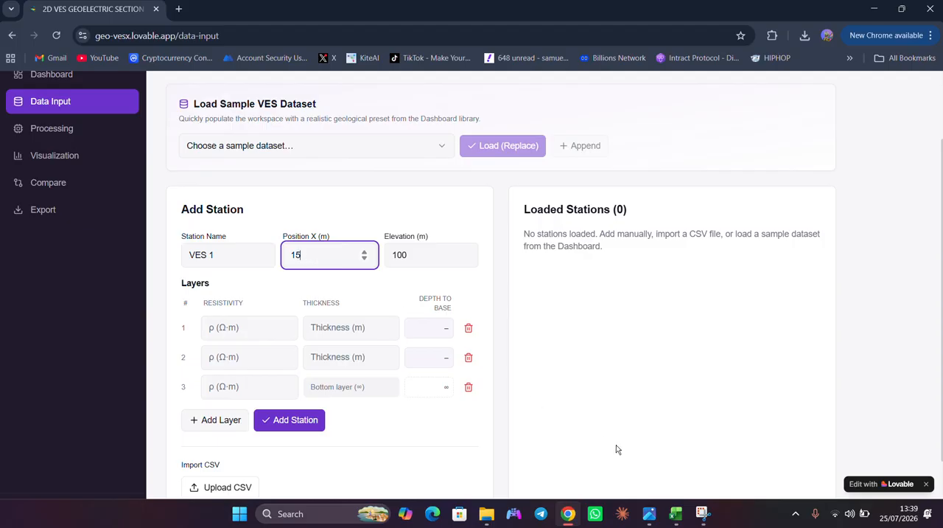
left_click(657, 513)
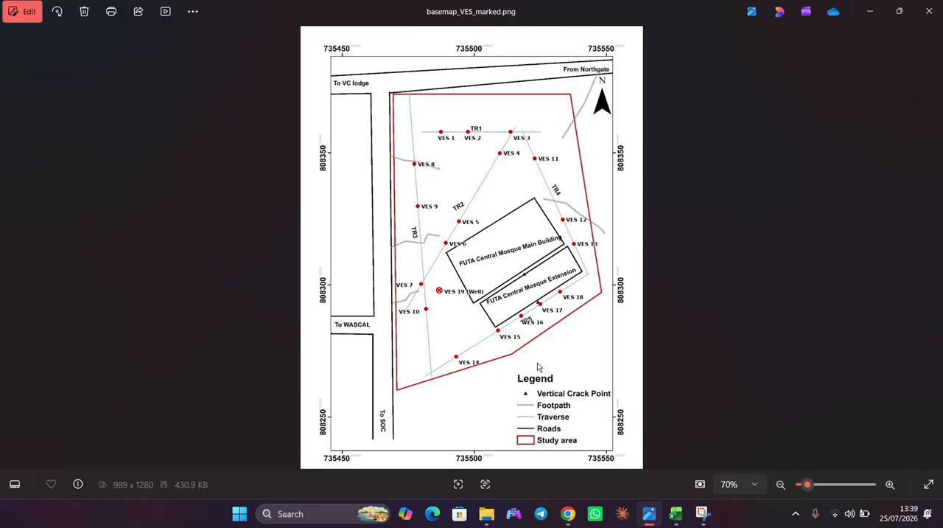
left_click(569, 513)
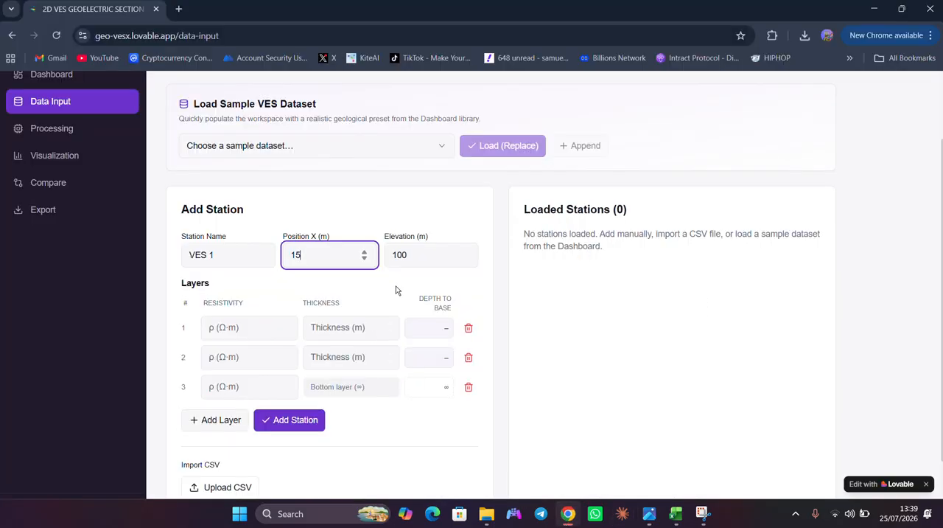
left_click(419, 253)
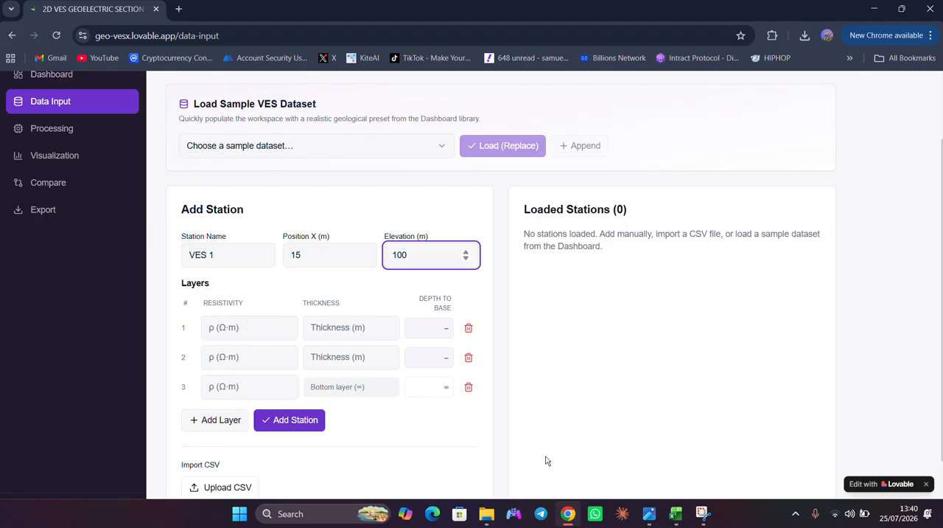
- Switch to the Excel workbook, dock it on one side of the screen next to GeoVES, and narrow its window
left_click(679, 520)
key("super+Right")
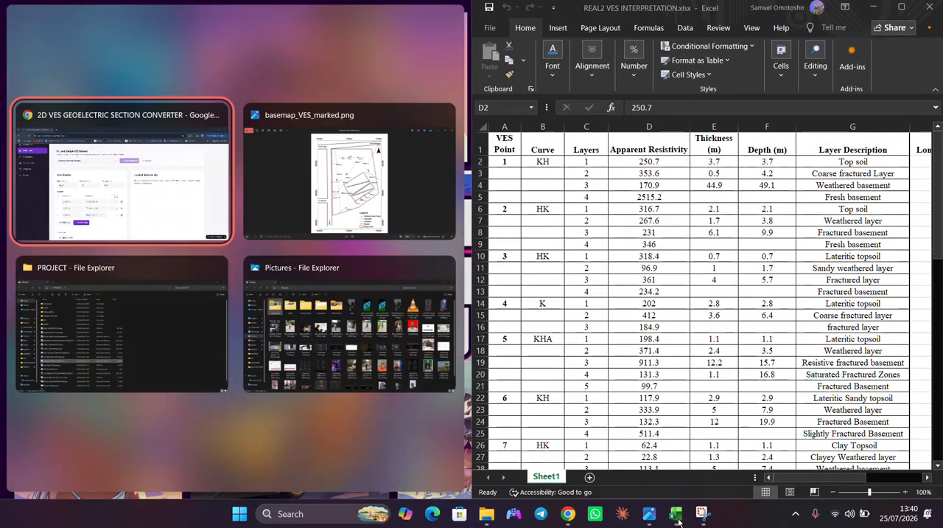
key("Return")
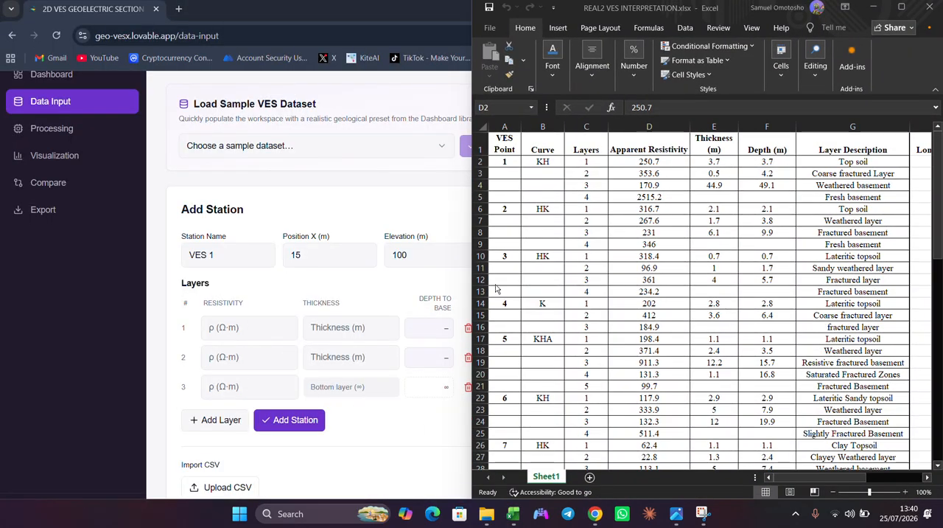
left_click(476, 303)
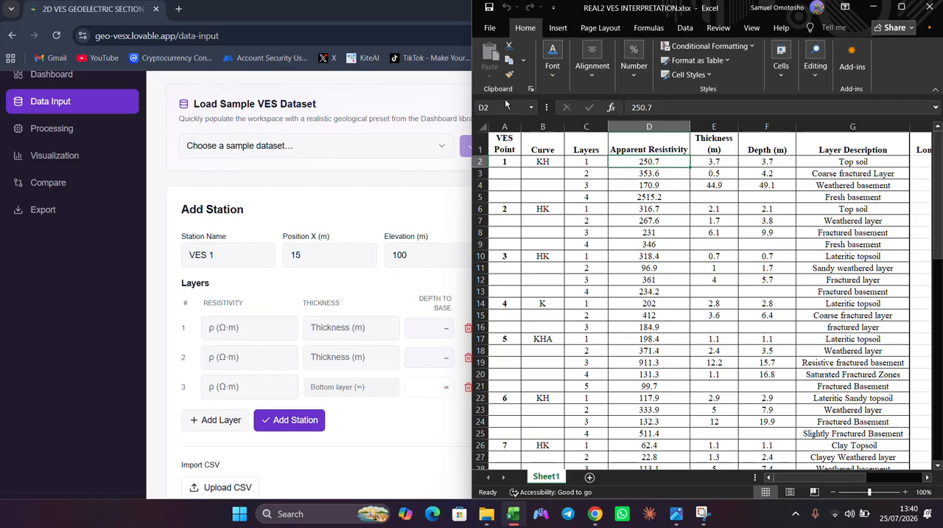
left_click_drag(469, 94, 587, 104)
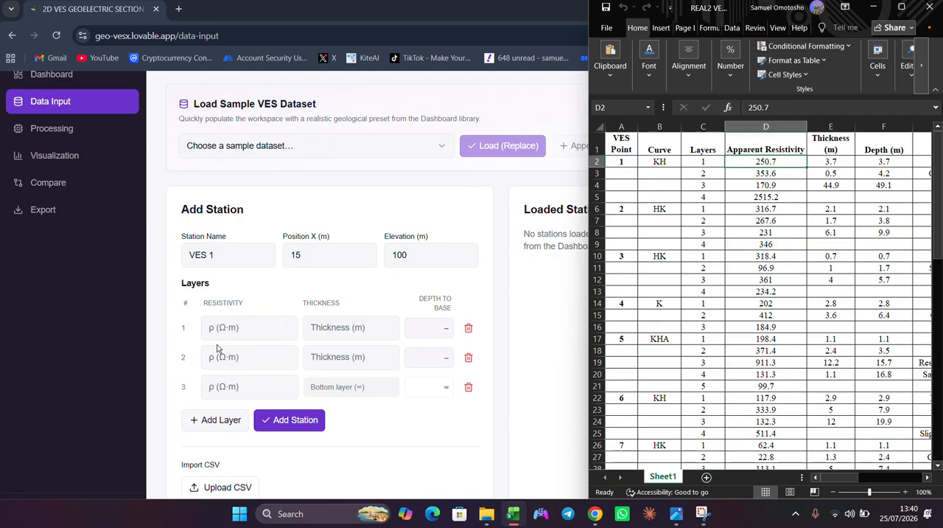
- Dock the GeoVES browser window beside the Excel workbook, with the first layer's resistivity ready for entry
left_click(237, 327)
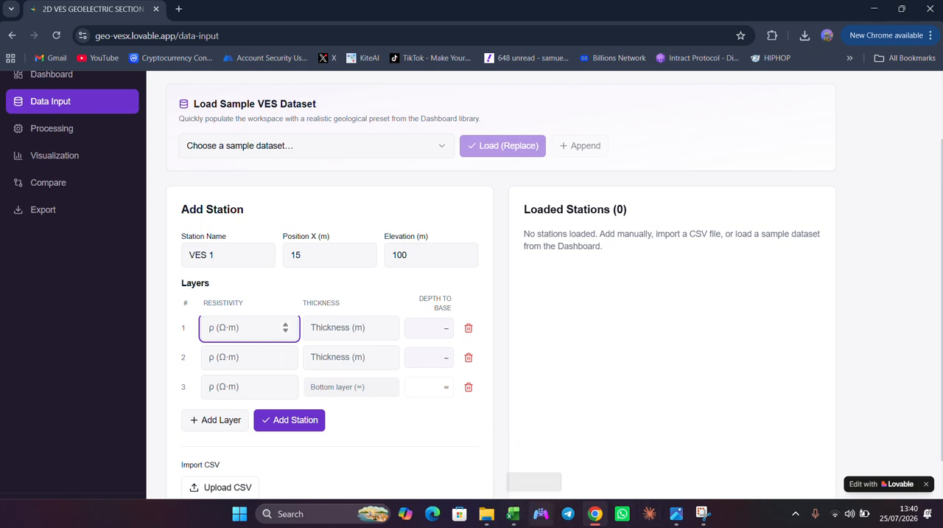
mouse_move(514, 514)
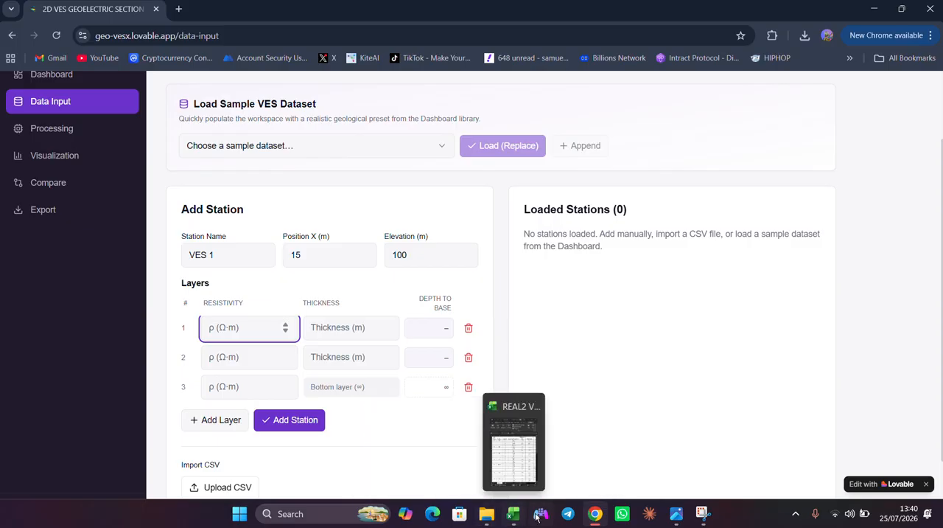
left_click(513, 466)
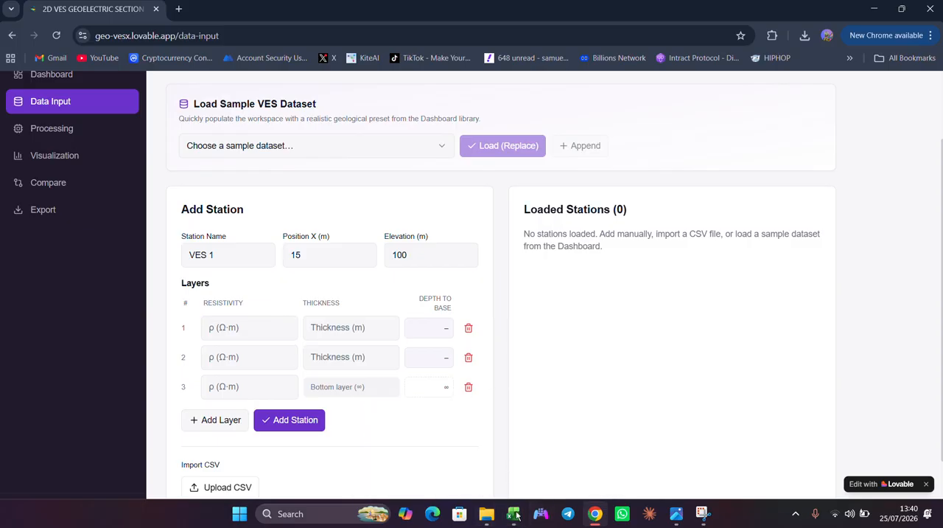
left_click(524, 464)
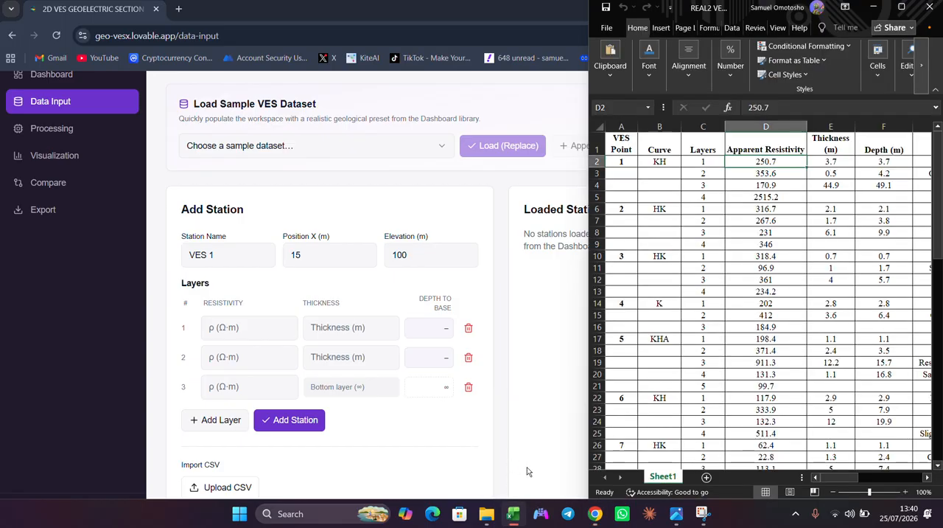
left_click(221, 326)
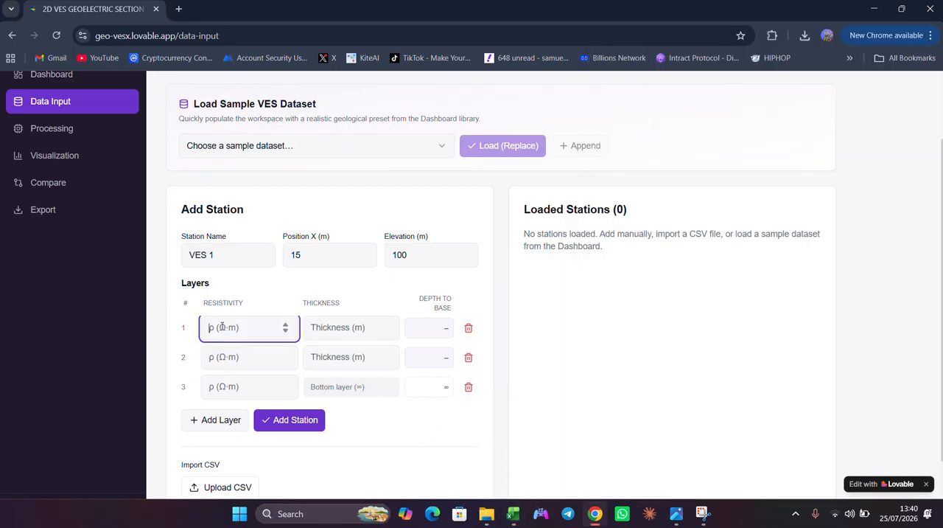
key("super+Left")
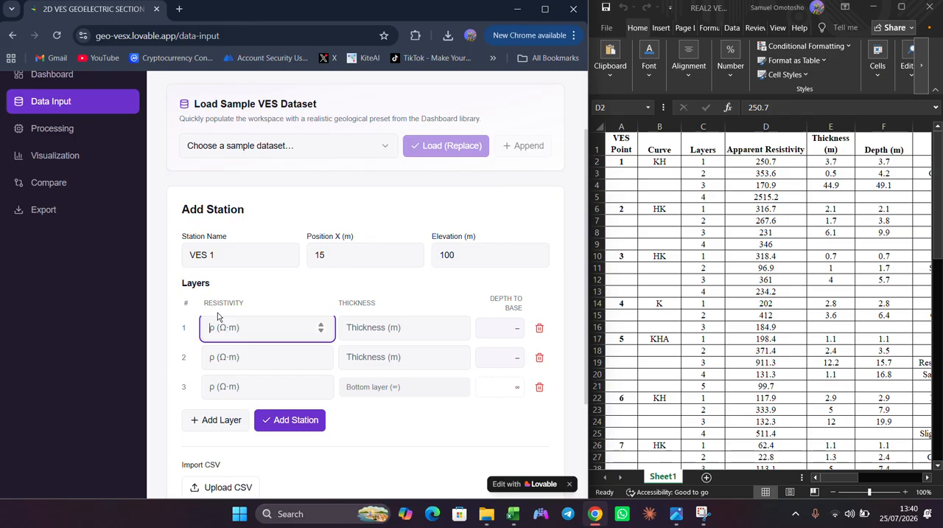
- Enter VES 1's resistivities from the workbook for the first two layers: 250.7 and 353.6 Ω·m
type("250.7")
left_click(230, 366)
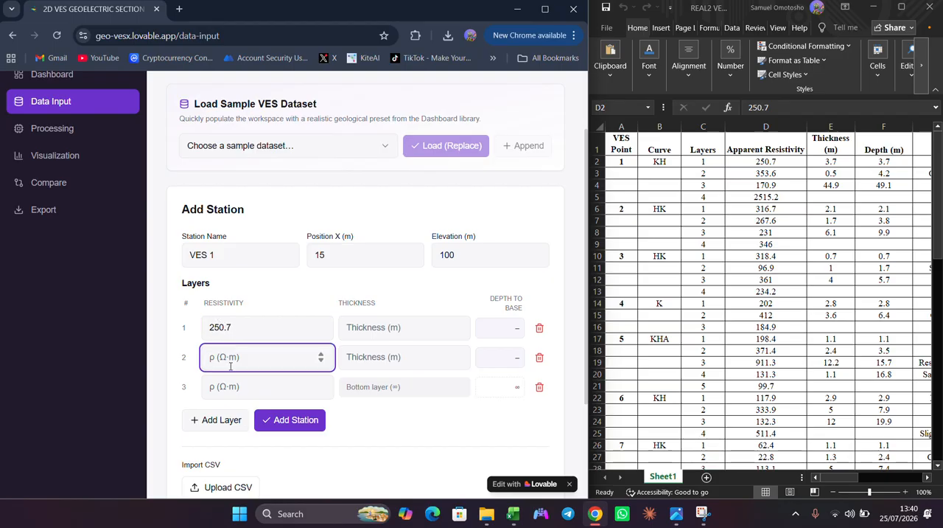
type("2")
key("BackSpace")
type("353.6")
- Set the third layer's resistivity to 170.9 Ω·m and add a fourth layer to the station
left_click(241, 384)
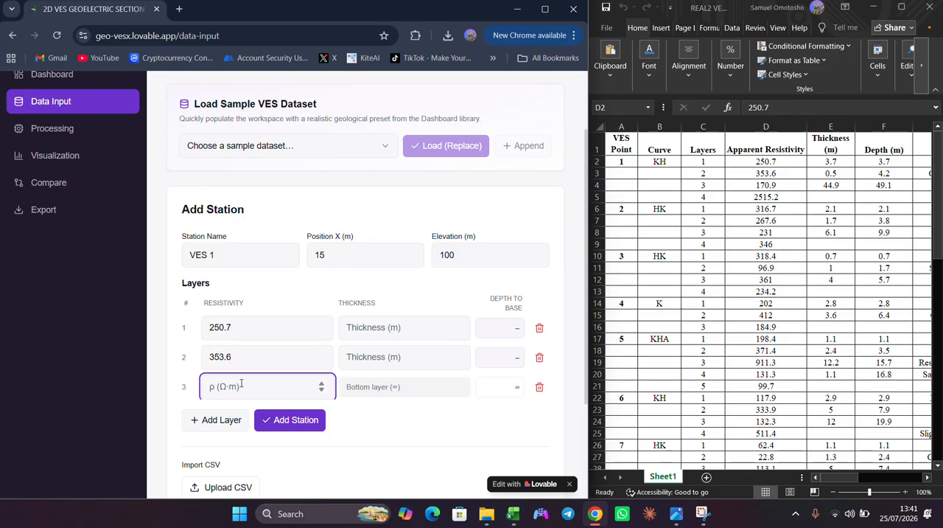
type("170.9")
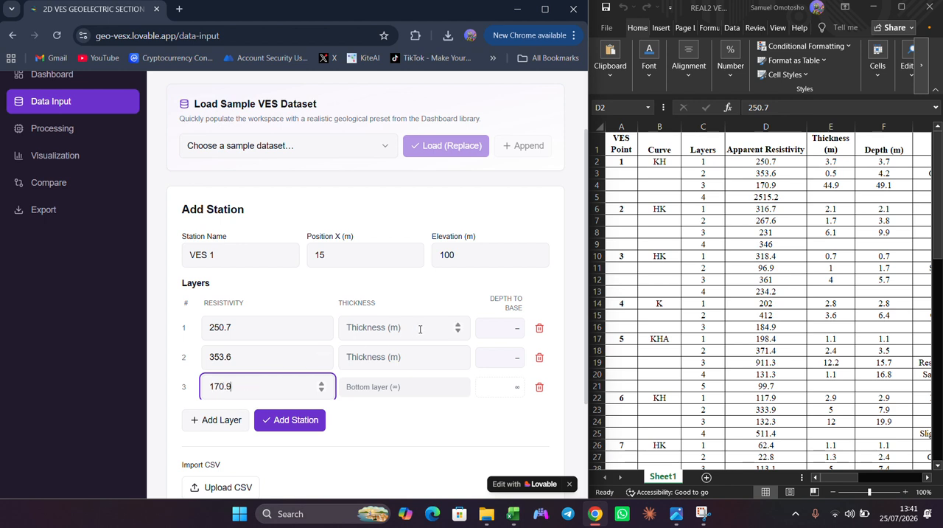
left_click(204, 420)
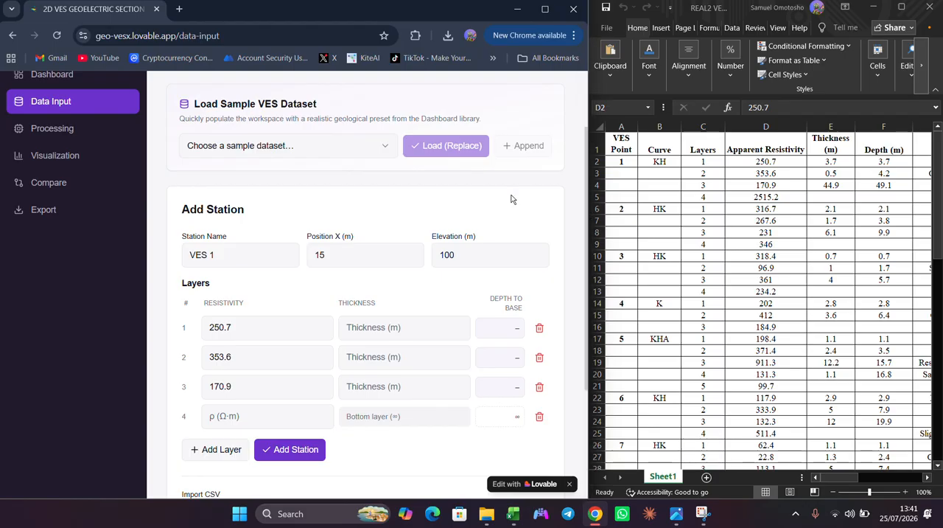
left_click(405, 14)
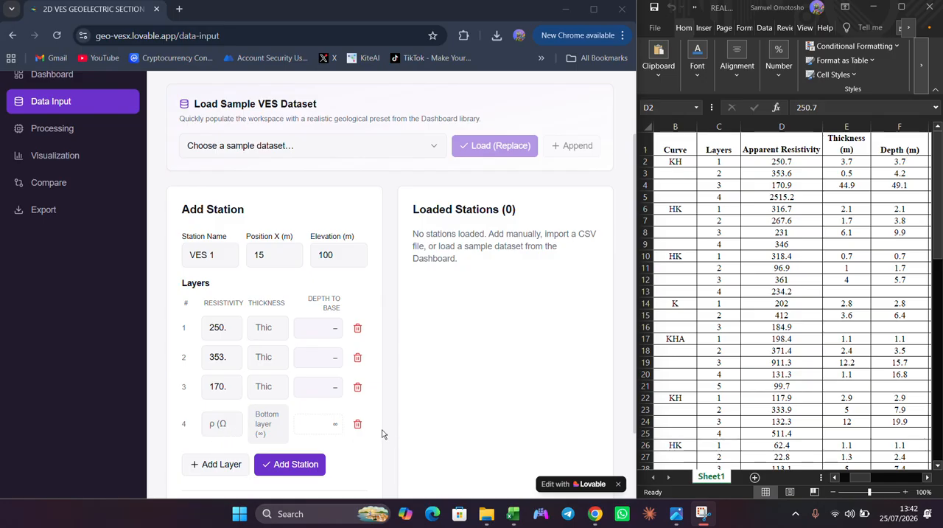
left_click(208, 466)
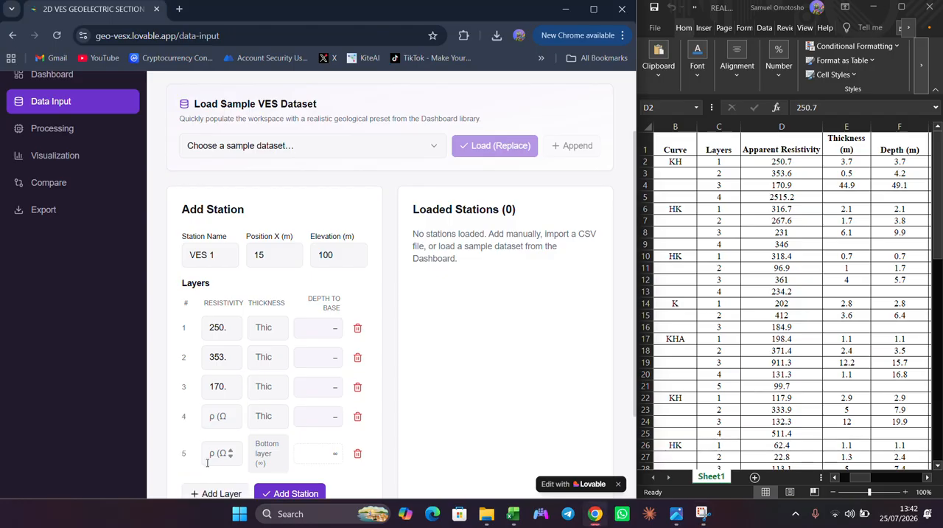
left_click(356, 453)
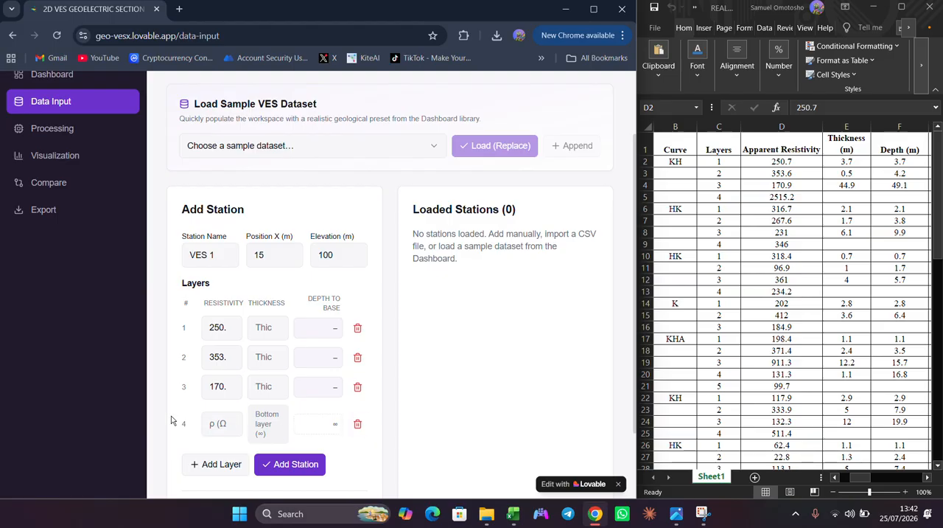
- Re-enter the third layer's resistivity as 170.9 Ω·m and set the fourth layer's resistivity to 2525 Ω·m
left_click(226, 391)
left_click(227, 388)
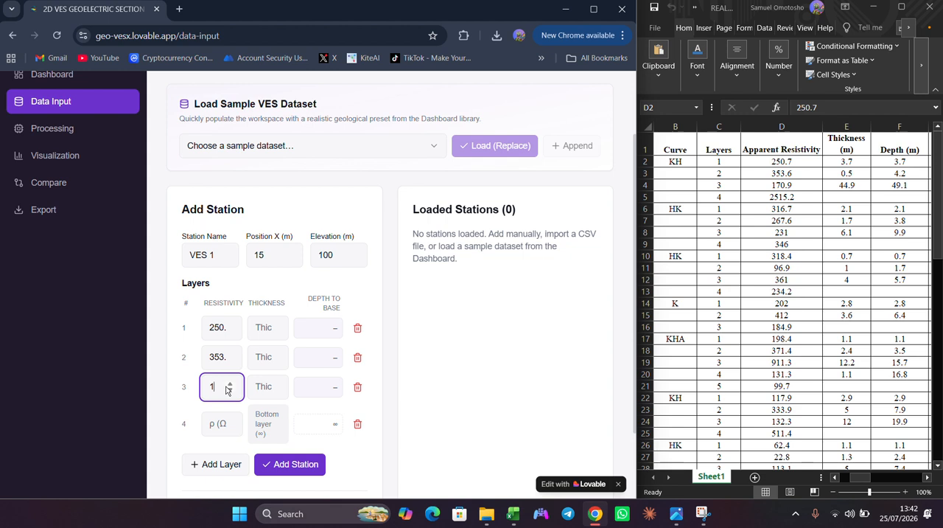
type("70.9")
left_click(222, 417)
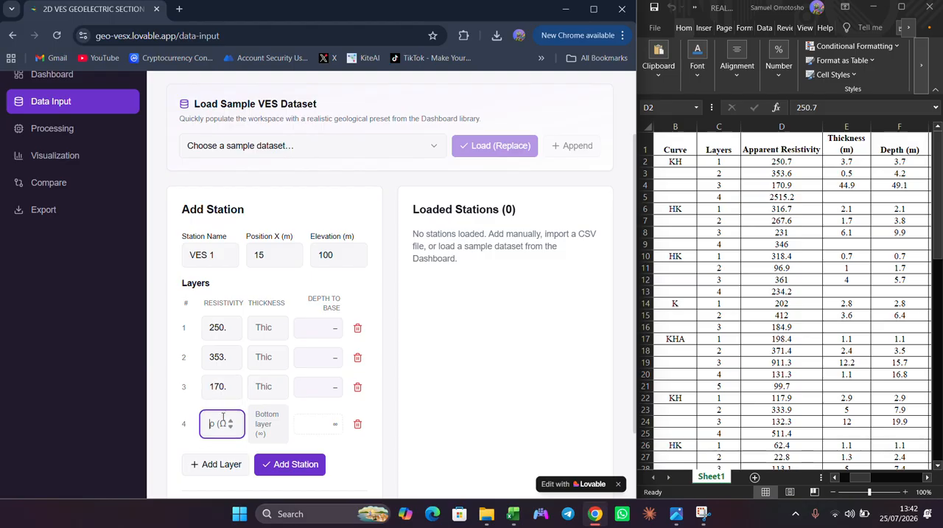
type("25")
type("15.2")
- Set the first three layers' thicknesses to 3.7, 0.5 and 44.9 m, and add VES 1 to the loaded stations
left_click(262, 327)
type("3")
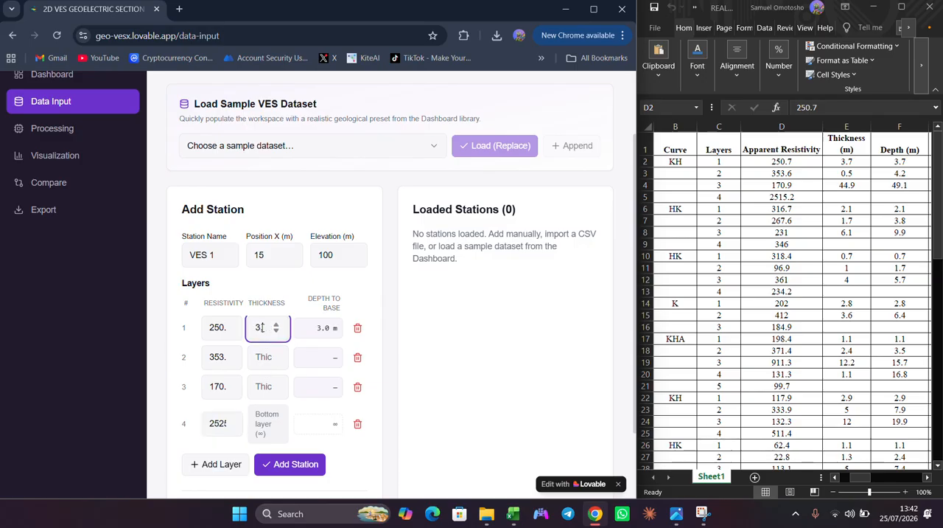
type(".7")
left_click(265, 359)
type("0.5")
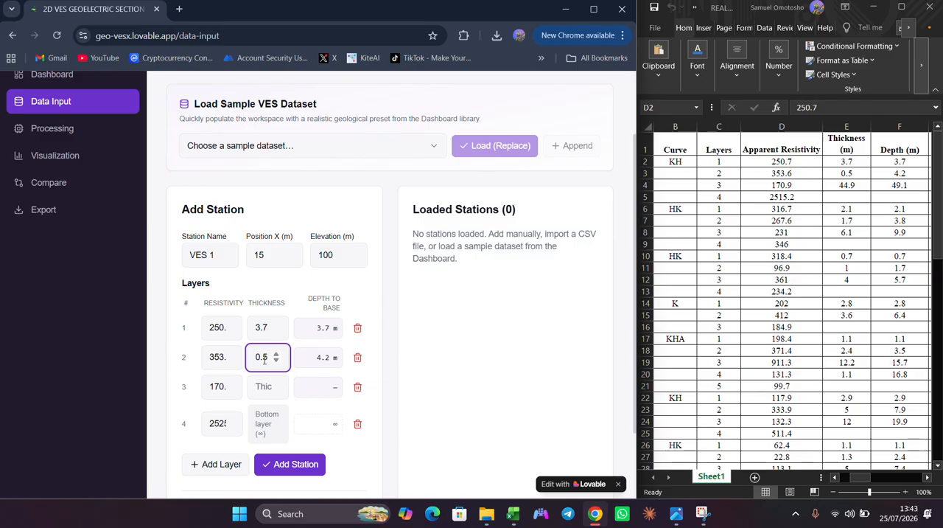
left_click(267, 380)
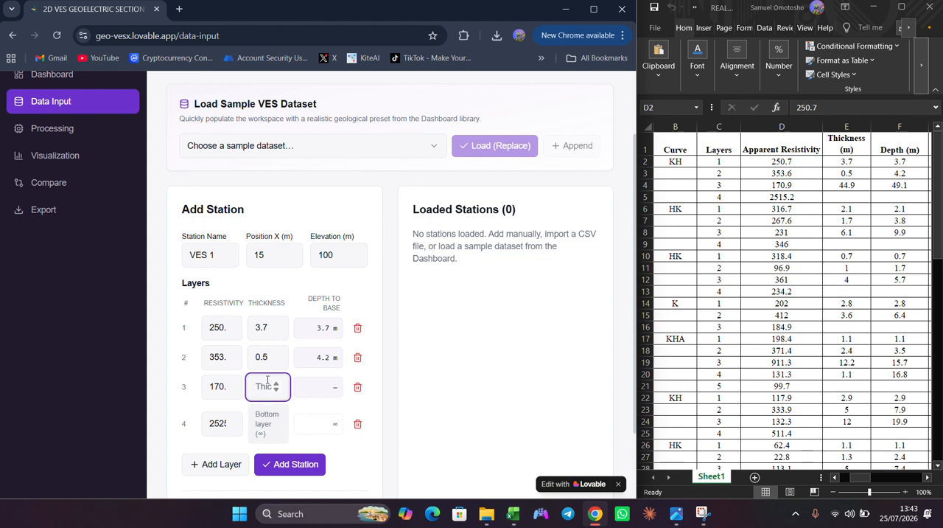
type("44.9")
left_click(319, 398)
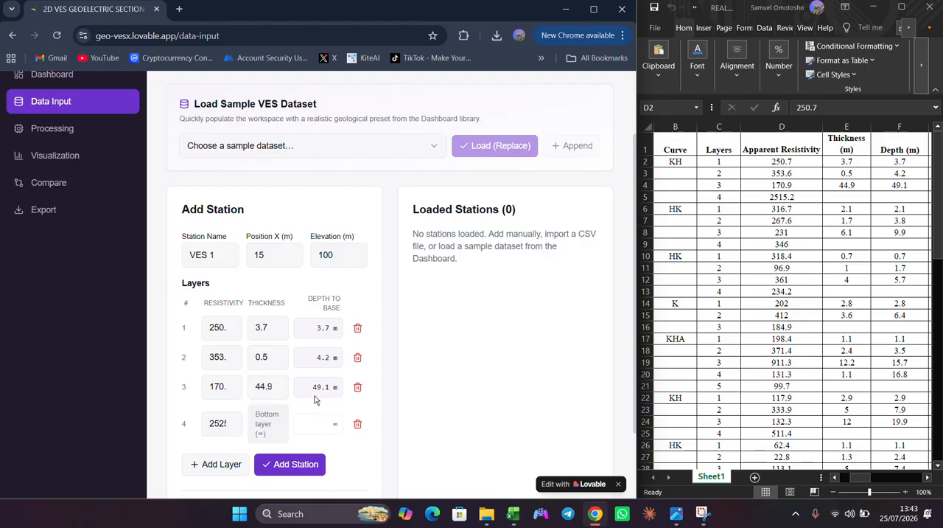
left_click(282, 465)
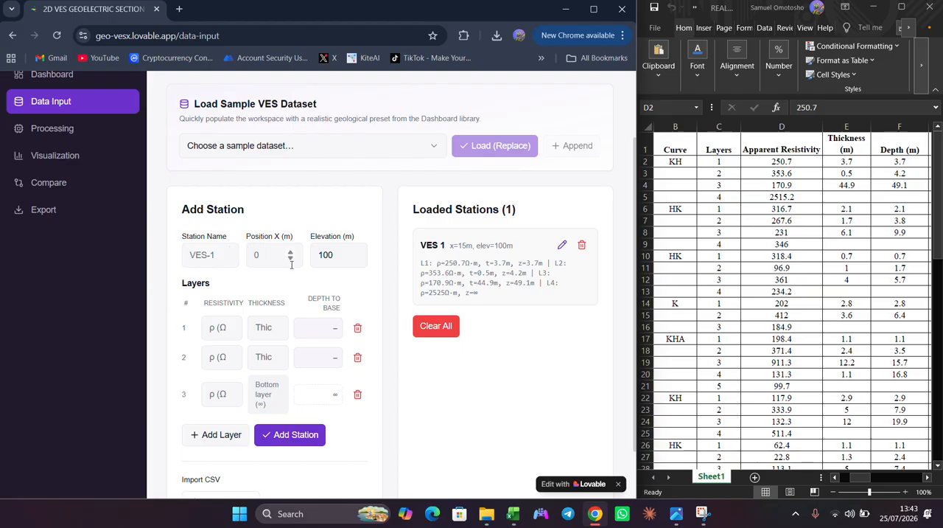
- Name the next station VES 2 and set its X position to 30 m
left_click(218, 260)
type("VES")
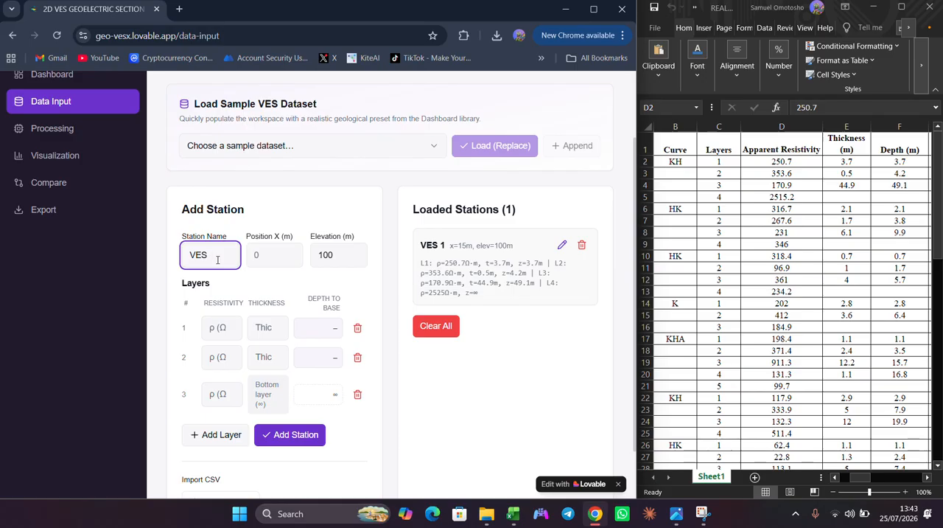
type("2")
left_click(258, 253)
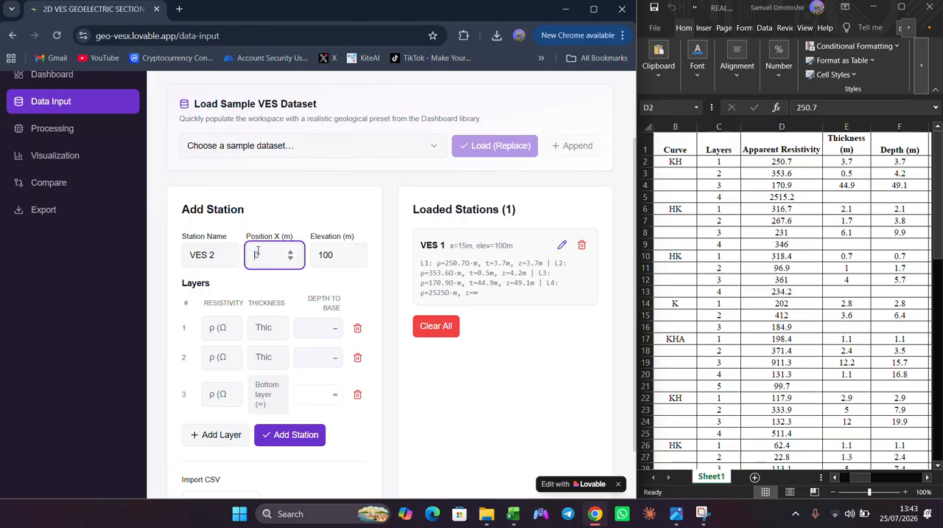
type("30")
- Bring the workbook's VES Point column into view, then add a fourth layer to VES 2 and set its first layer's resistivity to 316.7 Ω·m
left_click(835, 479)
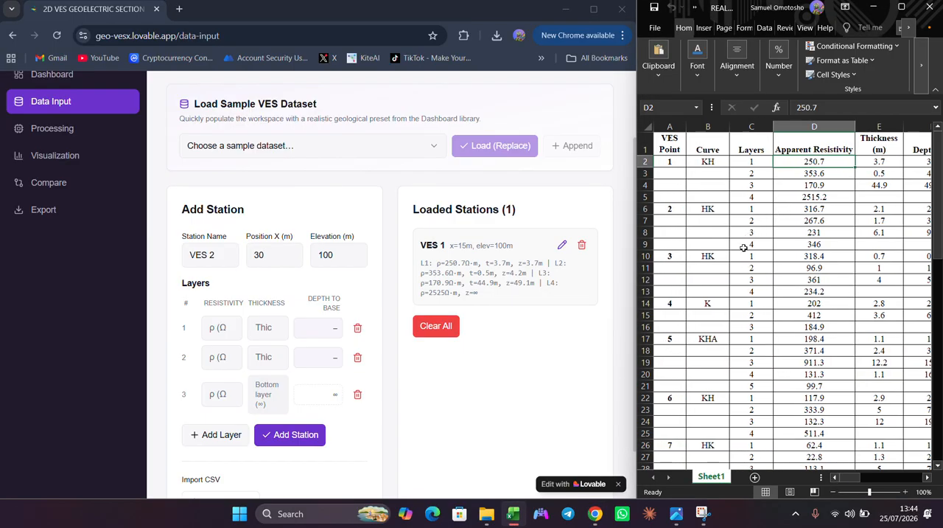
left_click(190, 433)
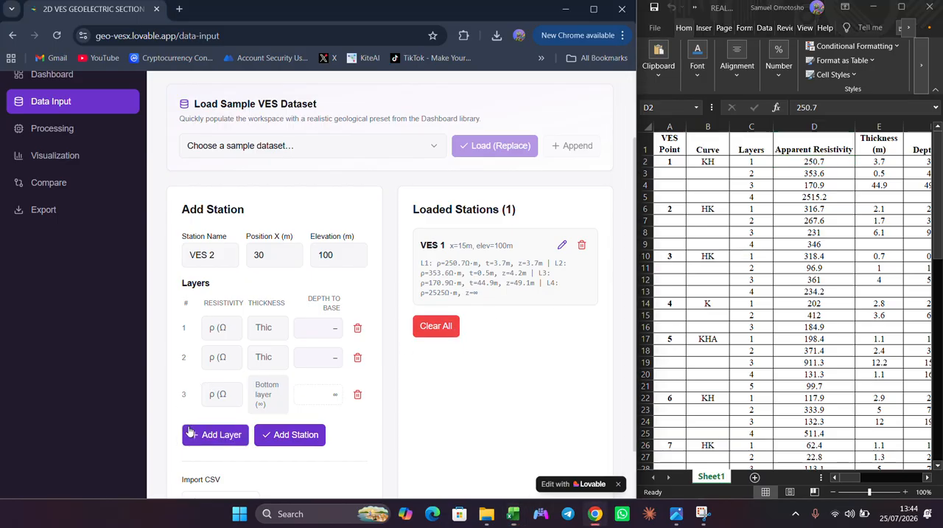
left_click(216, 324)
type("3")
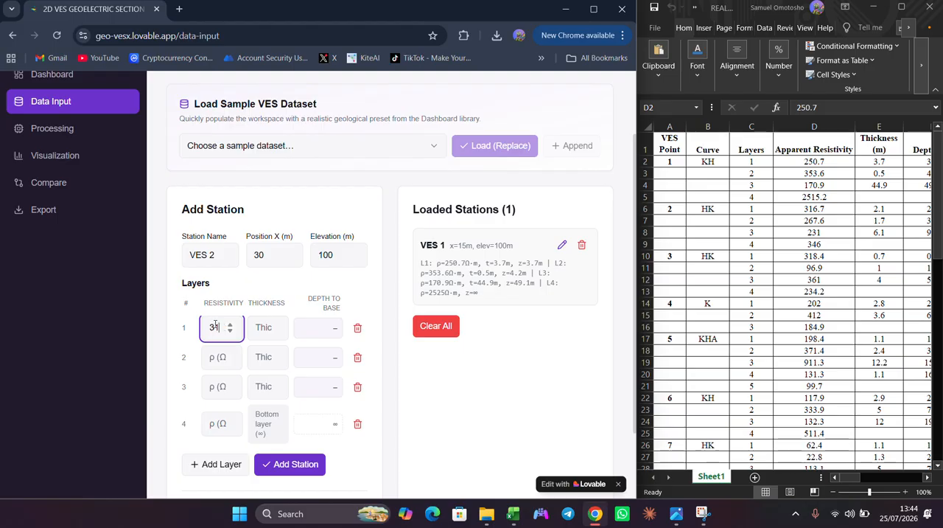
type("16.7")
left_click(401, 23)
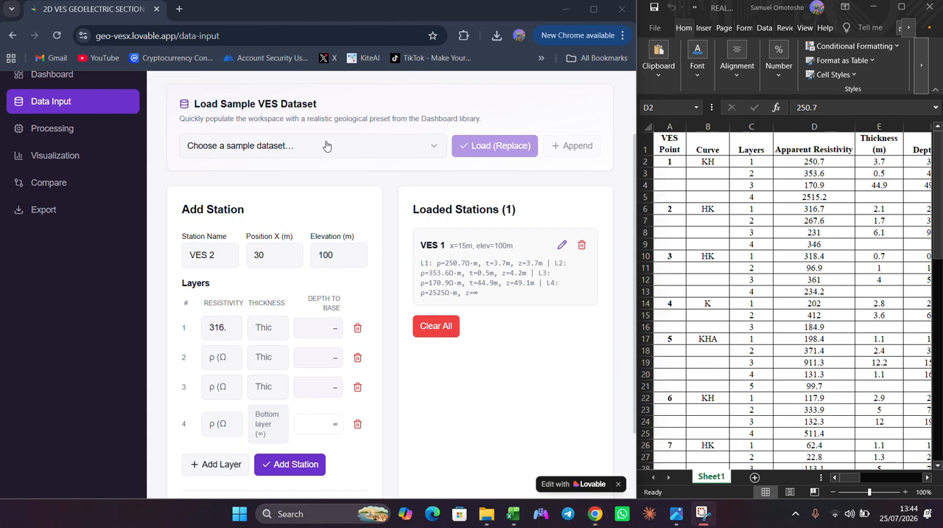
left_click(226, 333)
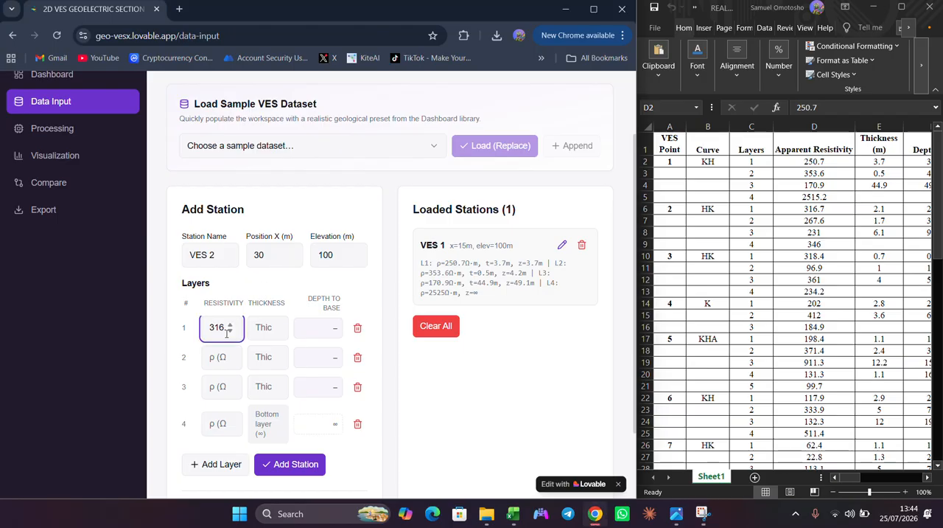
type("7")
- Set the resistivities of VES 2's second, third and fourth layers to 267.6, 231 and 346 Ω·m
left_click(214, 358)
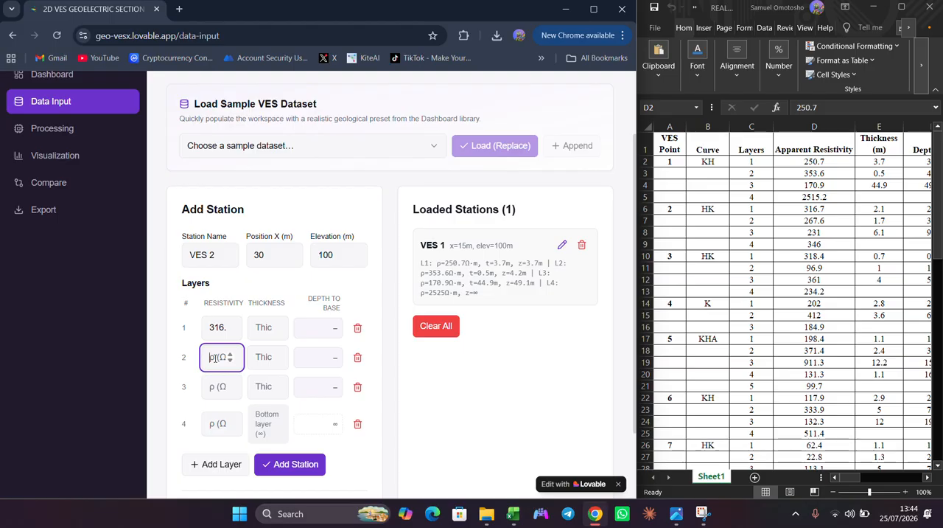
type("2")
type("67")
type(".6")
left_click(219, 392)
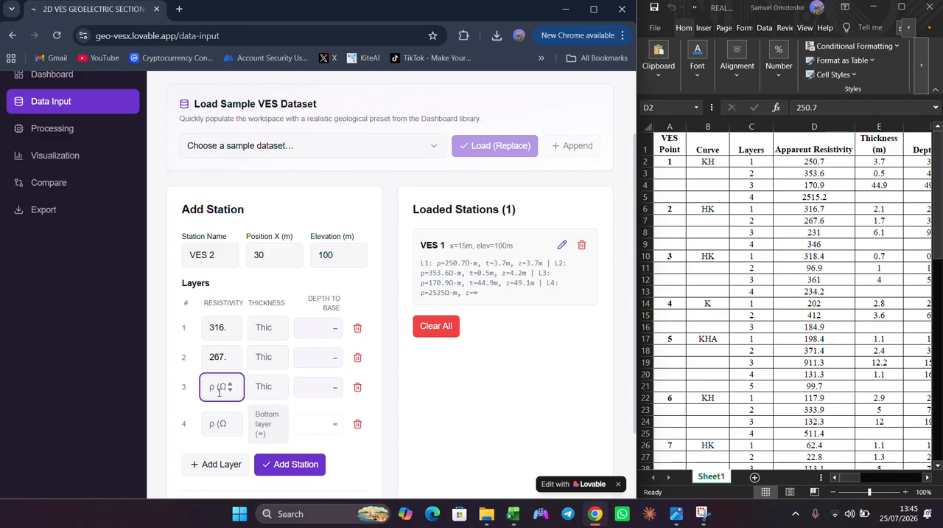
type("231")
left_click(223, 423)
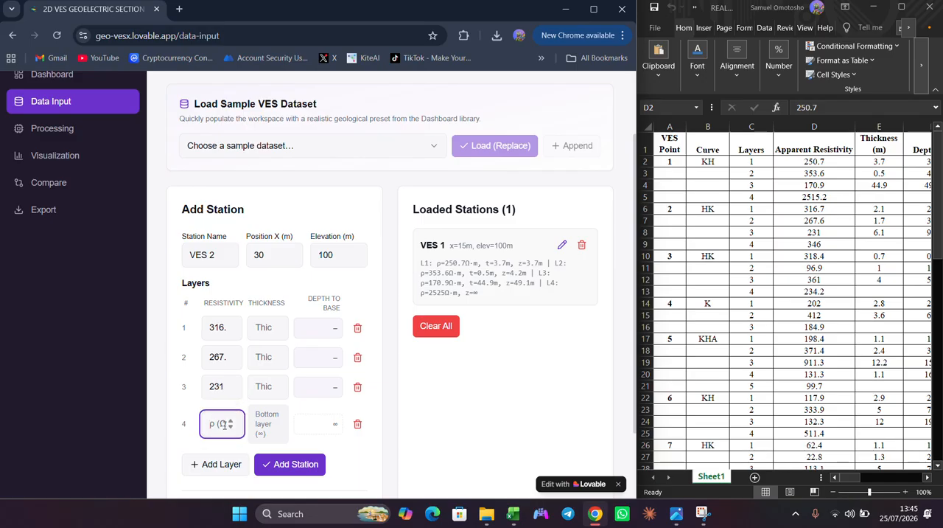
type("346")
- Set the thicknesses of VES 2's first and second layers to 2.1 m and 1.7 m
left_click(262, 334)
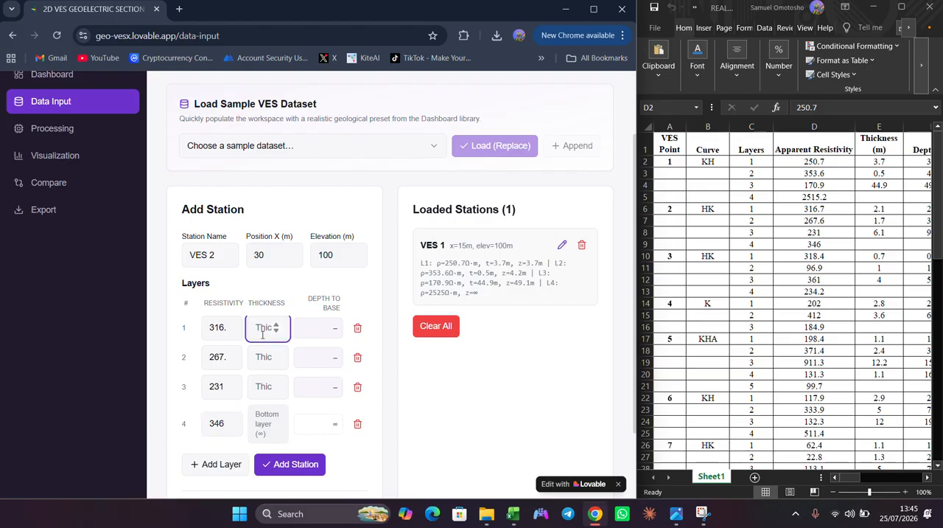
type("2")
type(".1")
left_click(260, 356)
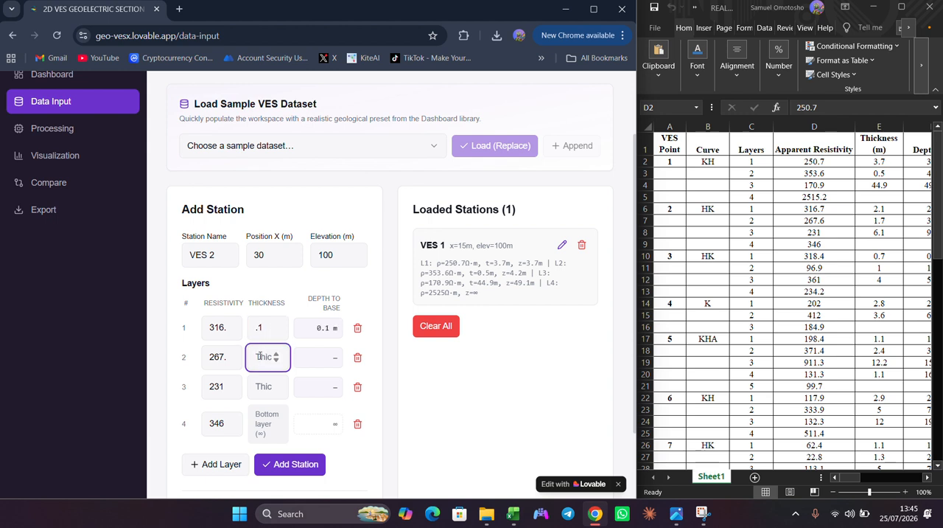
left_click(264, 330)
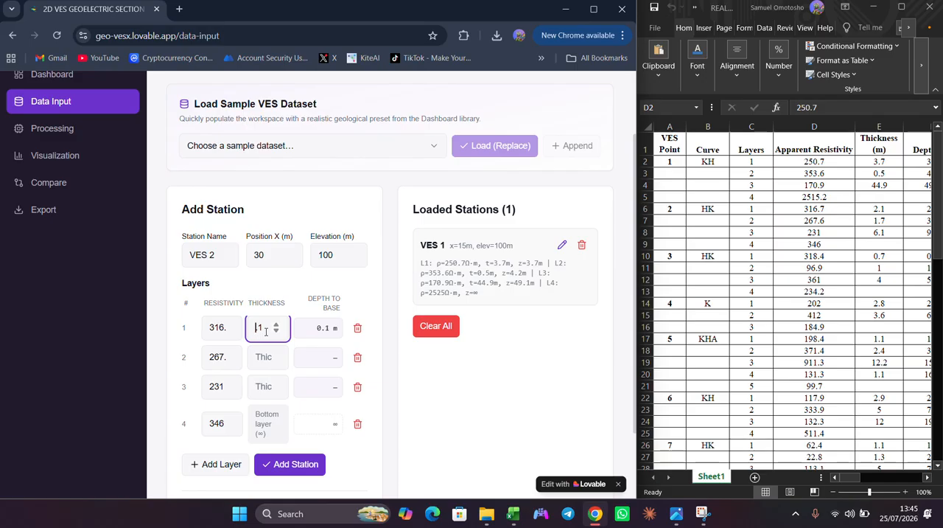
type("2")
left_click(269, 361)
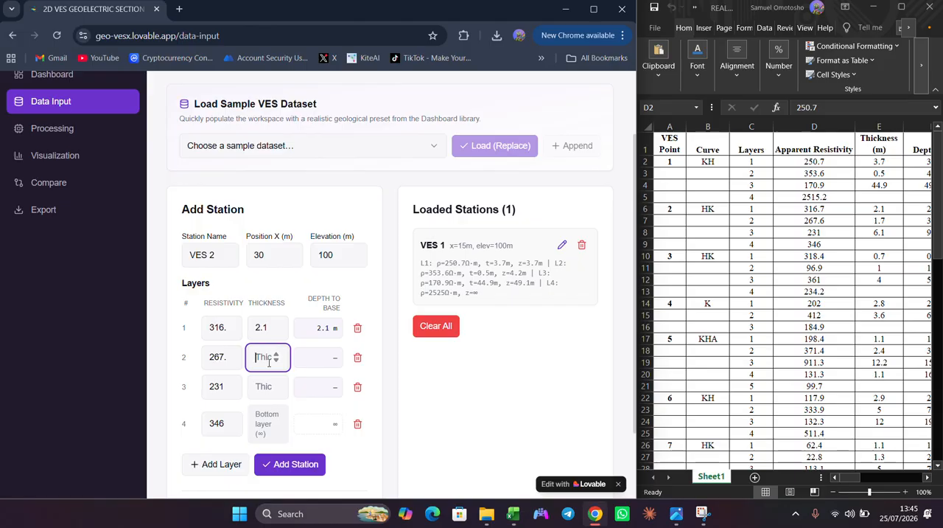
type("1.7")
- Set the third layer's thickness to 6.1 m and add VES 2 to the loaded stations
left_click(263, 386)
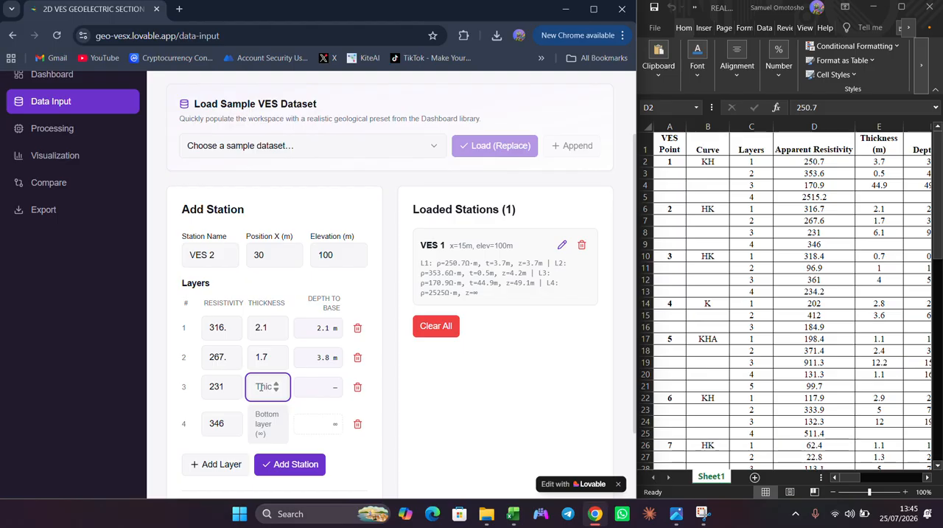
type("6.1")
left_click(290, 422)
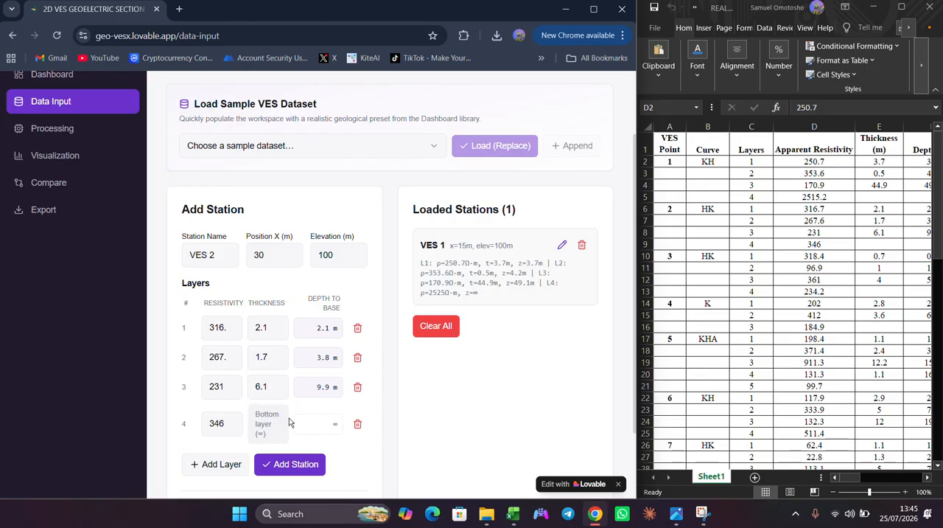
left_click(293, 464)
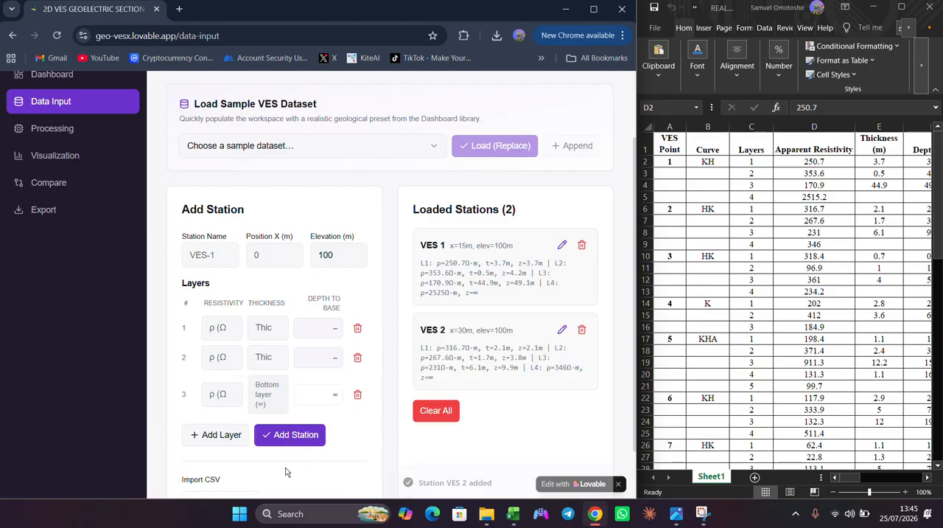
- Name the next station VES 3, set its X position to 45 m, and go to the first layer's resistivity
left_click(187, 253)
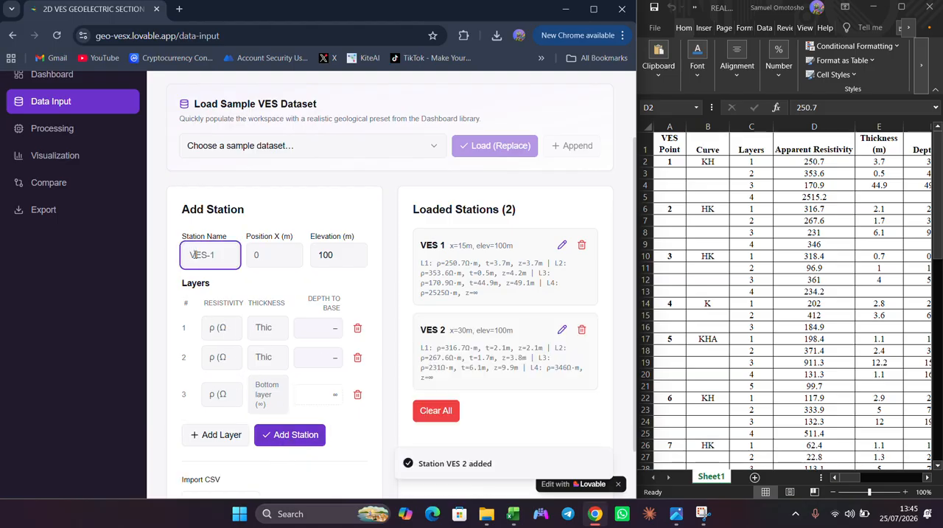
type("VES 3")
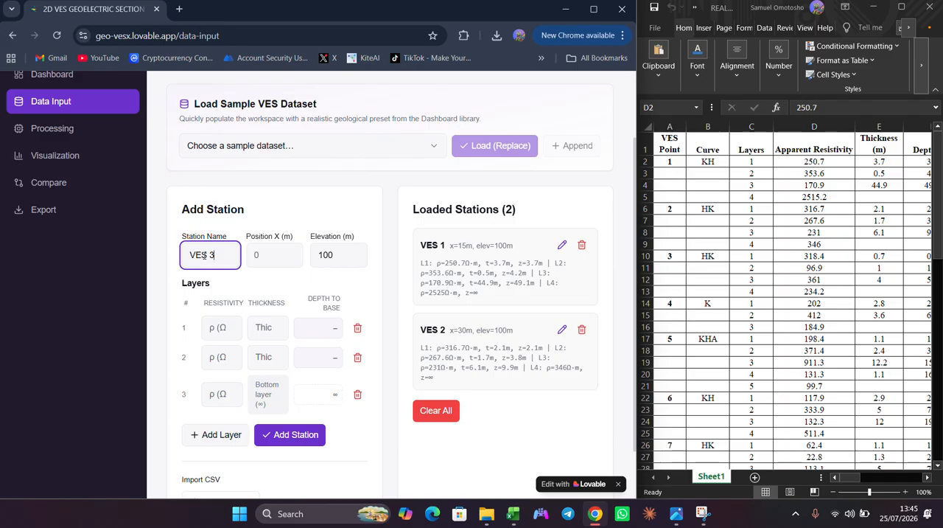
left_click(284, 254)
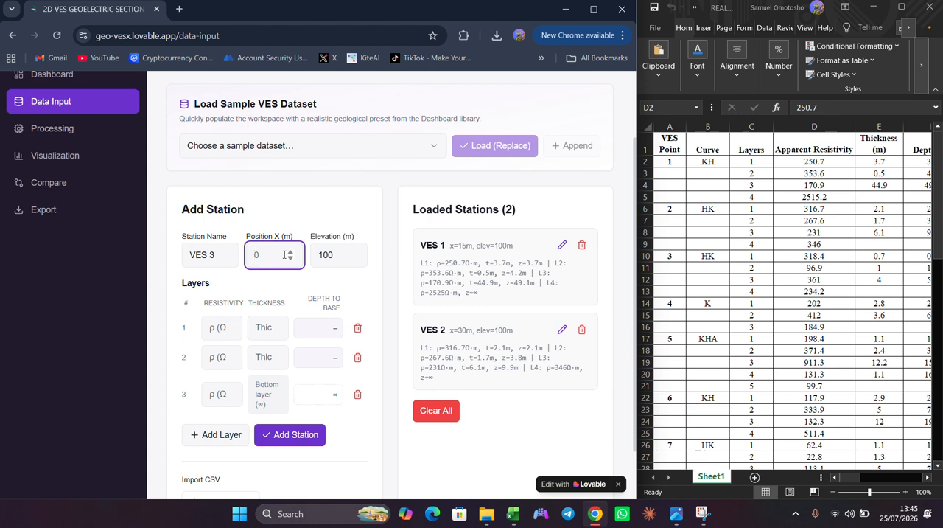
type("45")
left_click(204, 332)
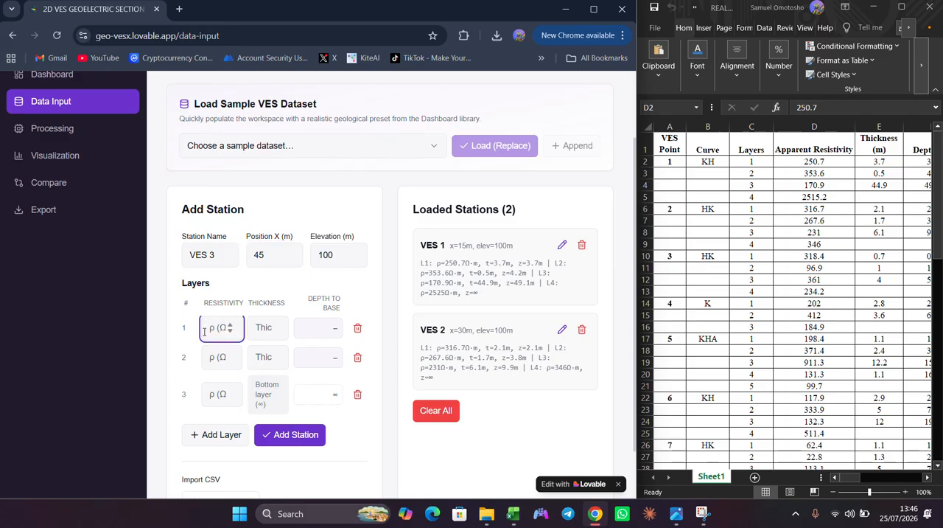
- Set the resistivities of VES 3's first, second and third layers to 318.4, 96.9 and 361 Ω·m
type("31")
type("8")
type(".4")
left_click(223, 357)
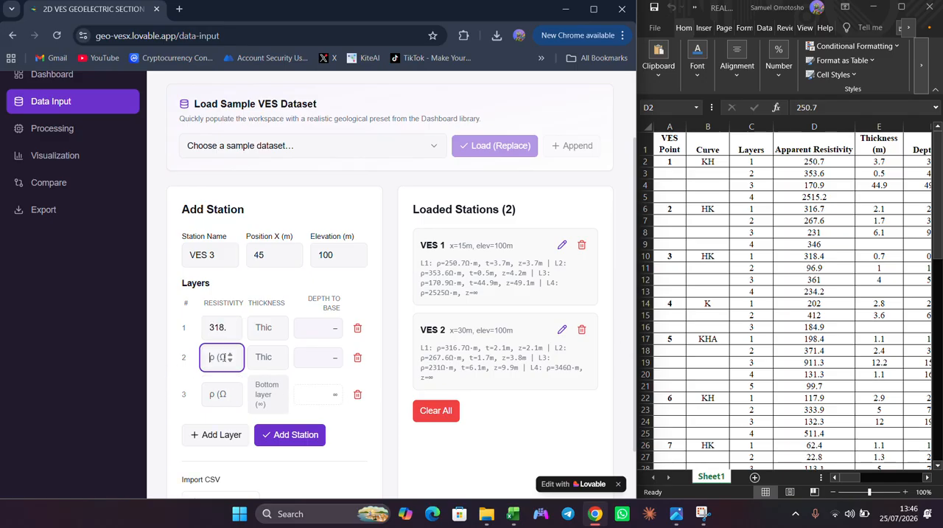
type("96.9")
left_click(217, 389)
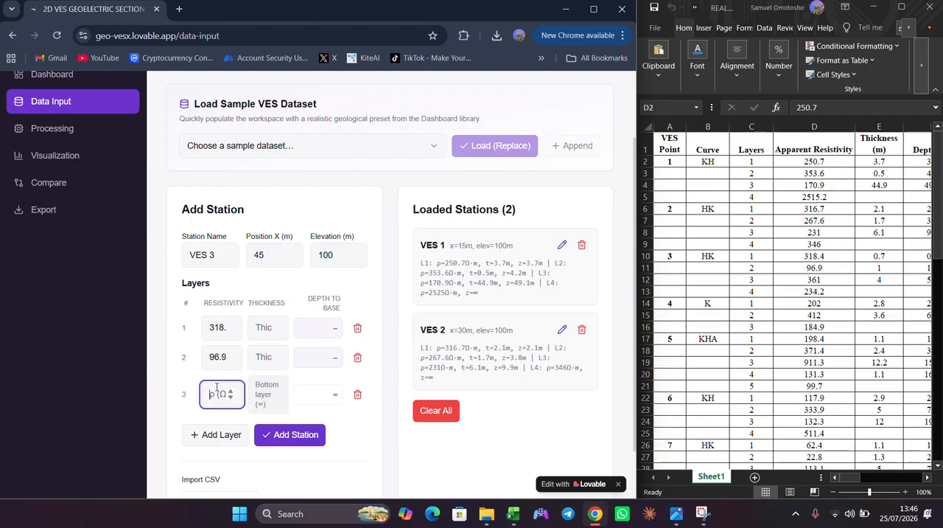
type("361")
- Add a fourth layer to VES 3 with a resistivity of 234.2 Ω·m
left_click(214, 434)
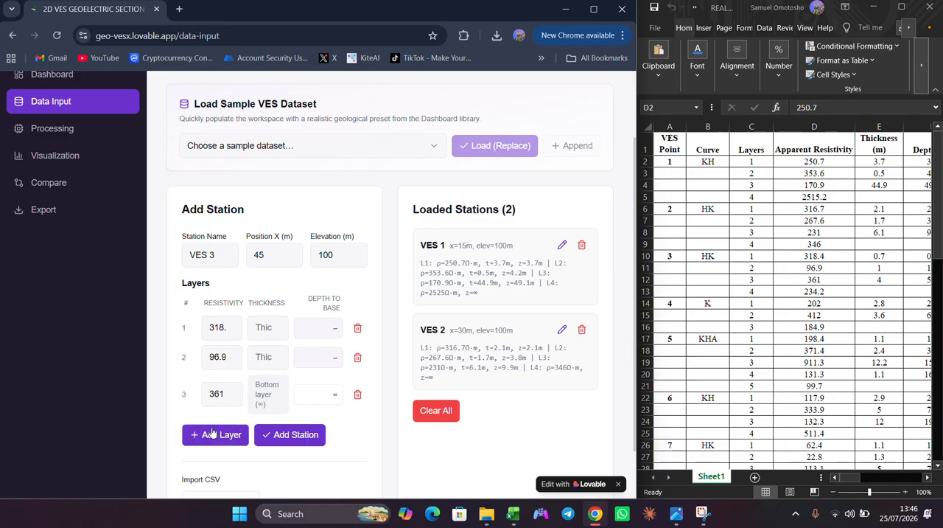
left_click(212, 420)
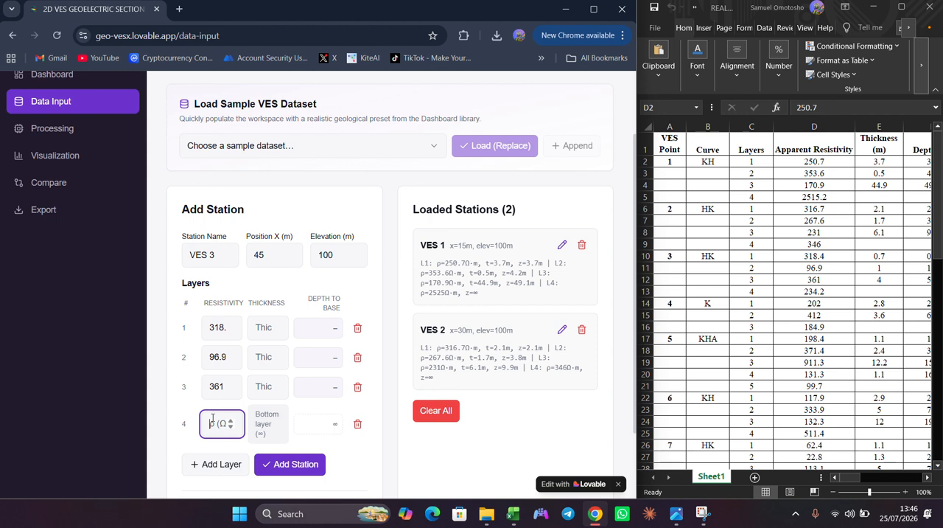
type("234")
type(".2")
- Set the thicknesses of VES 3's first three layers to 0.7, 1 and 4 m, and add the station
left_click(263, 329)
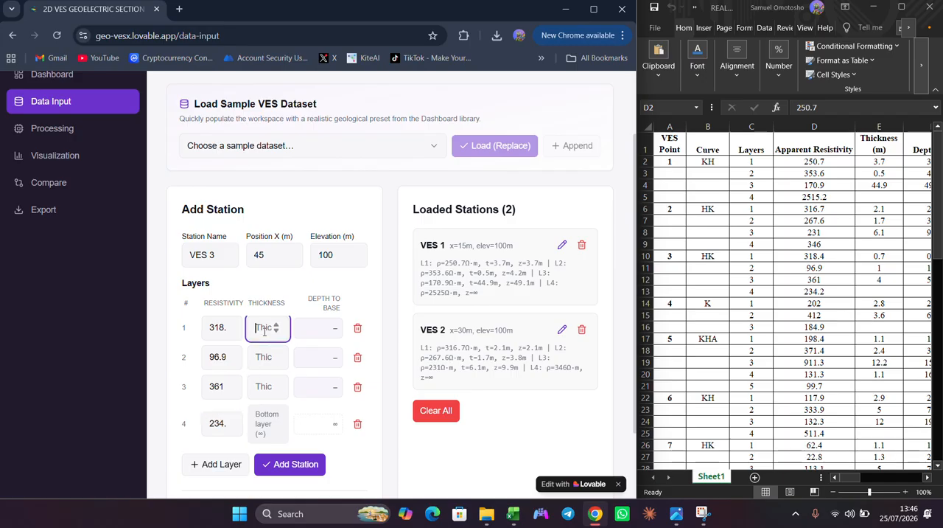
type("0.7")
left_click(266, 356)
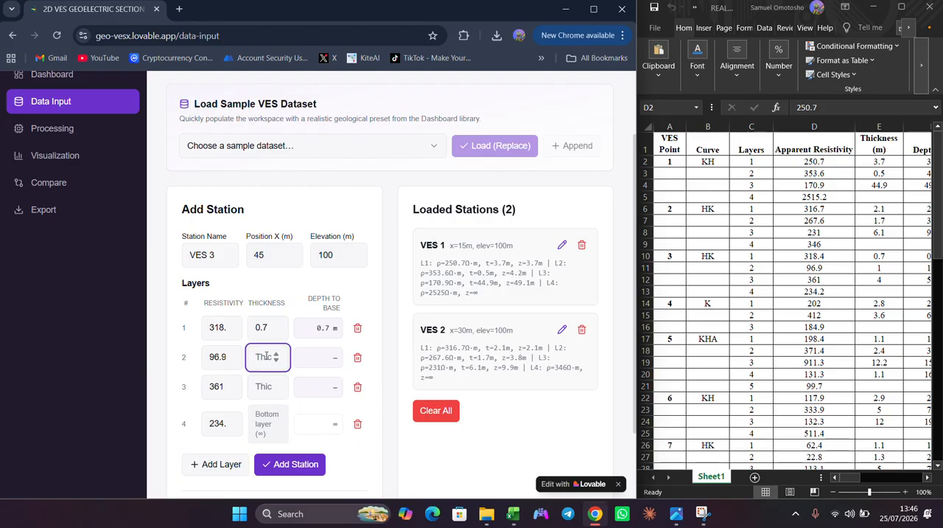
type("1")
left_click(258, 387)
type("4")
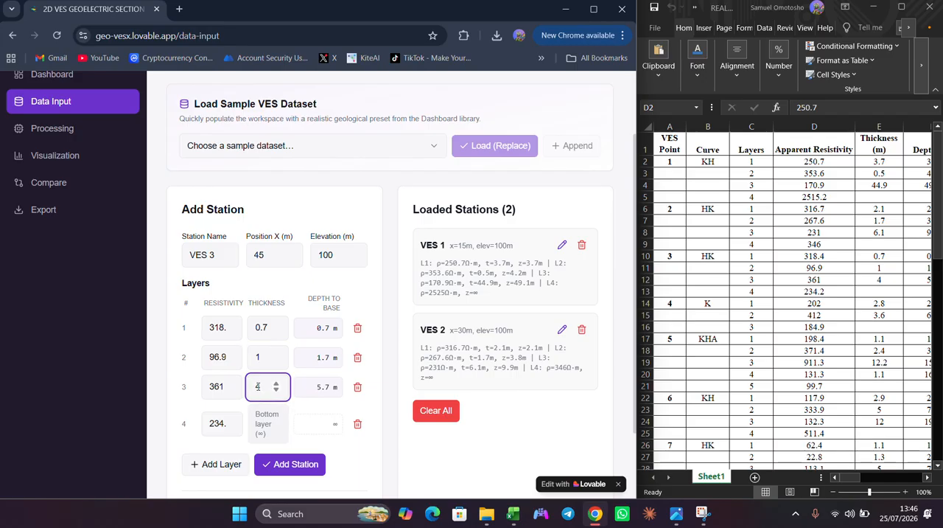
left_click(284, 462)
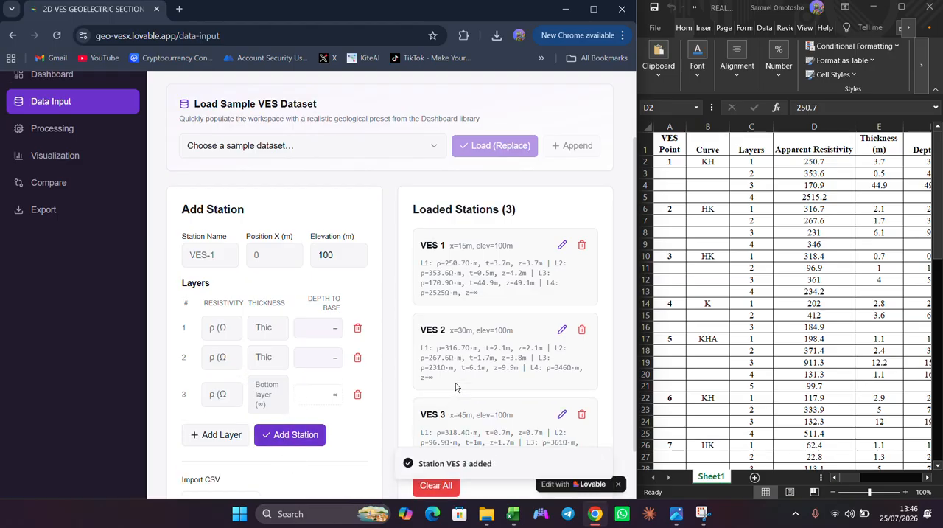
- Review the three loaded stations and generate their 2D section with Gauss-Newton interpolation at a grid resolution of 100
scroll(456, 386, "down", 1)
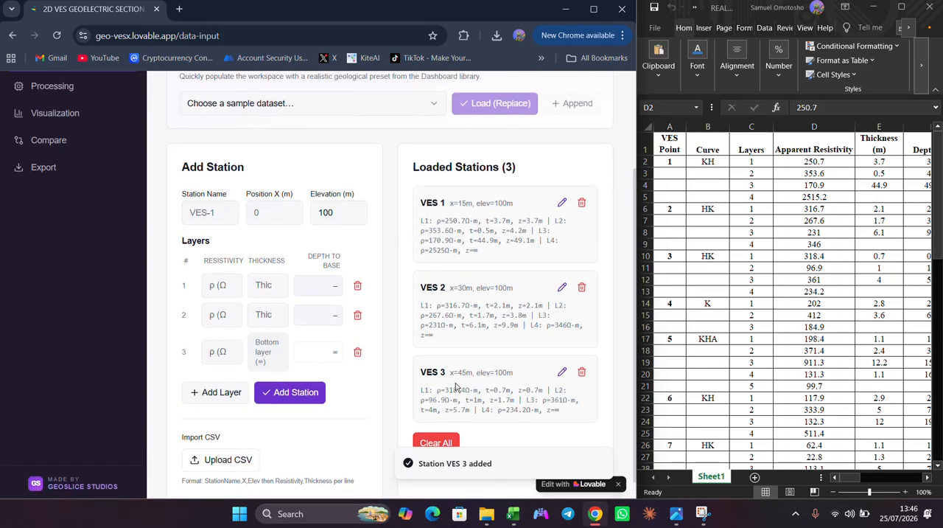
scroll(121, 295, "up", 3)
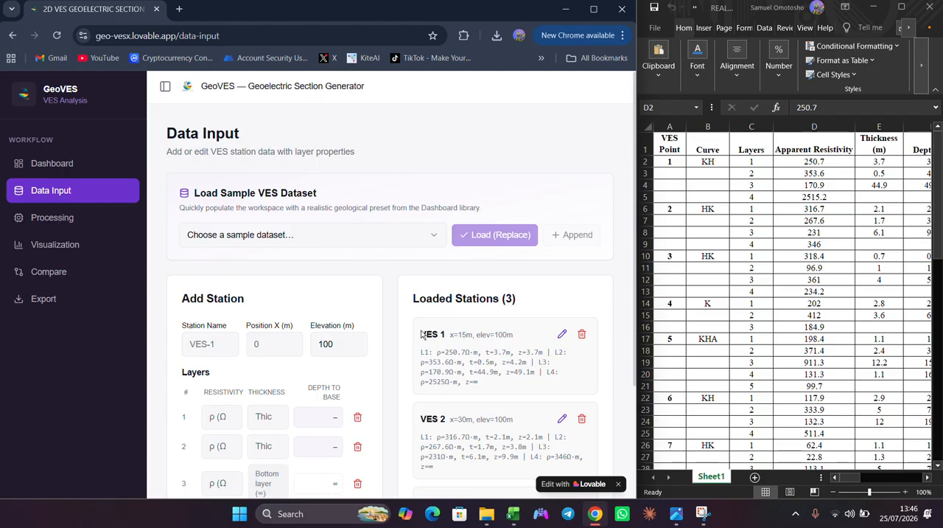
scroll(497, 390, "down", 2)
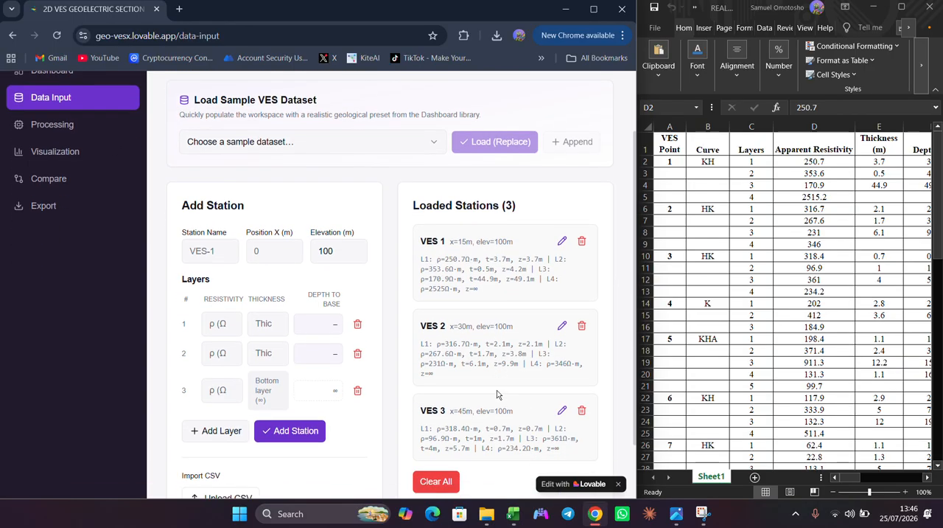
scroll(497, 392, "down", 1)
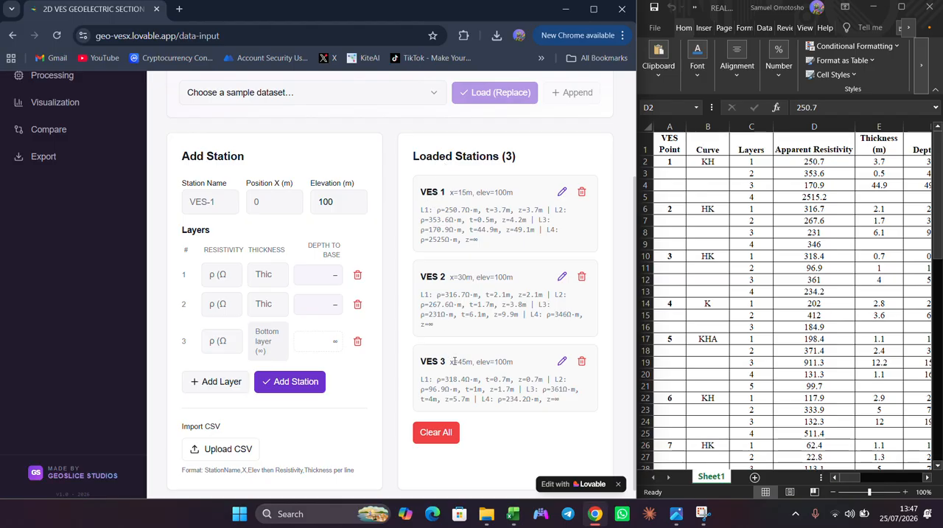
scroll(447, 376, "up", 3)
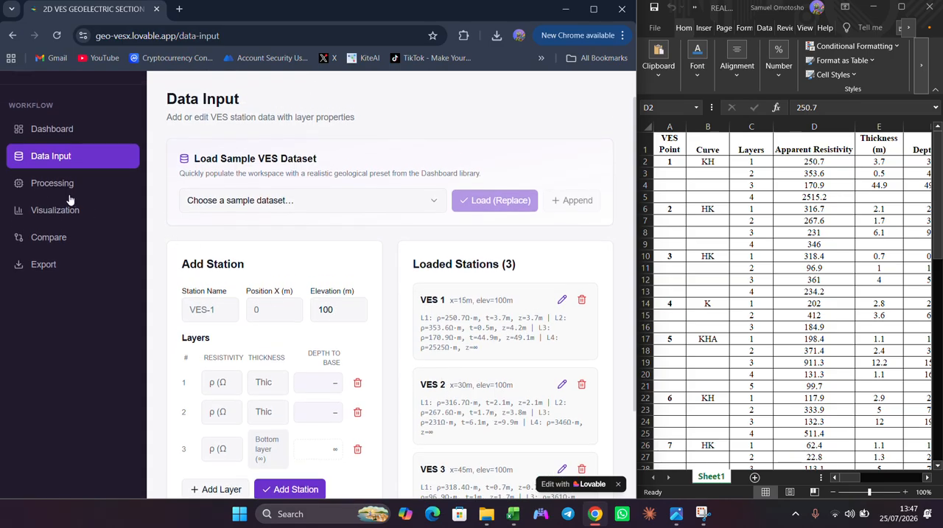
left_click(60, 185)
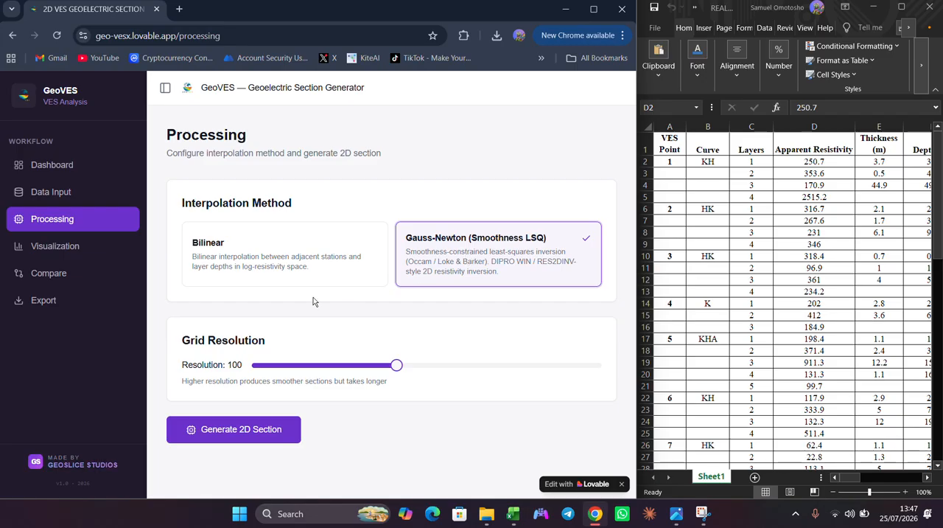
left_click(243, 431)
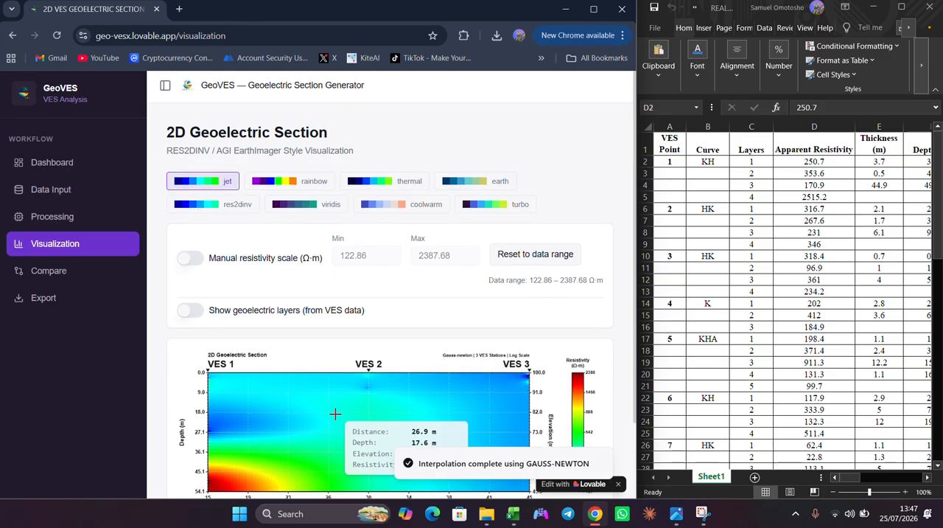
- Show the geoelectric layers from the VES data on the 2D section and inspect the layer boundaries
scroll(335, 413, "down", 1)
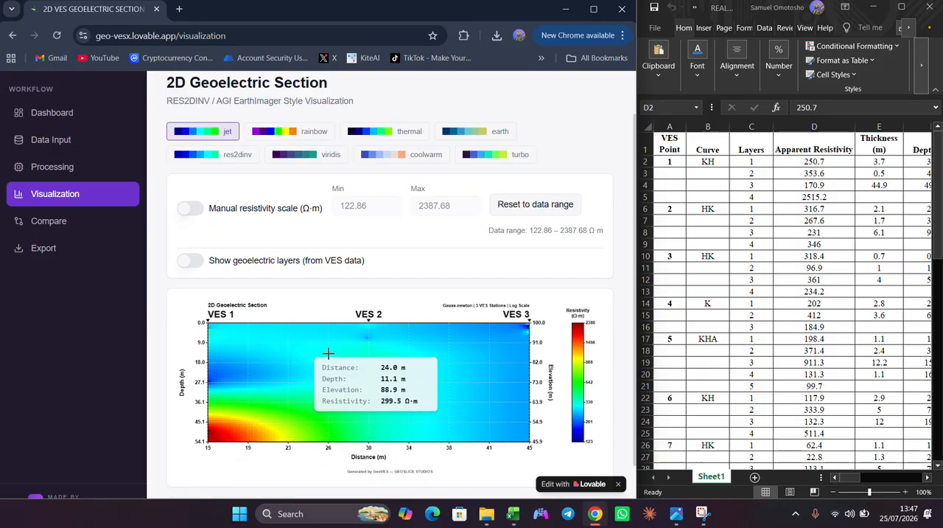
left_click(193, 260)
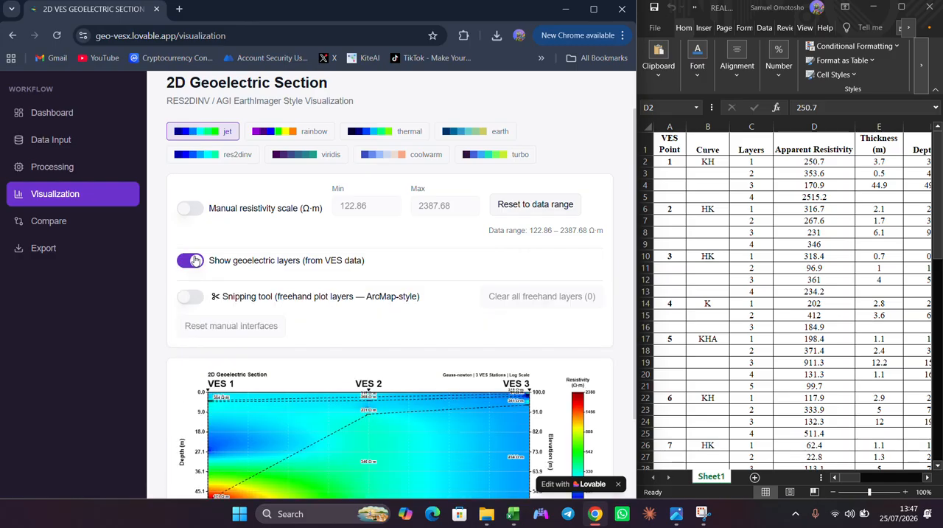
scroll(258, 351, "down", 1)
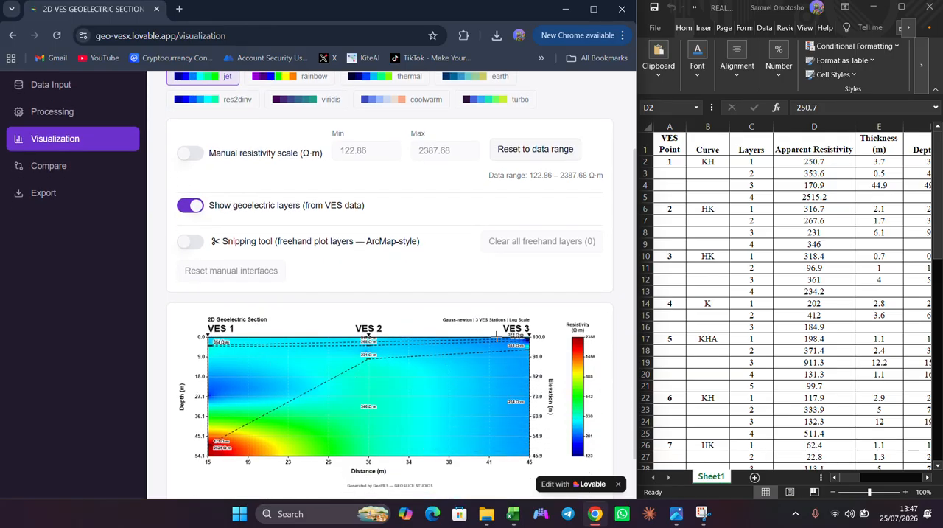
mouse_move(271, 341)
- Enable the manual resistivity scale and lower its minimum stepwise to 66.86 Ω·m
left_click(194, 154)
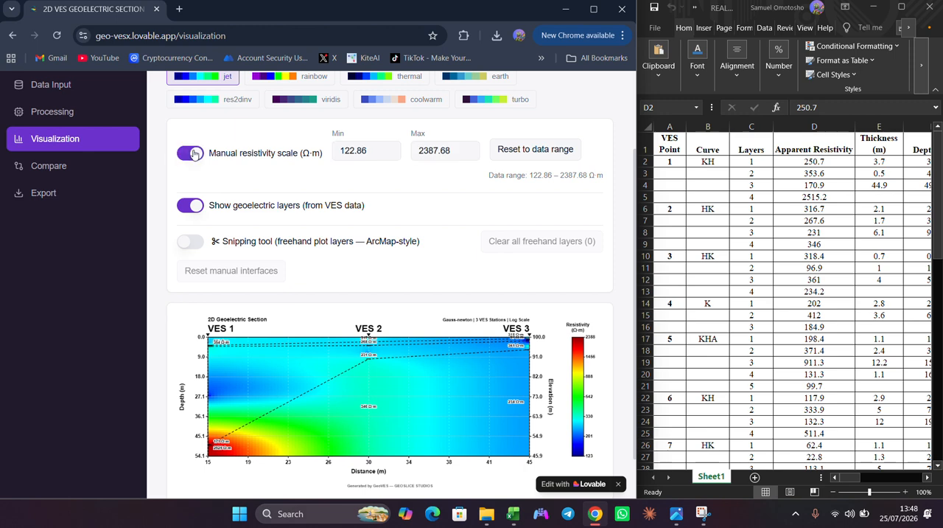
left_click(391, 154)
left_click(392, 154)
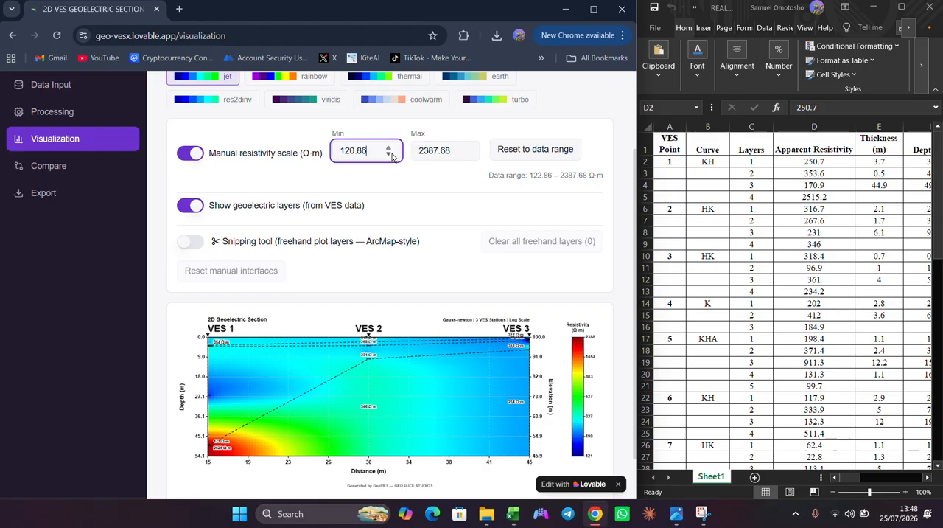
left_click(391, 154)
left_click(392, 154)
left_click(392, 154)
left_click(391, 154)
left_click(392, 154)
left_click(391, 154)
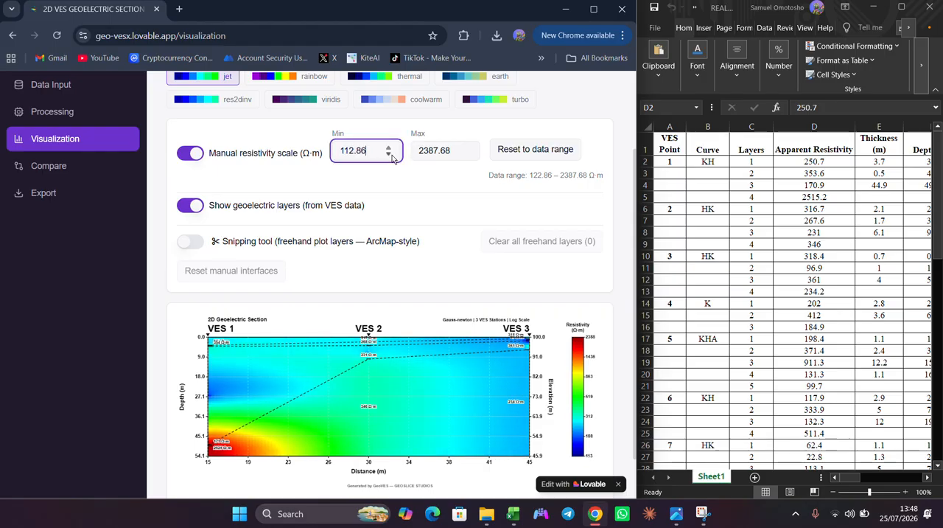
left_click(391, 154)
left_click(391, 154)
left_click(392, 154)
left_click(391, 154)
left_click(391, 154)
left_click(391, 155)
left_click(392, 154)
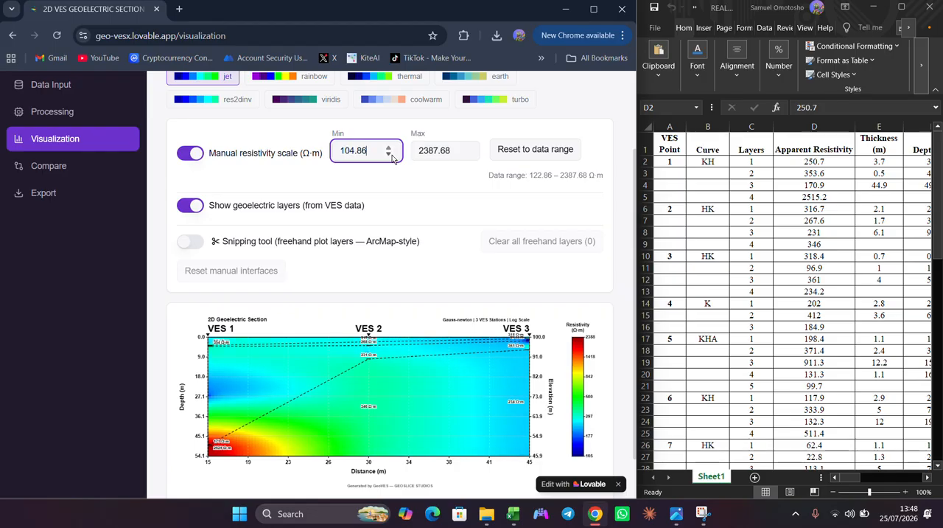
left_click(391, 154)
left_click(391, 154)
left_click(391, 154)
left_click(392, 154)
left_click(391, 154)
left_click(391, 154)
left_click(392, 155)
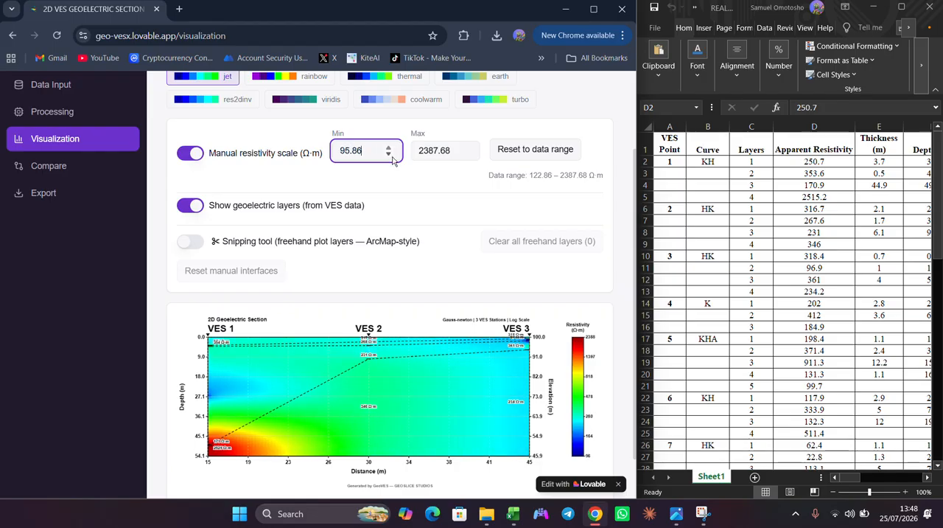
double_click(393, 157)
left_click(392, 155)
left_click(392, 155)
left_click(392, 155)
left_click(392, 155)
left_click(391, 155)
left_click(391, 154)
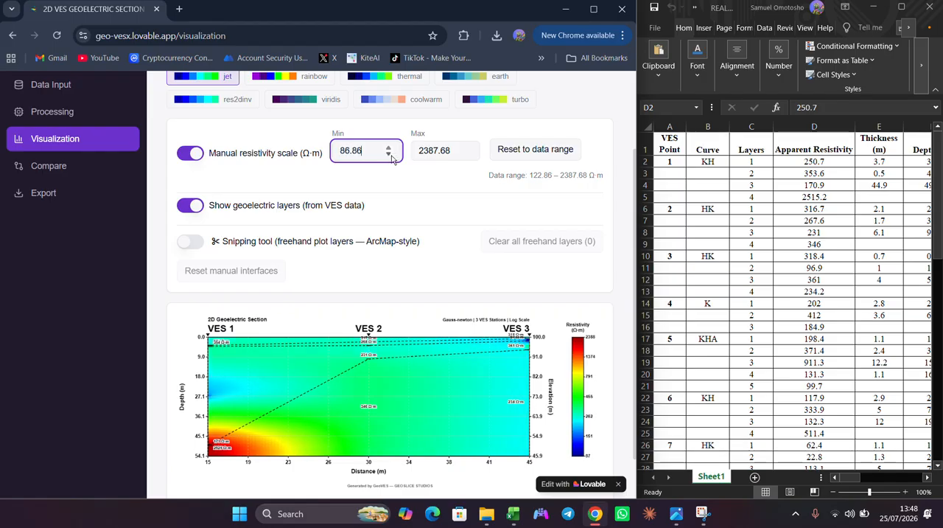
left_click_drag(393, 159, 391, 157)
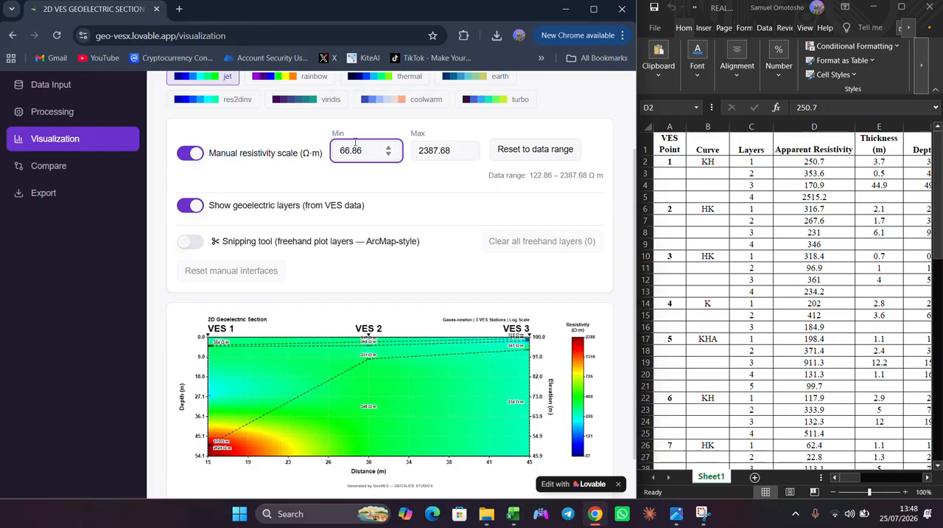
- Replace the manual resistivity scale's minimum with 50 Ω·m
key("shift+Left")
key("shift+Left")
type("5")
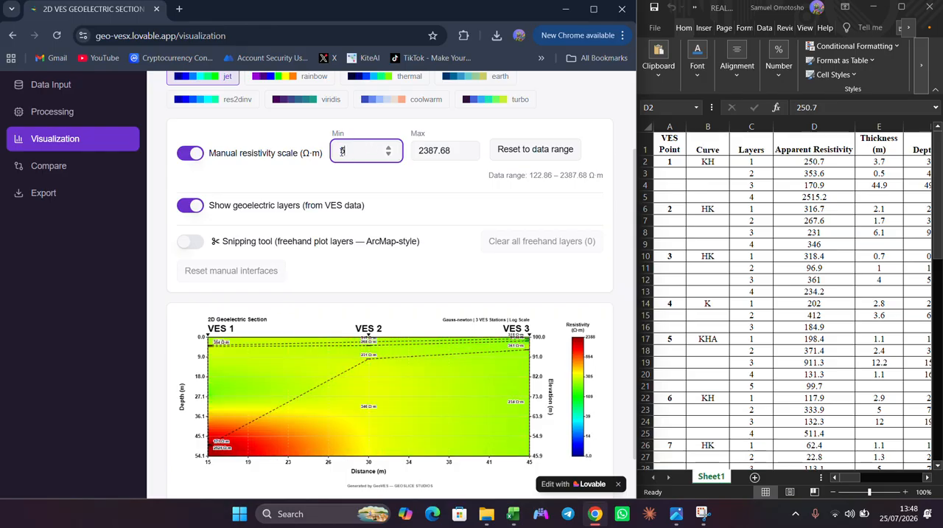
type("0")
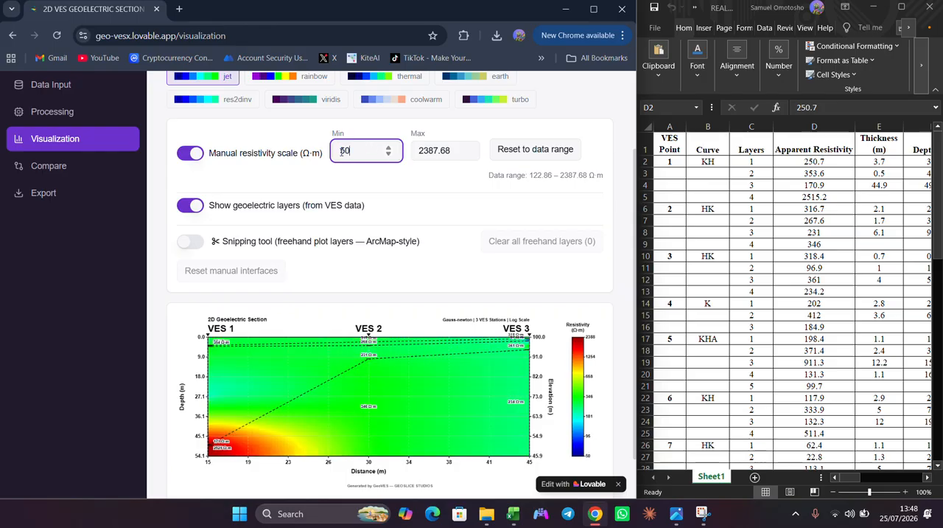
- Set the manual resistivity scale's maximum to 1000 Ω·m, and turn the manual scale off
left_click(451, 150)
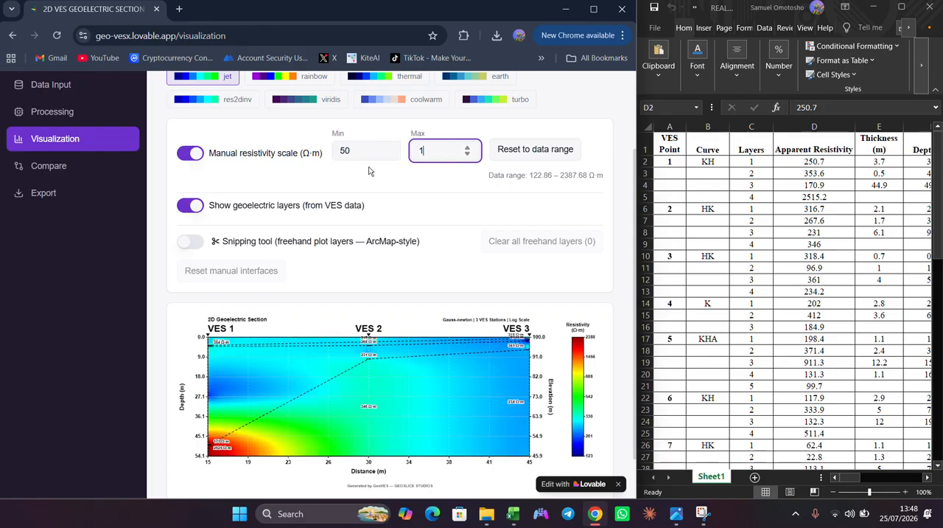
type("000")
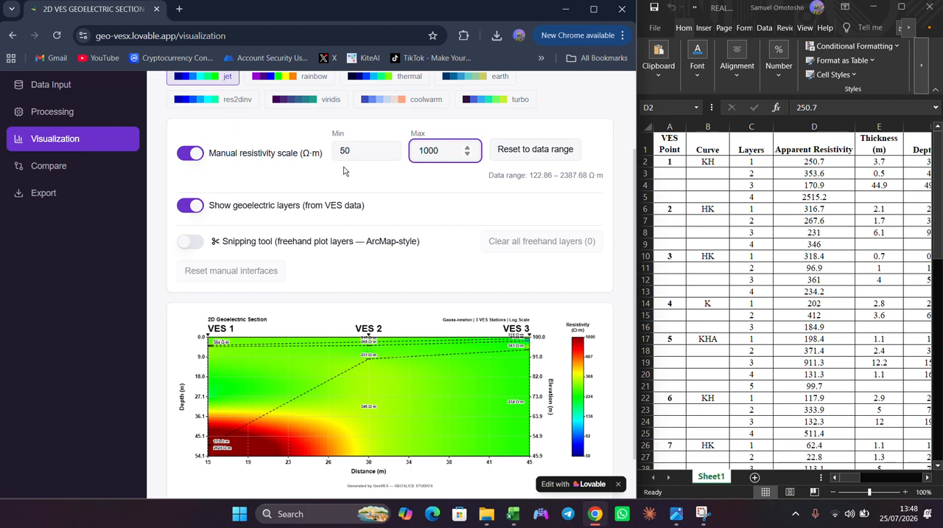
left_click(195, 154)
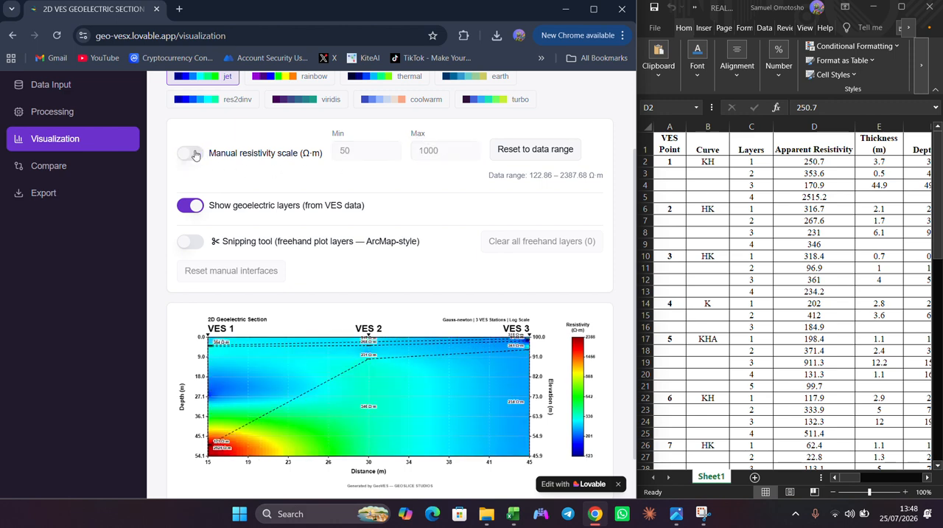
- Export the 2D section as a PNG image and open the downloaded file for a closer look
left_click(25, 193)
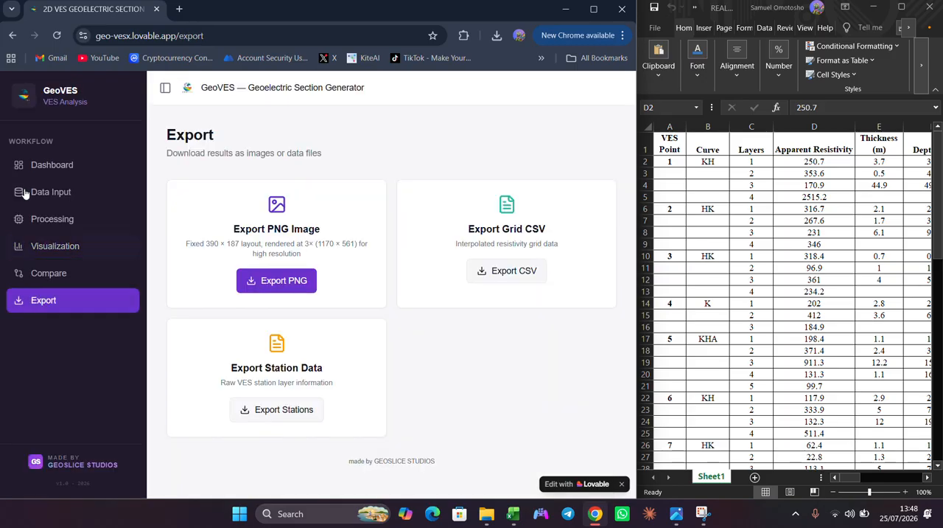
left_click(286, 284)
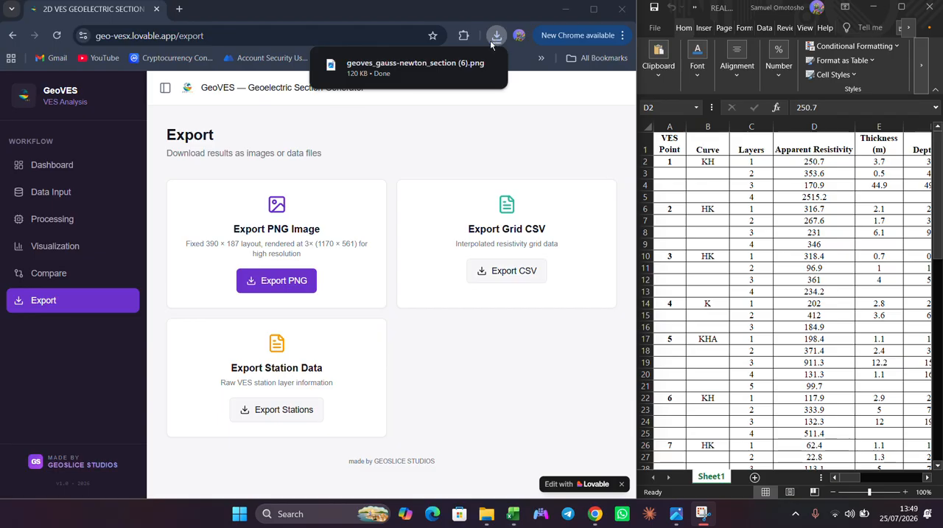
left_click(492, 71)
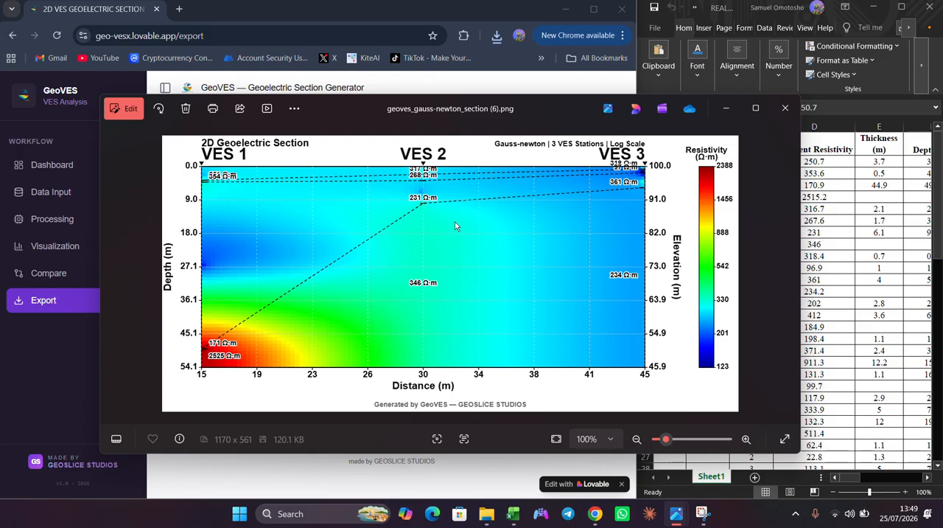
scroll(456, 226, "up", 1)
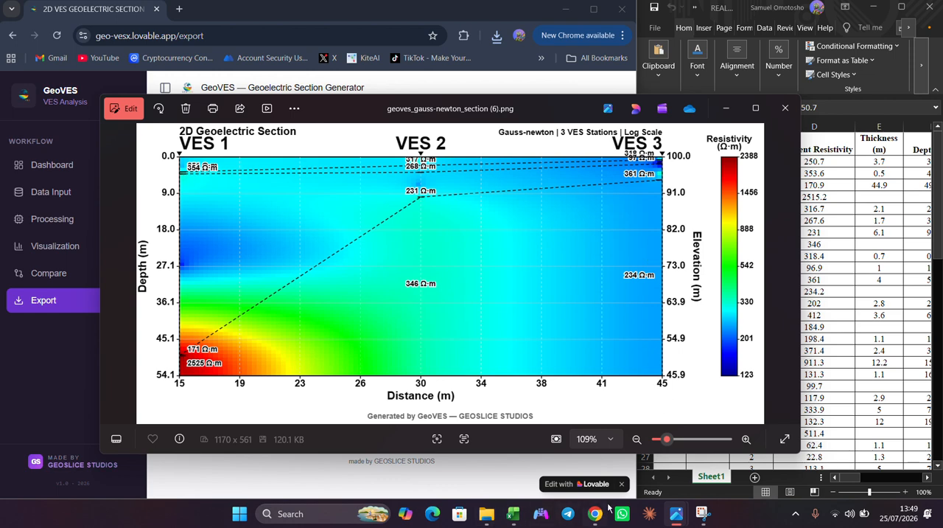
mouse_move(671, 515)
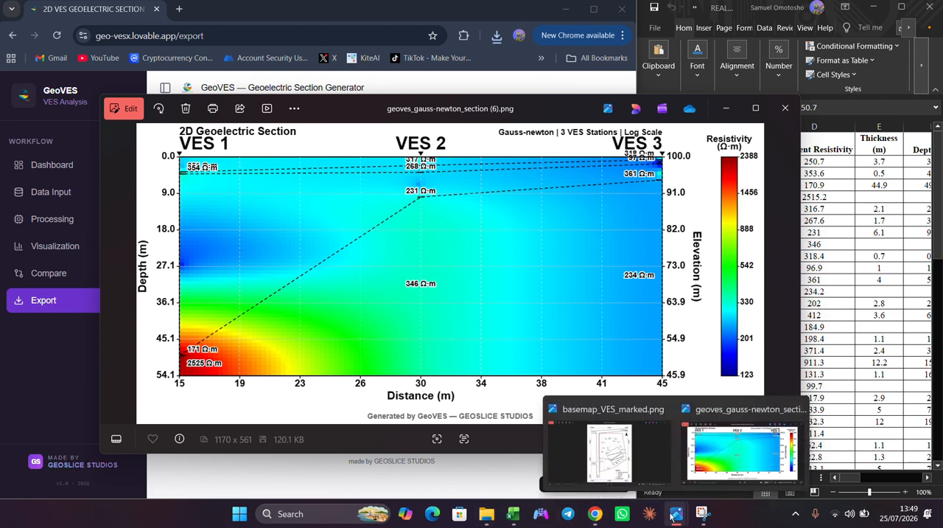
- Review the station layout in basemap_VES_marked.png alongside the exported geoelectric section, focusing on which VES points share each traverse
left_click(622, 457)
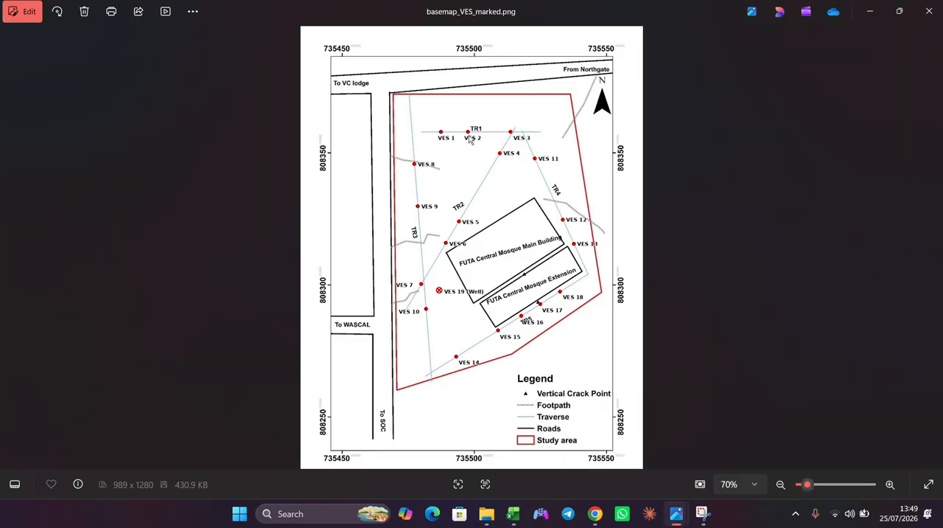
mouse_move(675, 514)
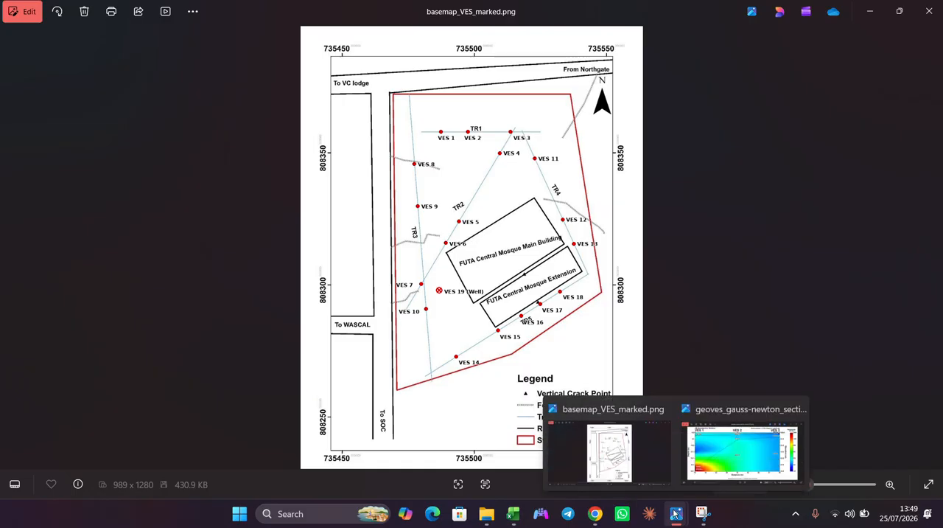
left_click(727, 459)
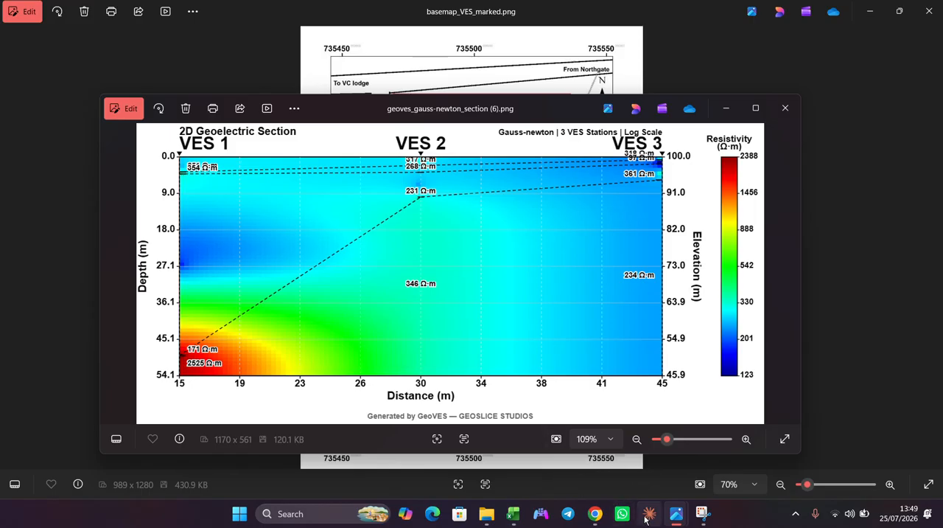
left_click(602, 519)
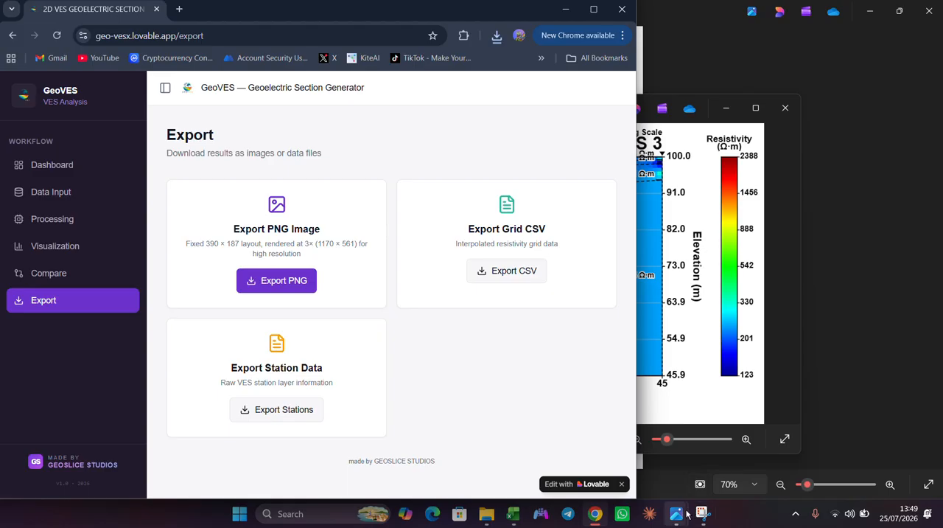
mouse_move(704, 513)
mouse_move(641, 462)
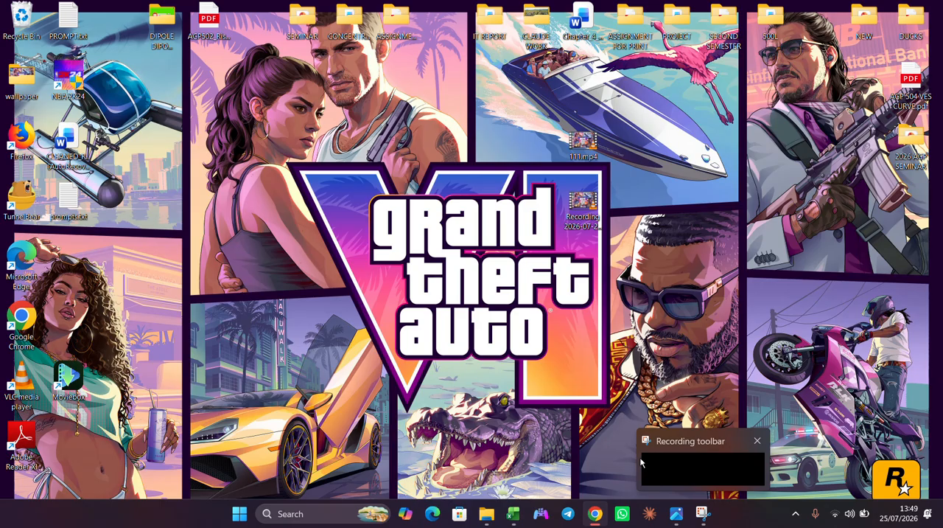
left_click(652, 467)
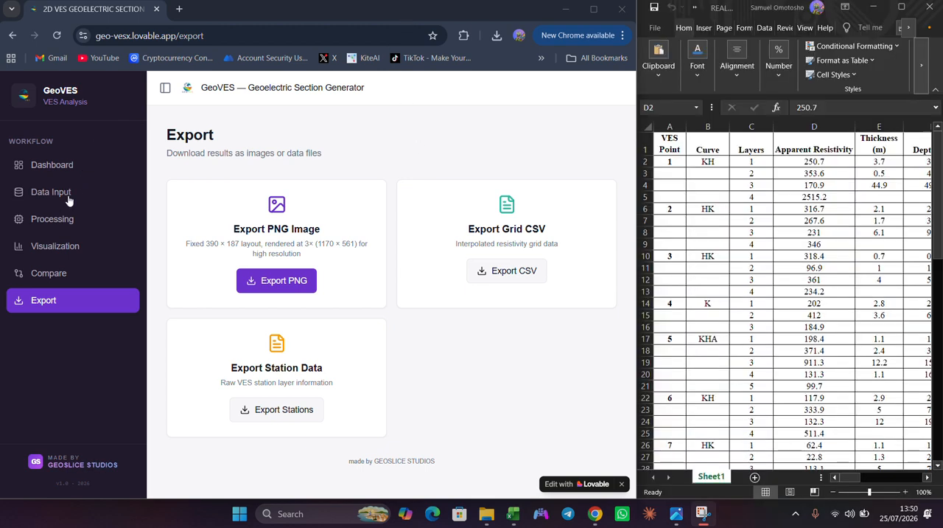
left_click(682, 519)
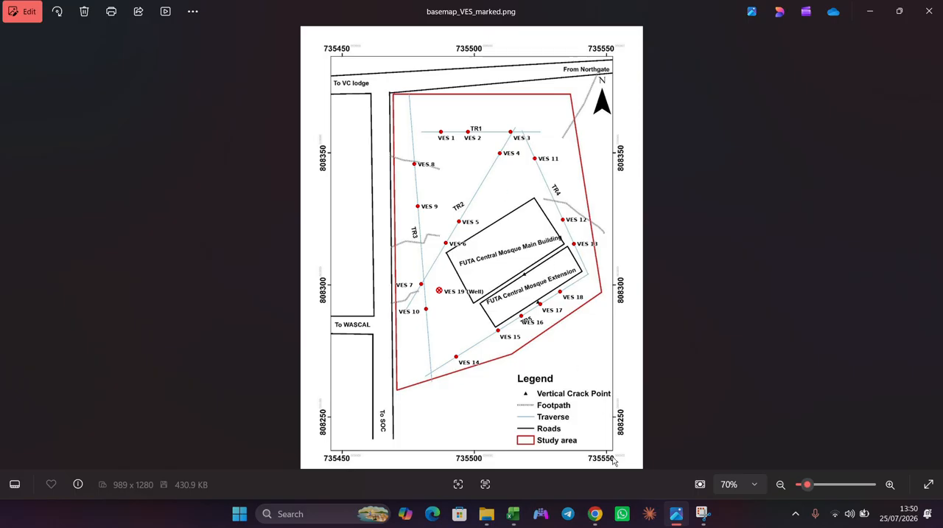
- Return to GeoVES in Chrome and delete stations VES 1, VES 2 and VES 3 from the loaded data
left_click(597, 520)
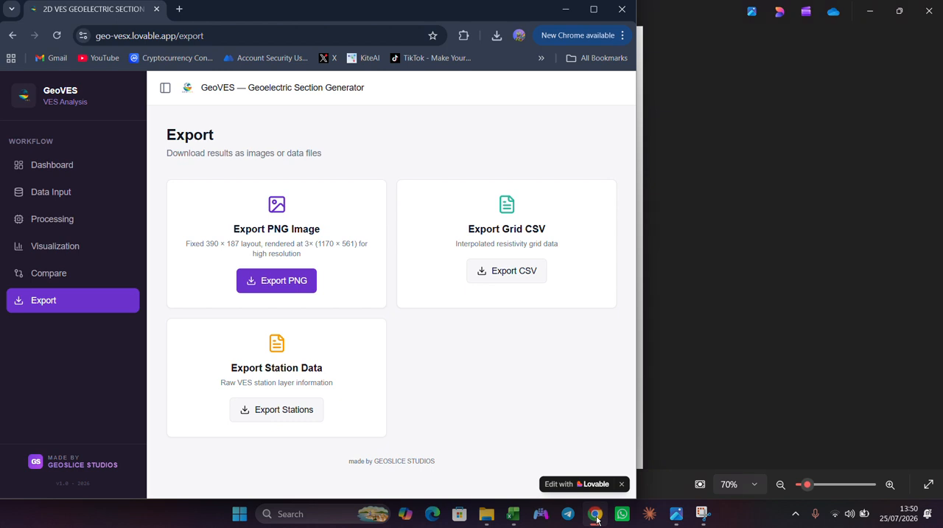
left_click(37, 197)
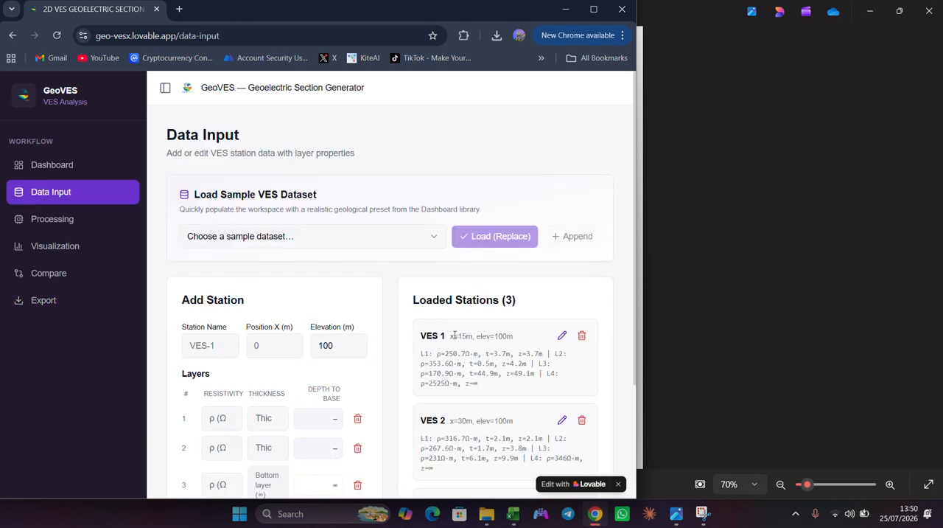
scroll(542, 361, "down", 2)
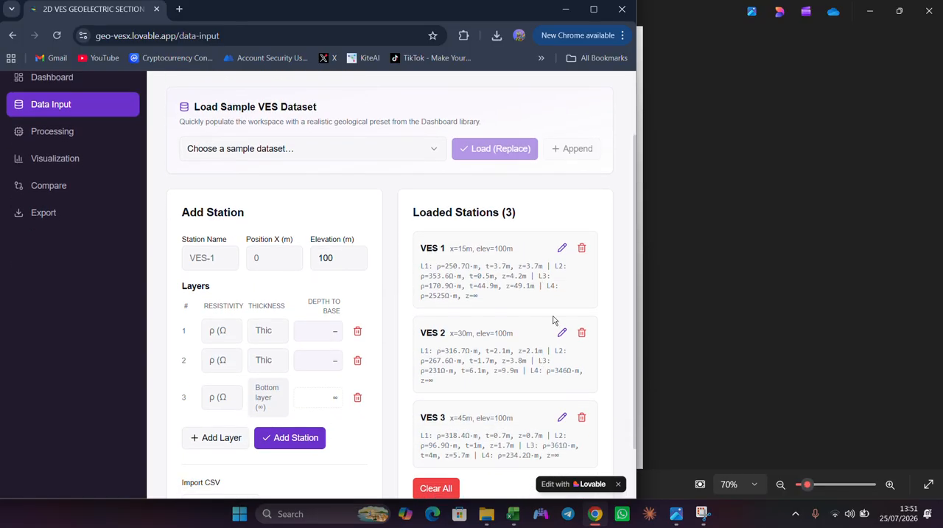
scroll(554, 320, "down", 1)
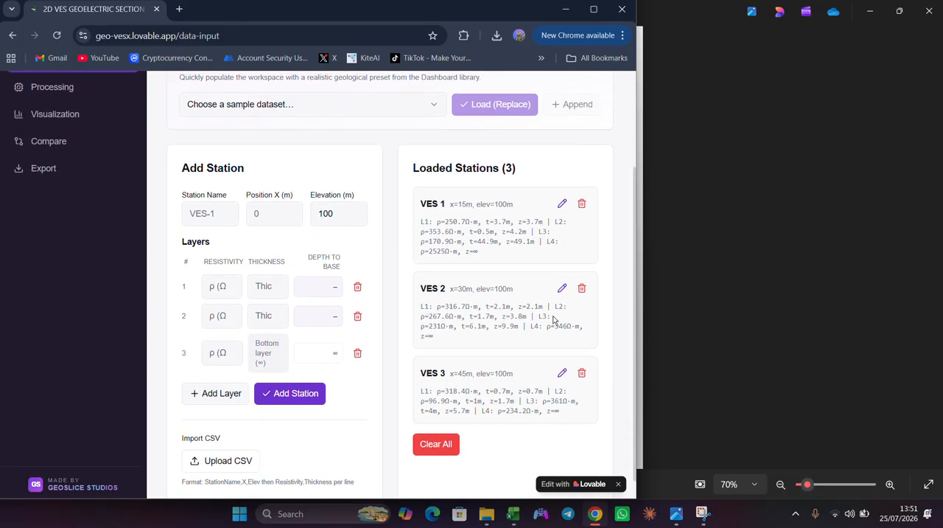
left_click(580, 203)
left_click(580, 203)
left_click(580, 203)
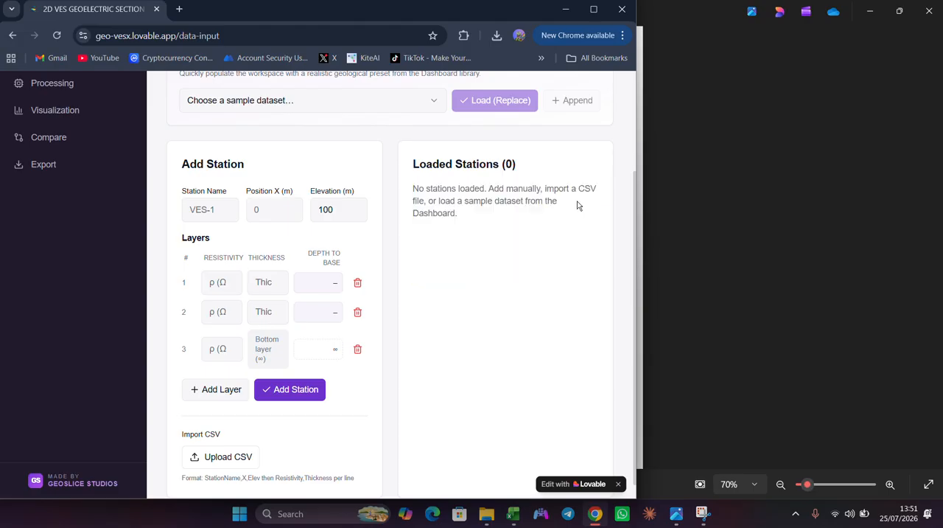
- Name the new station VES 4 and set its X position to 15 m
left_click(202, 206)
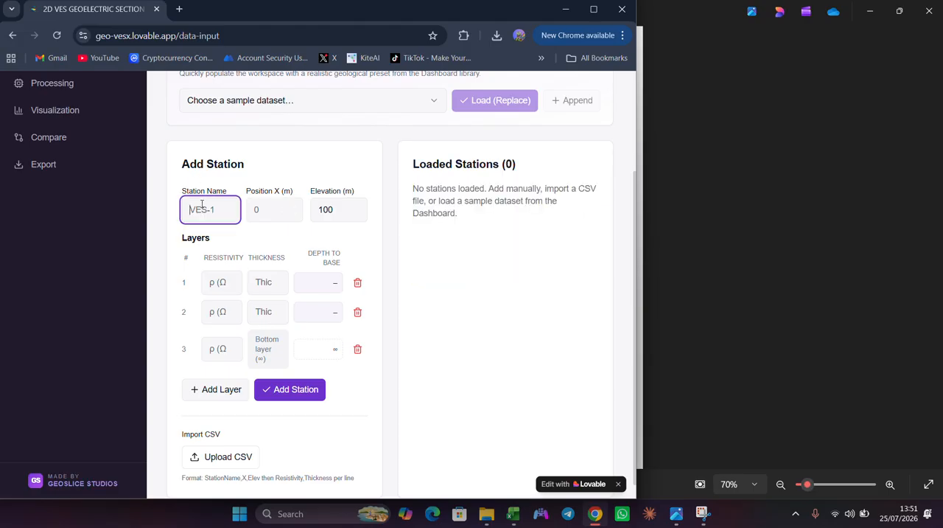
type("VES 4")
left_click(255, 210)
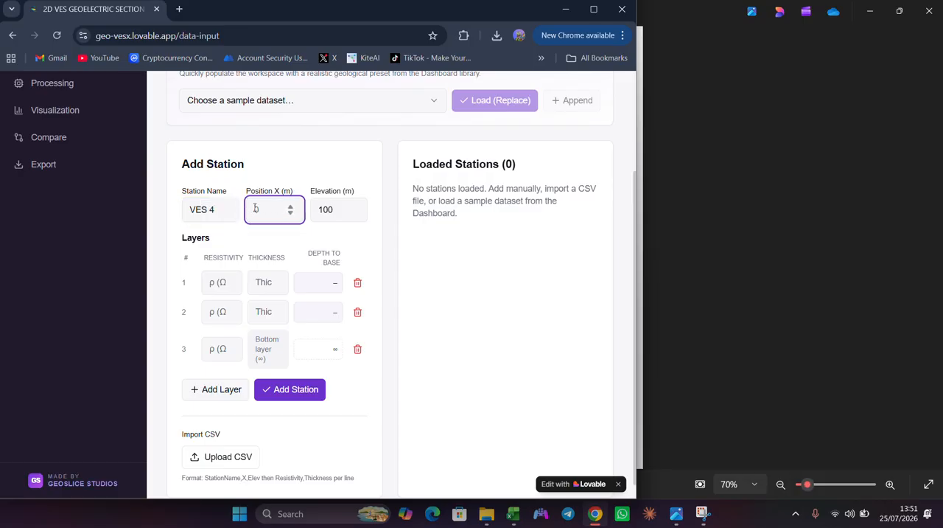
type("15")
- Bring the Excel workbook alongside and enter VES 4's three layer resistivities as 202, 412 and 184.9 Ω·m
left_click(225, 279)
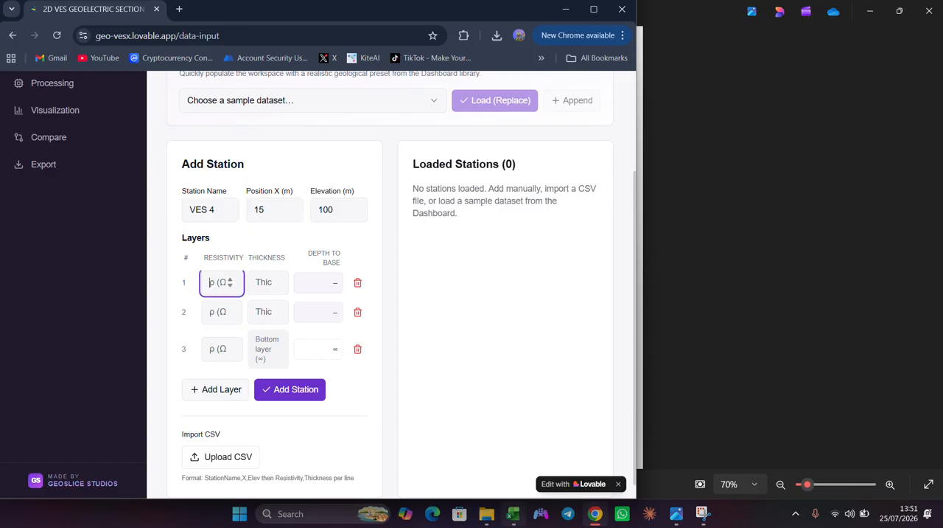
mouse_move(513, 514)
left_click(572, 451)
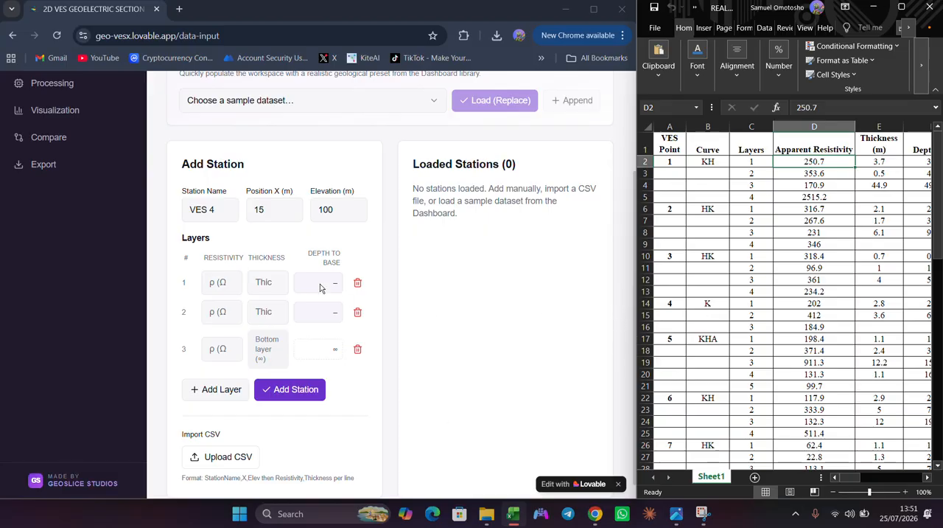
left_click(217, 278)
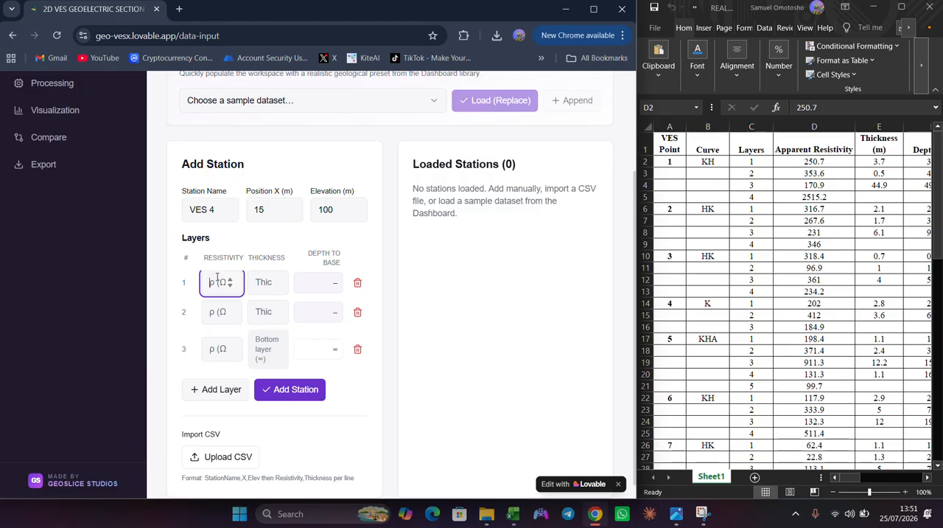
type("202")
left_click(220, 310)
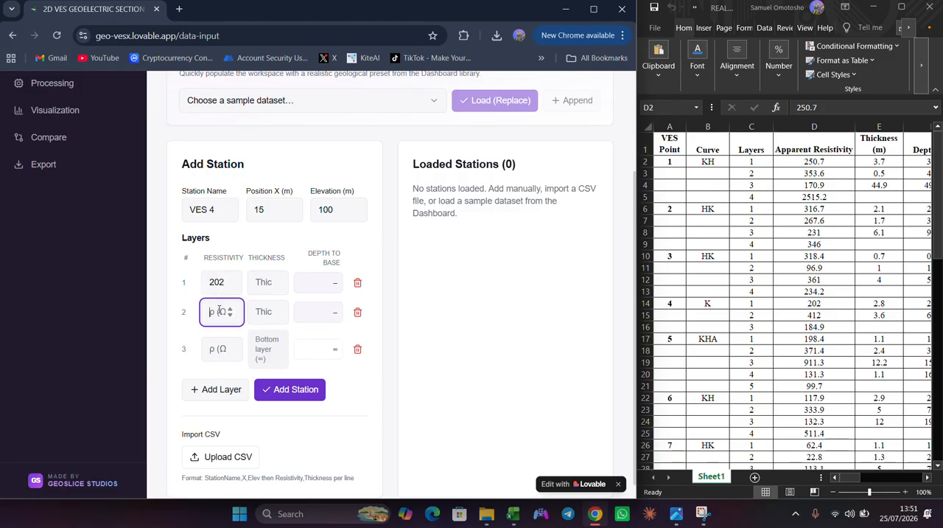
type("412")
left_click(218, 357)
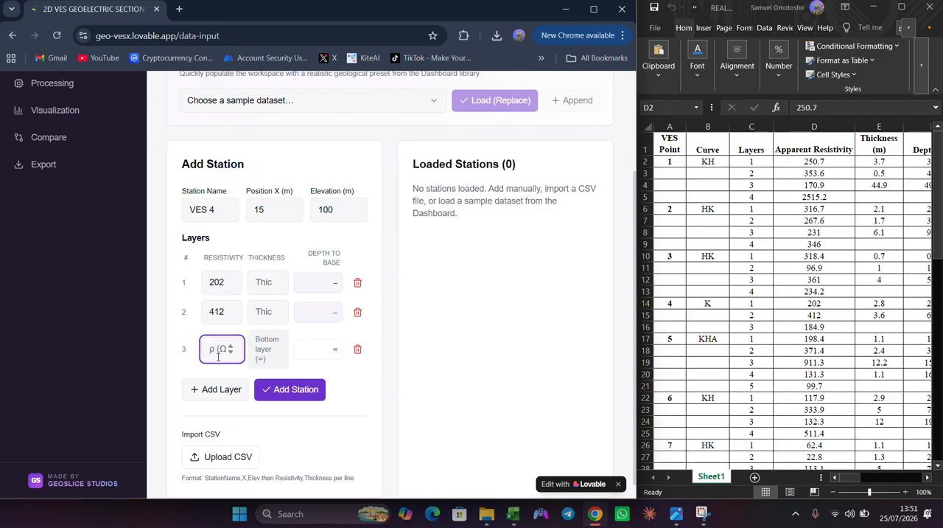
type("1")
type("84")
type(".9")
- Set VES 4's layer thicknesses to 2.8 m and 3.6 m, and add the station
left_click(267, 283)
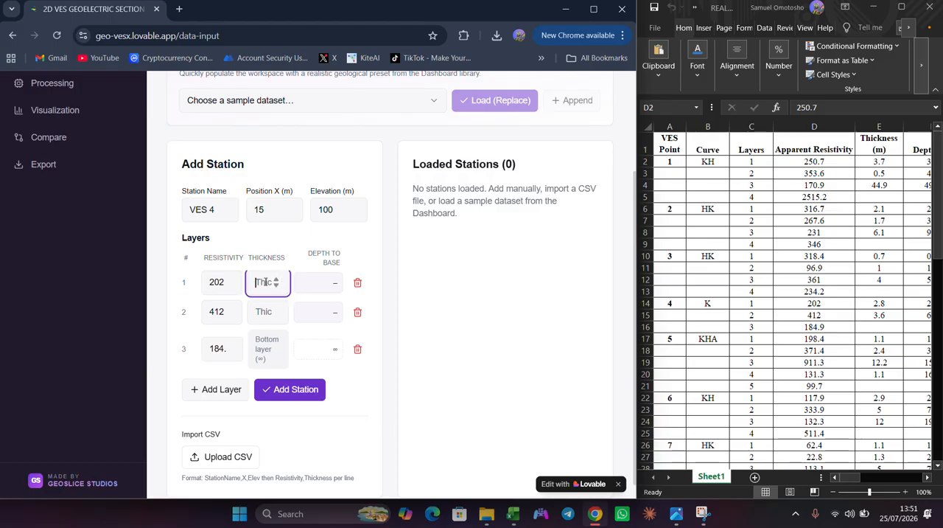
type("2.8")
left_click(263, 305)
type("3")
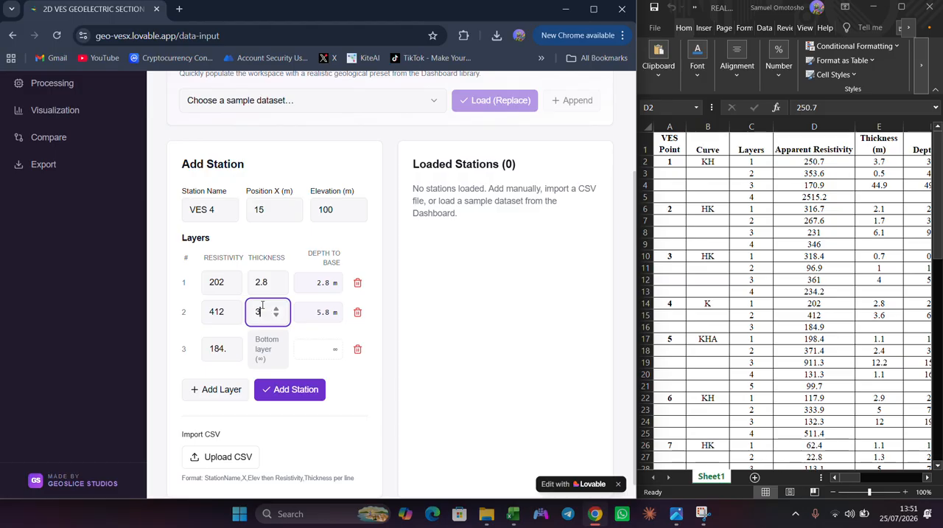
type(".6")
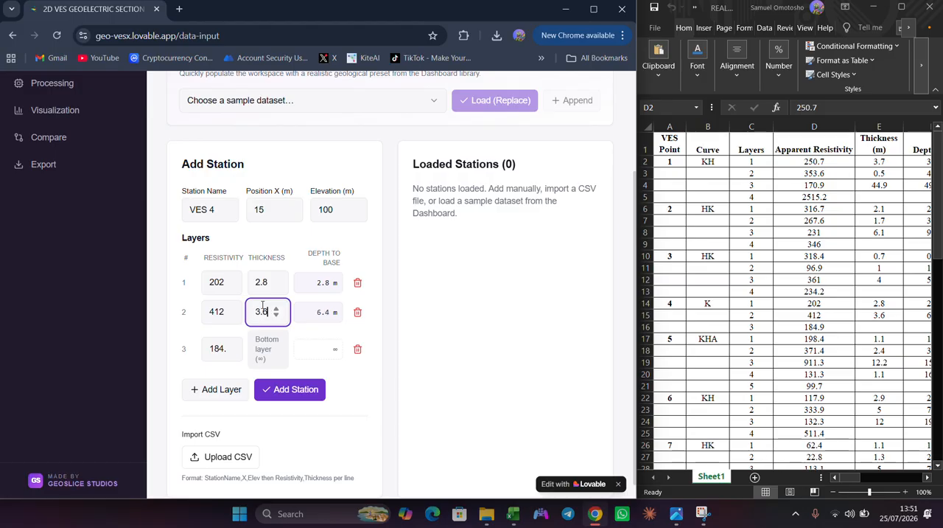
left_click(273, 390)
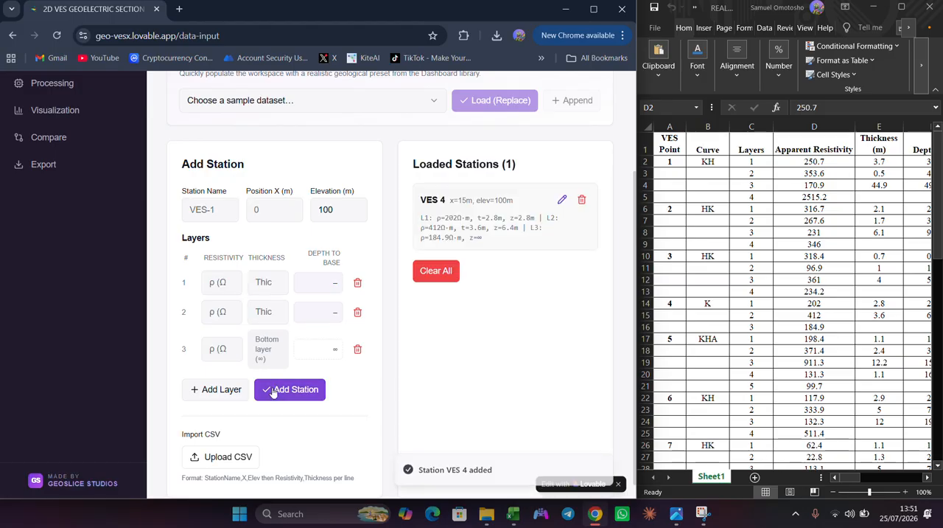
- Name the next station VES 5 and set its X position to 45 m
left_click(202, 219)
type("VES 5")
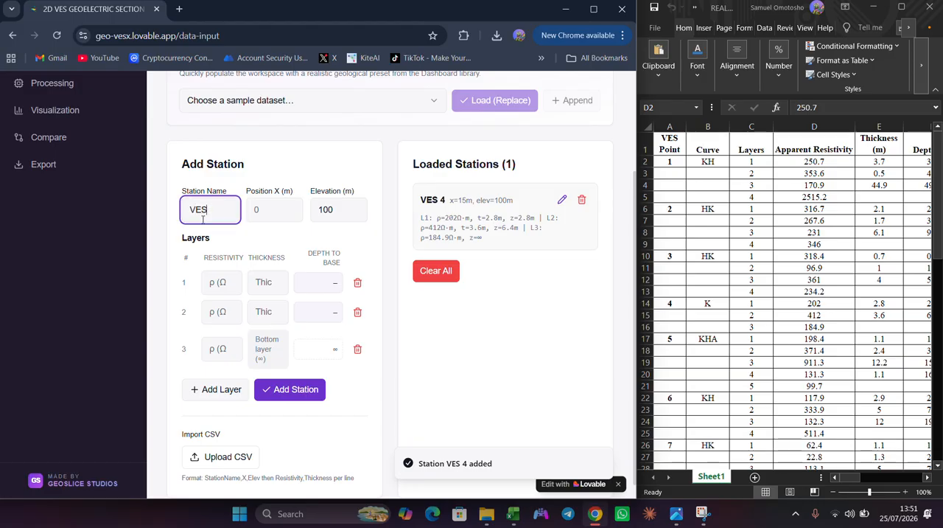
left_click(272, 208)
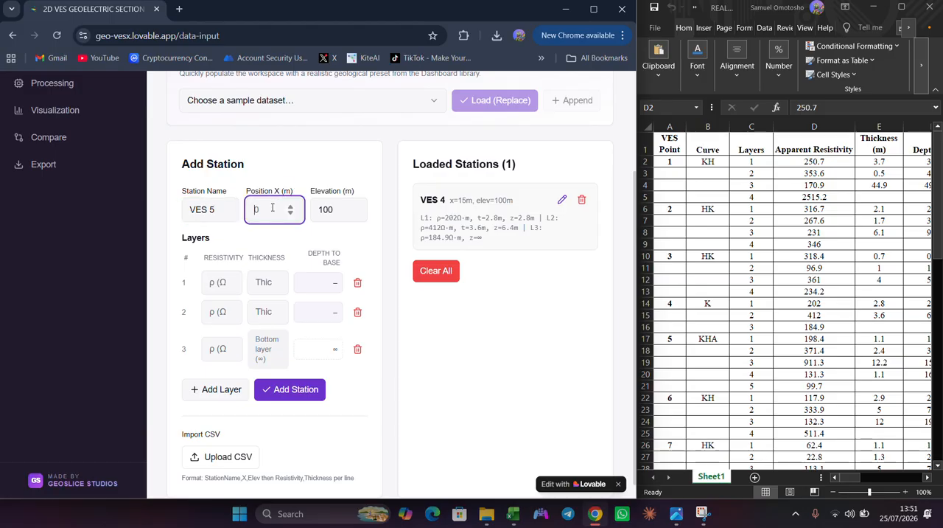
type("45")
- Enter the resistivities of VES 5's first three layers as 198.4, 371.4 and 911.3 Ω·m
left_click(211, 283)
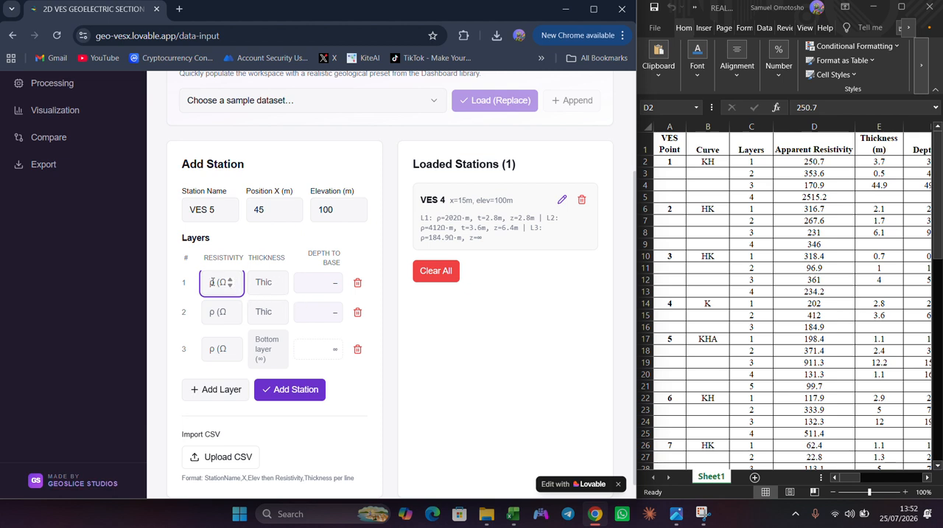
type("1")
type("98")
type(".4")
left_click(224, 321)
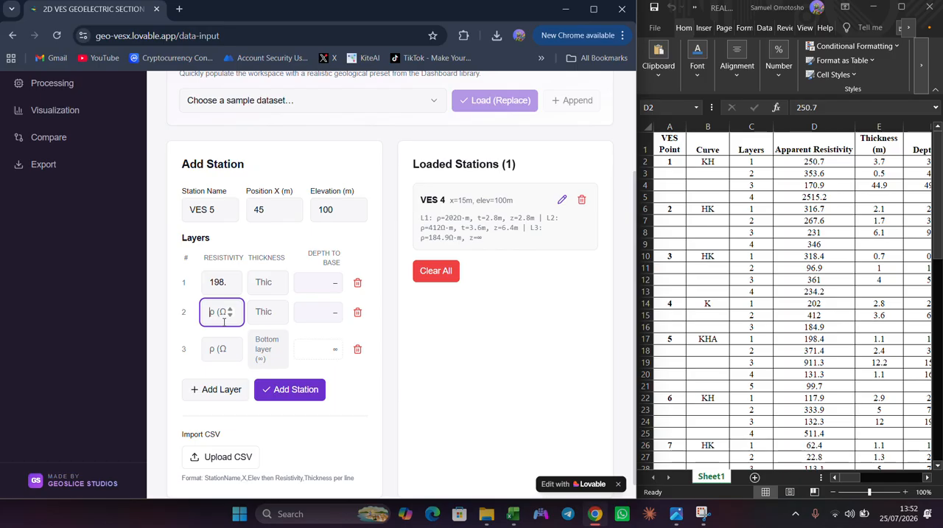
type("3")
type("71")
type(".4")
left_click(219, 339)
type("9")
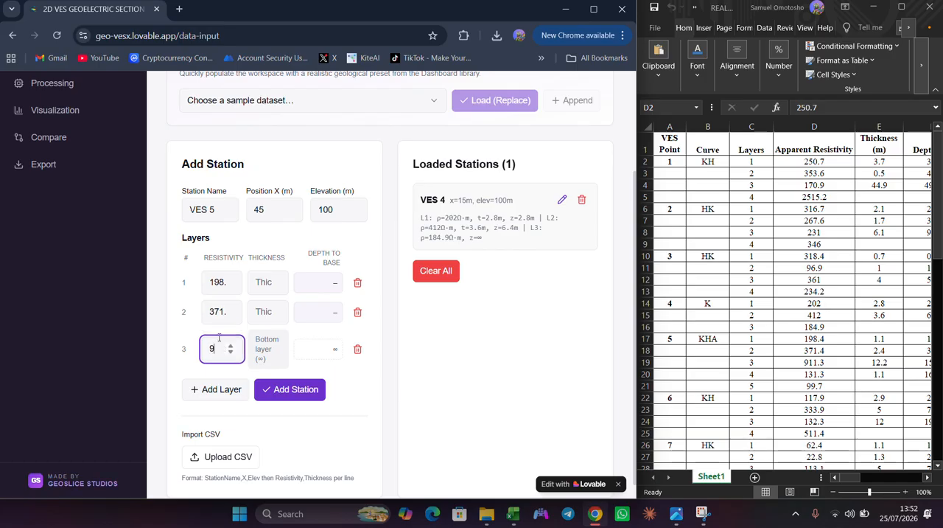
type("11.3")
- Add two more layers to VES 5 with resistivities of 131.3 and 99.7 Ω·m
left_click(218, 391)
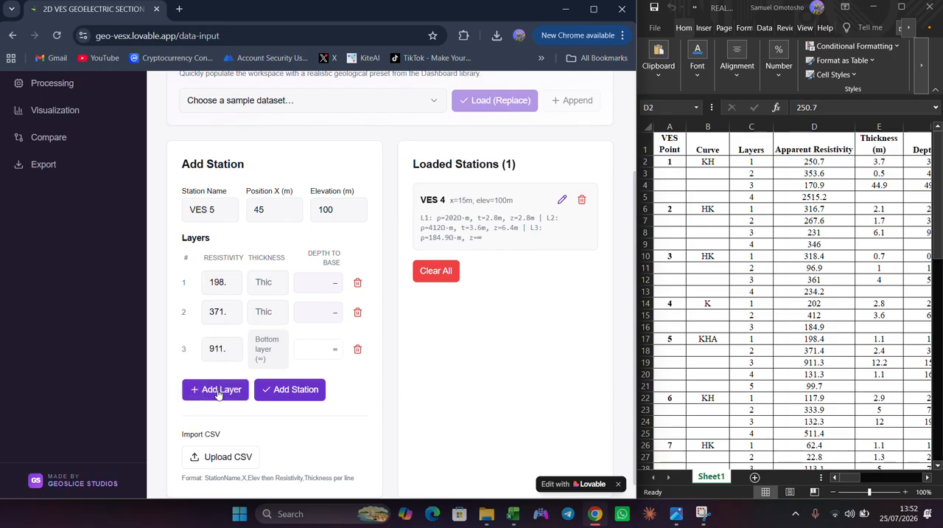
left_click(210, 420)
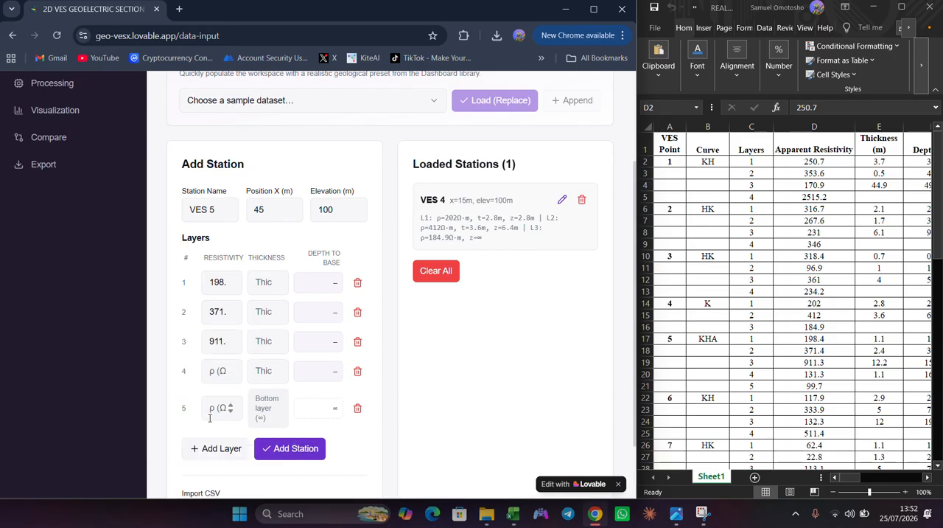
left_click(210, 371)
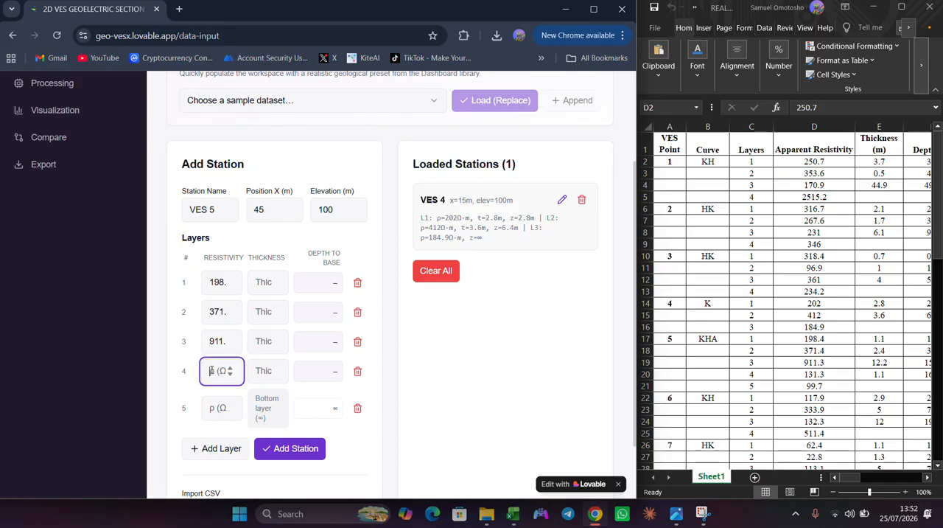
type("131")
type(".3")
left_click(218, 404)
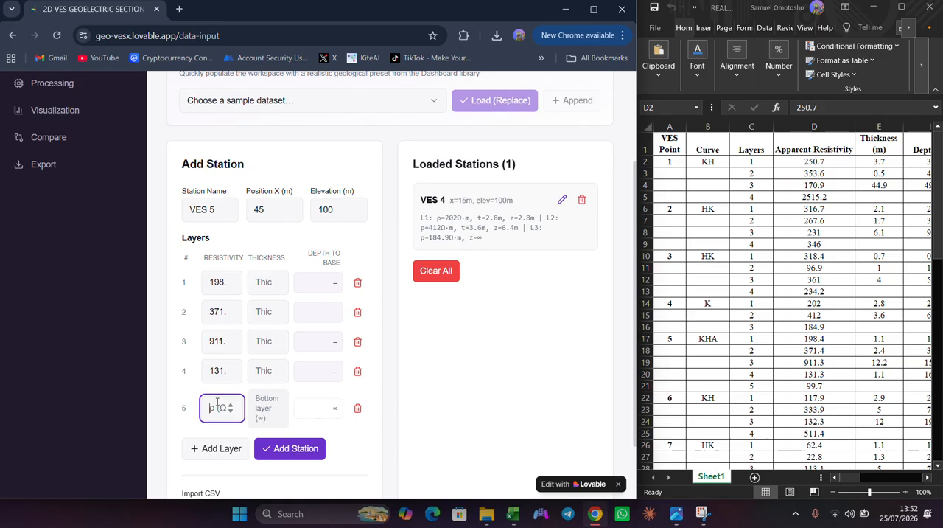
type("99.7")
- Open the thickness of VES 5's first layer for entry
left_click(264, 282)
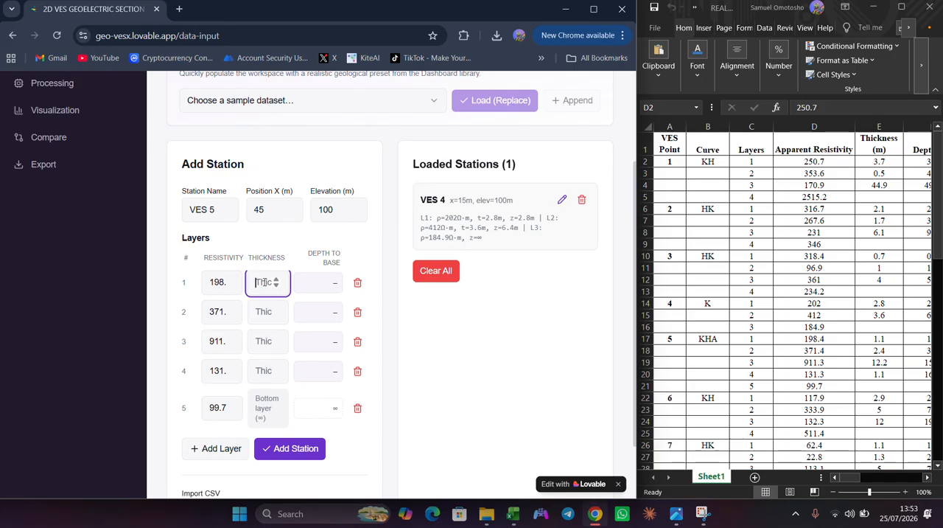
- Enter thicknesses of 1.1, 2.4, 12.2 and 1.1 m for VES 5's first four layers and add the station
type("1.1")
left_click(264, 303)
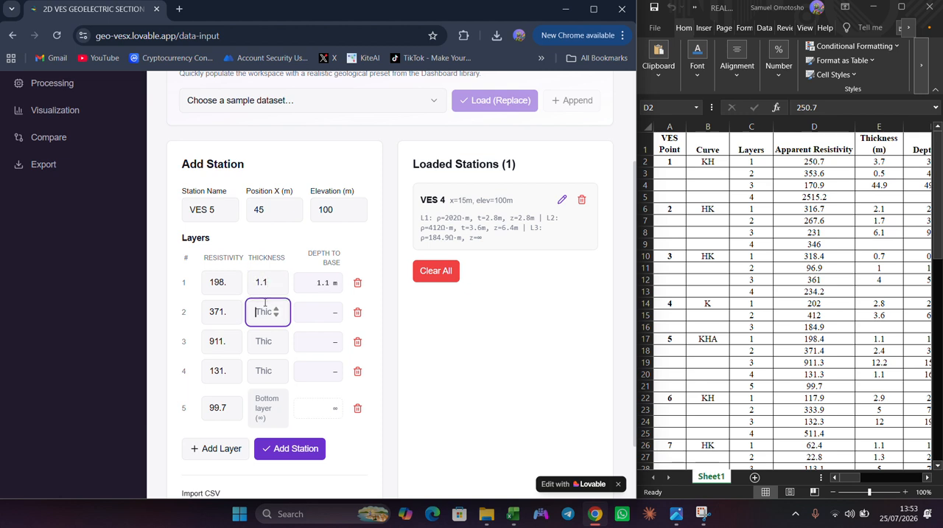
type("2.4")
left_click(263, 341)
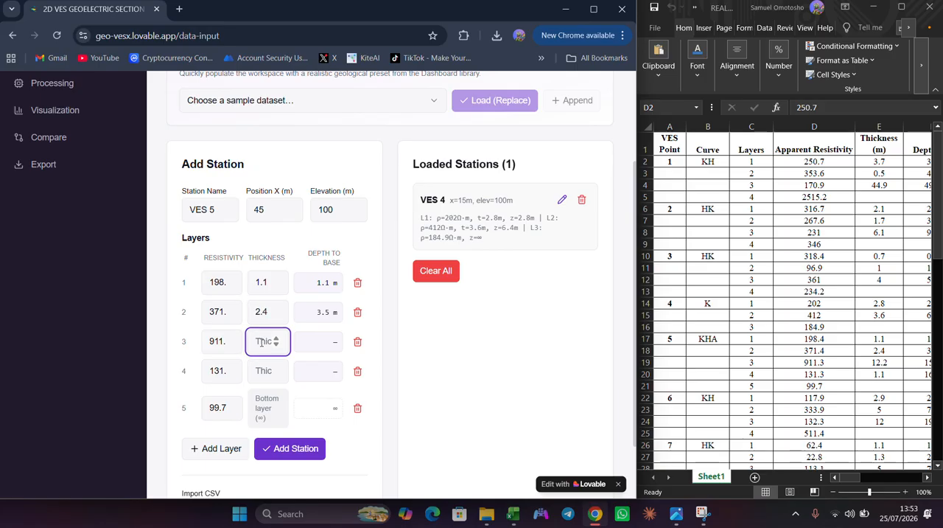
type("12.2")
left_click(266, 371)
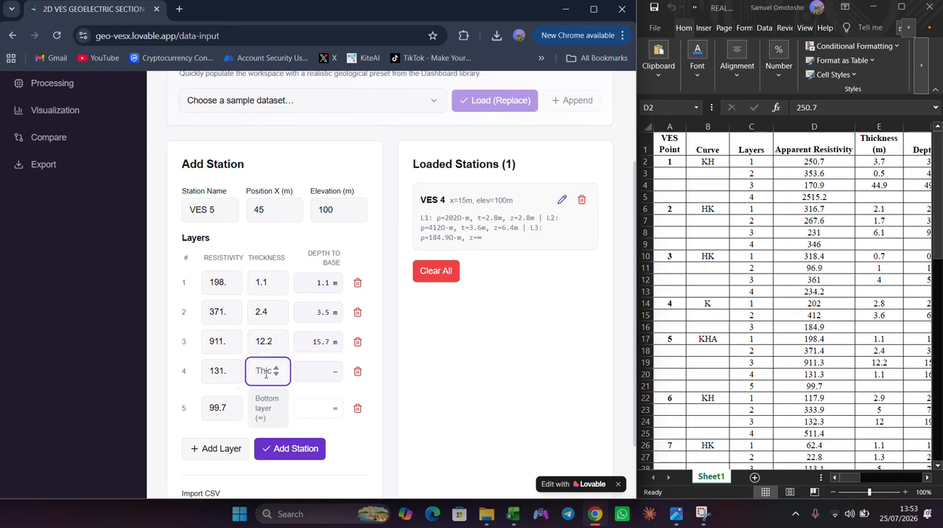
type("1.1")
left_click(297, 448)
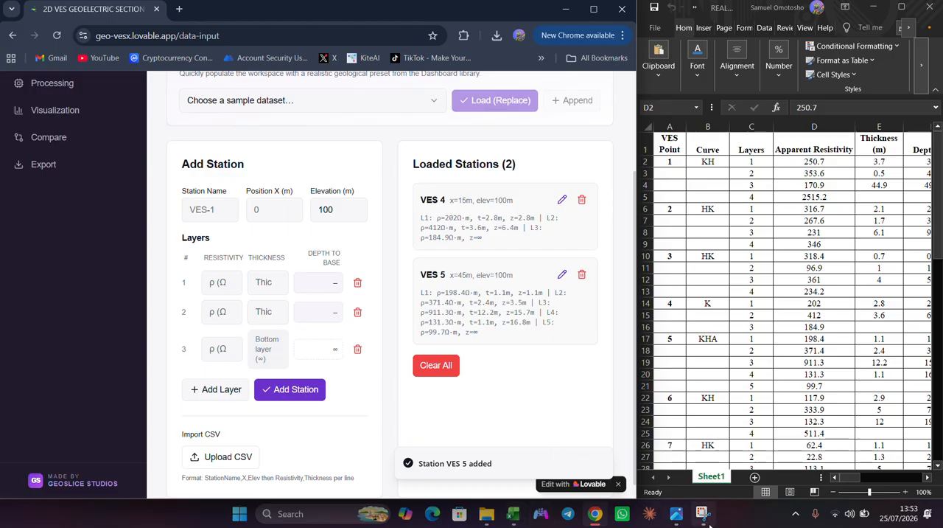
- Consult the marked VES base map in the image viewer, return to GeoVES, and name the next station VES 6 at X position 60 m
mouse_move(701, 521)
left_click(676, 522)
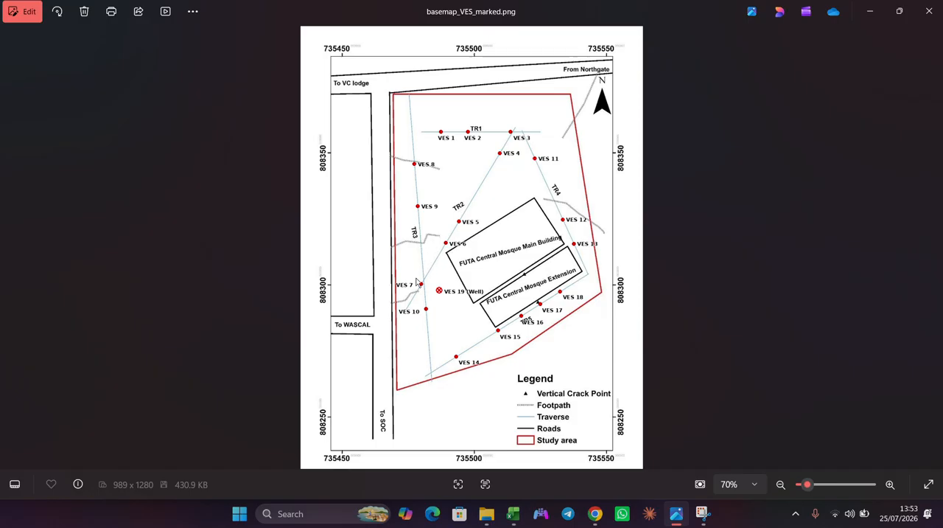
left_click(514, 513)
mouse_move(595, 514)
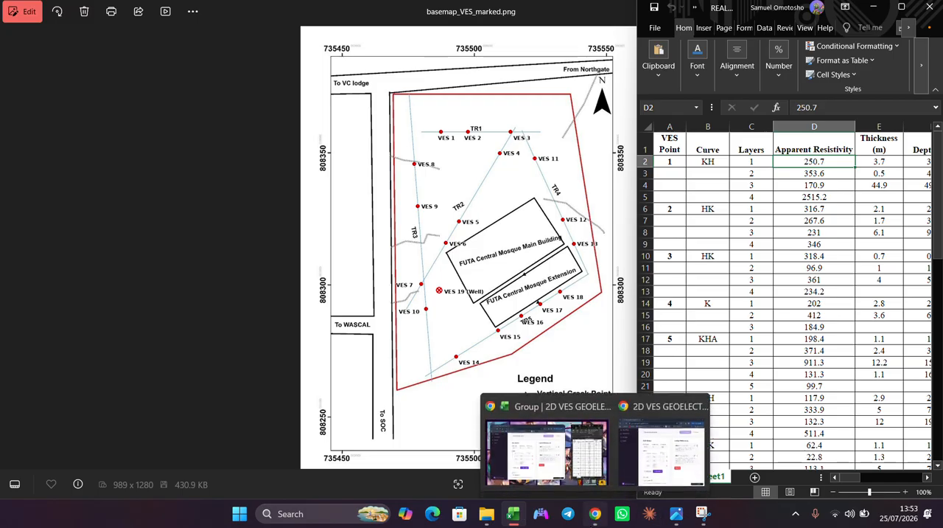
left_click(549, 451)
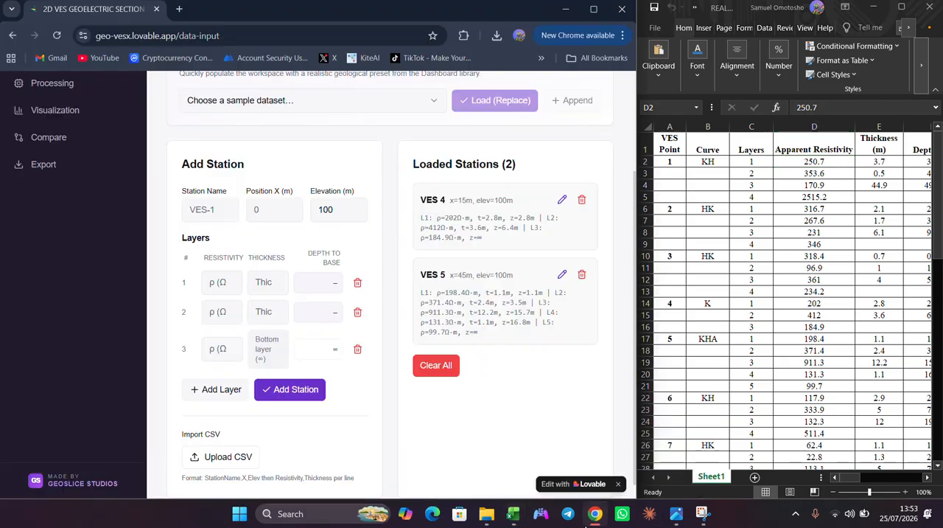
left_click(197, 211)
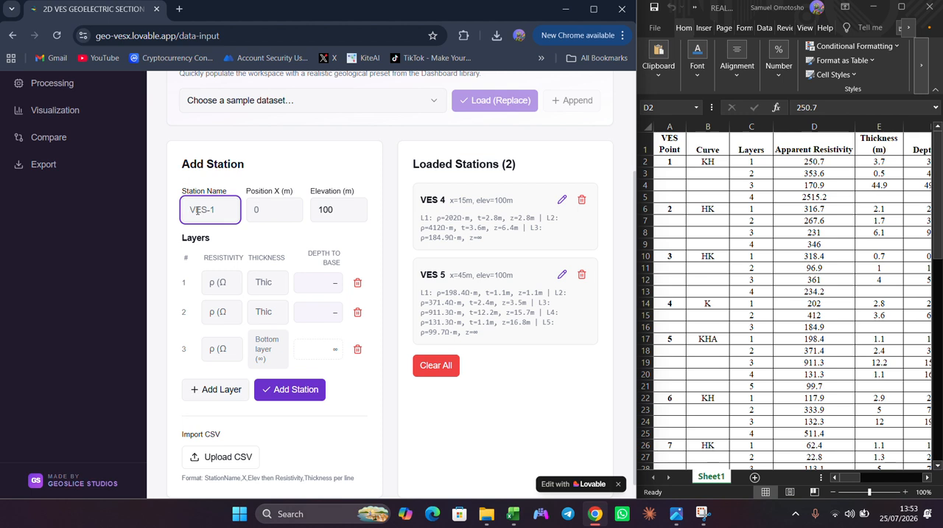
type("VES 6")
left_click(253, 210)
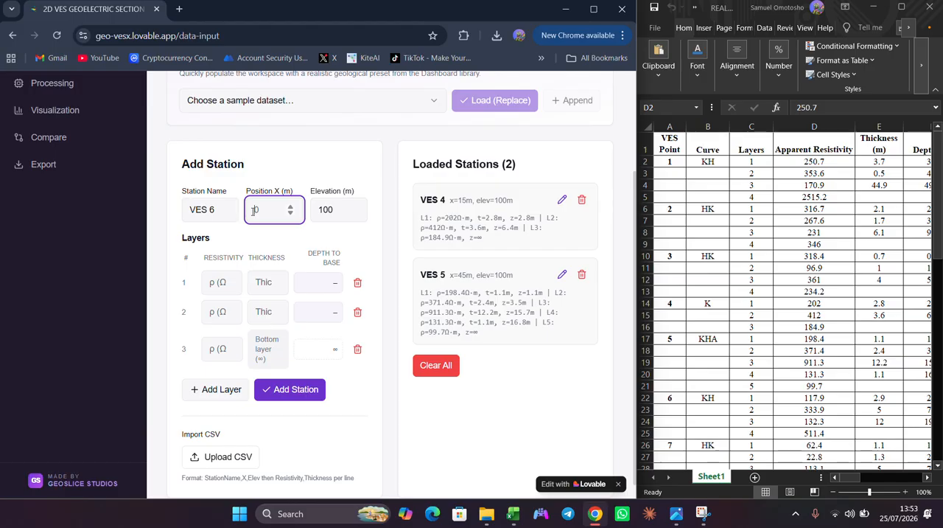
type("60")
- Add a fourth layer to VES 6 and enter resistivities of 117.9 and 333.9 Ω·m for its first two layers
left_click(224, 280)
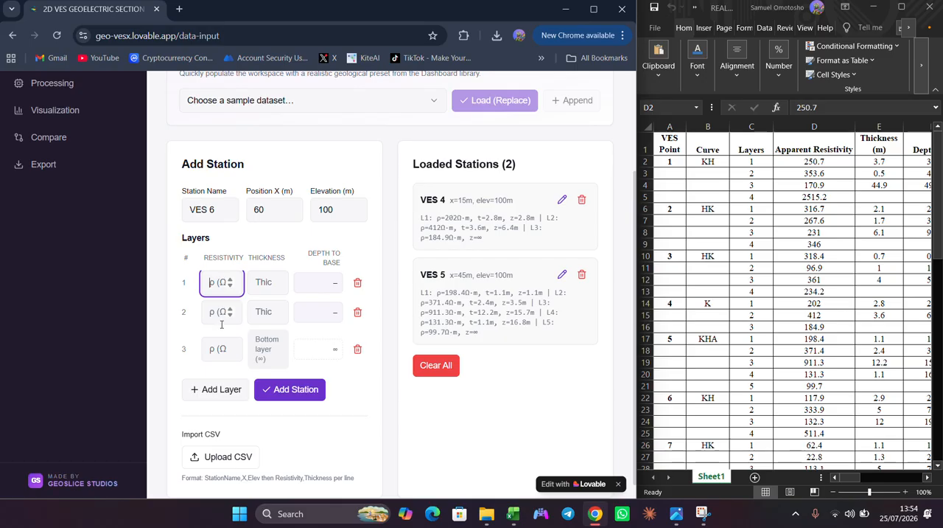
left_click(198, 397)
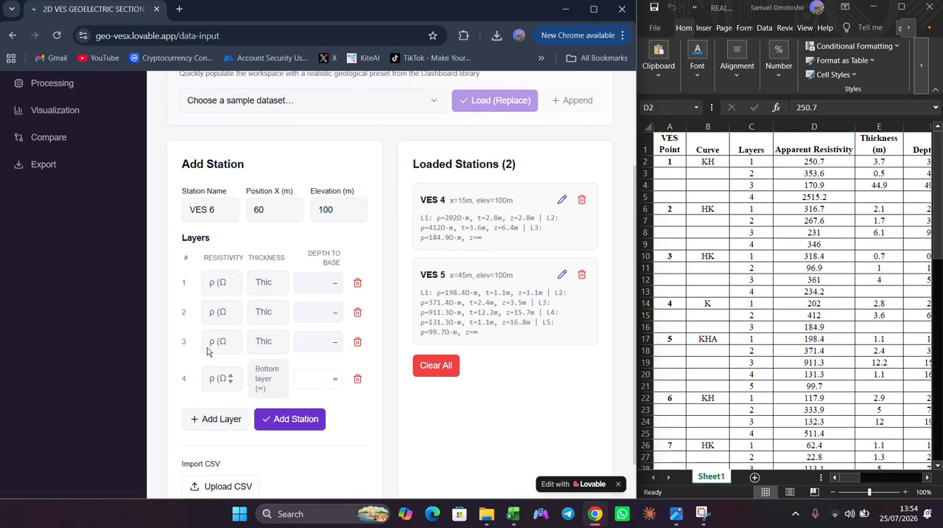
left_click(211, 282)
type("117")
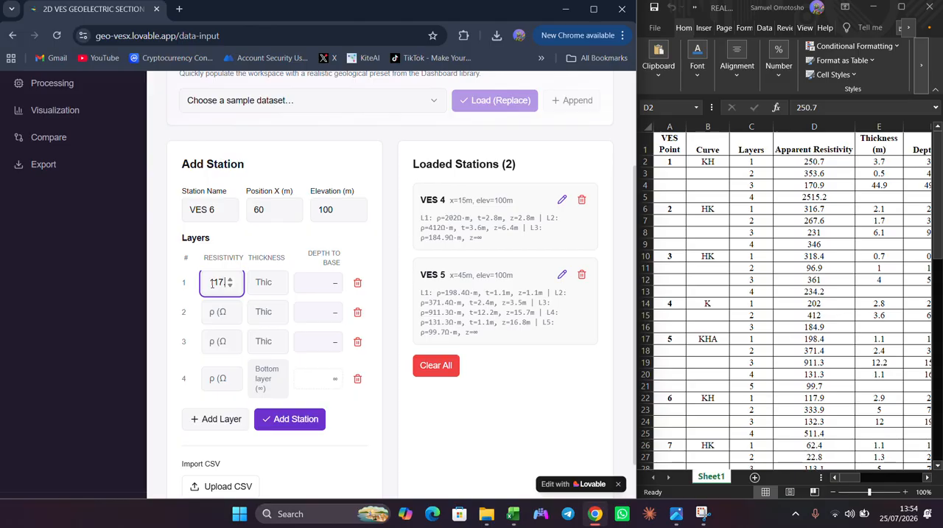
type(".2")
left_click(216, 315)
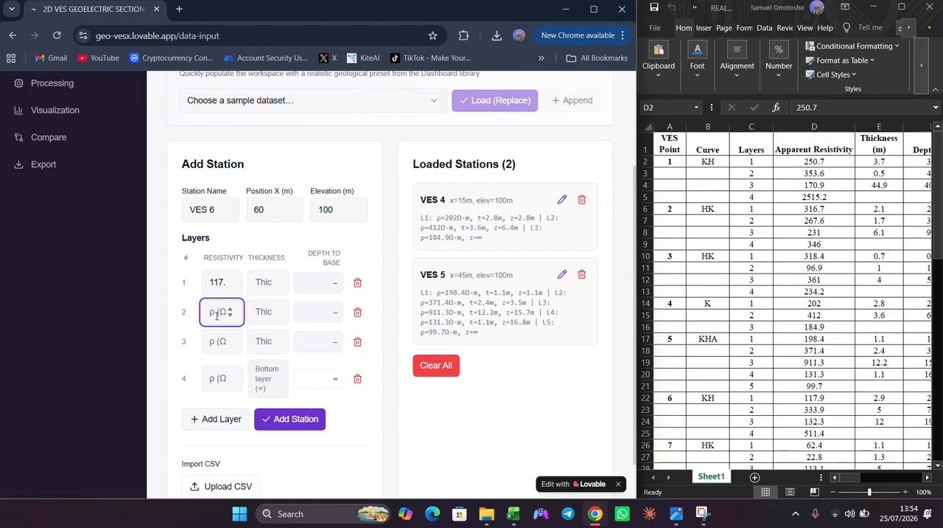
type("333")
type(".9")
- Enter resistivities of 132.3 and 511.4 Ω·m for VES 6's third and fourth layers
left_click(222, 339)
type("132")
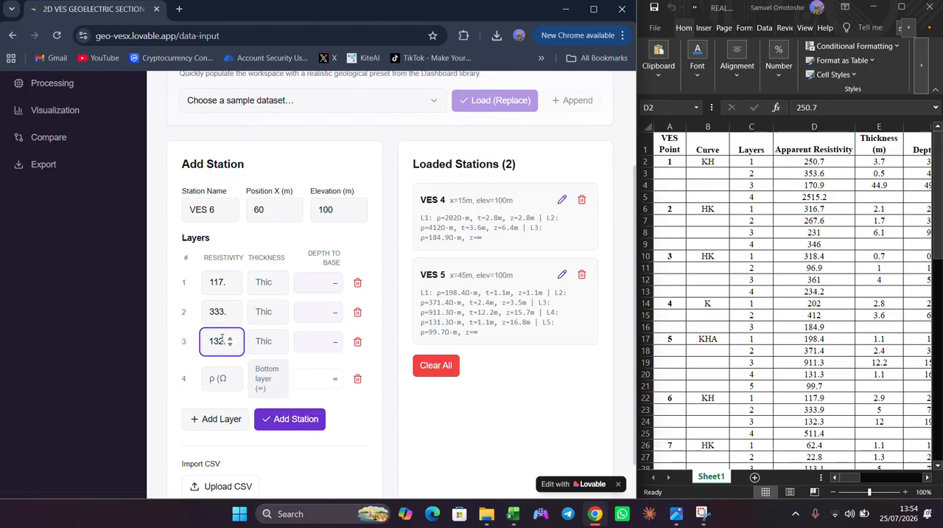
type(".3")
left_click(221, 380)
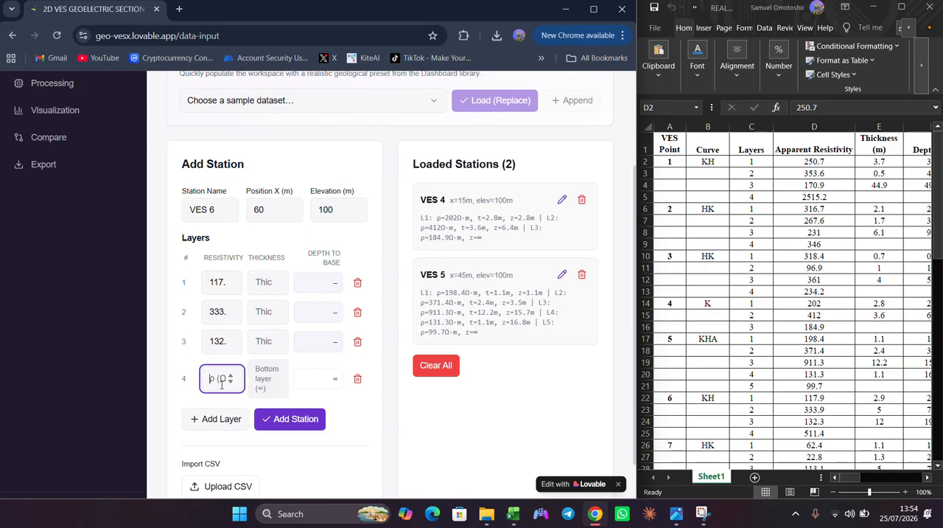
type("511")
type(".4")
- Enter thicknesses of 2.9, 5 and 12 m for VES 6's first three layers and add the station
left_click(255, 282)
type("2")
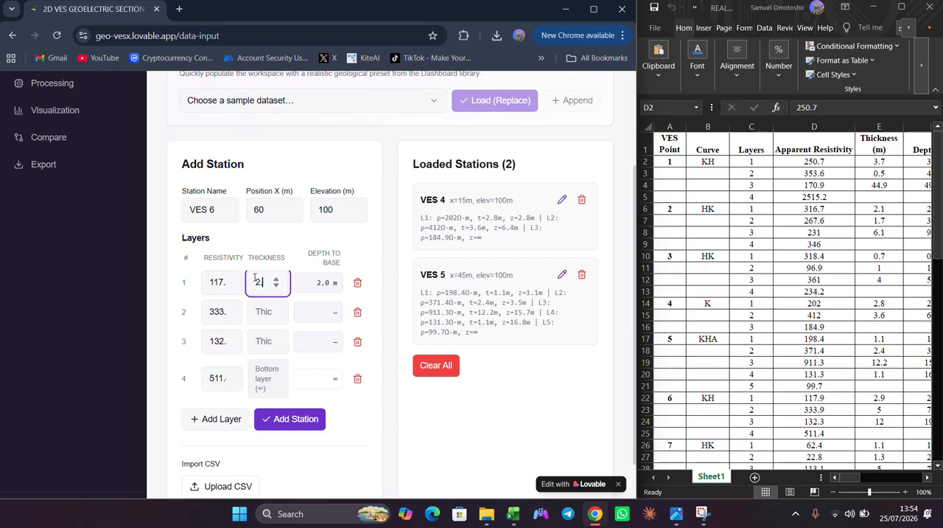
type(".9")
left_click(250, 307)
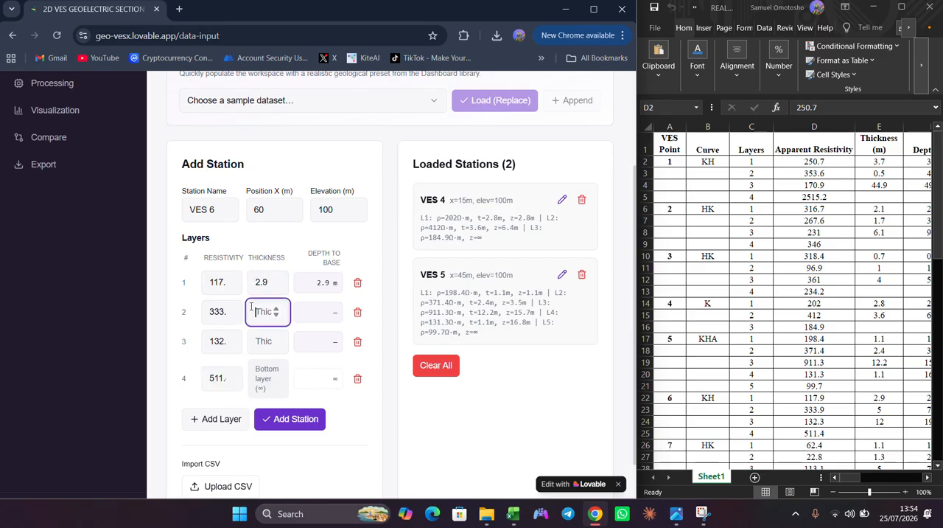
type("5")
left_click(268, 340)
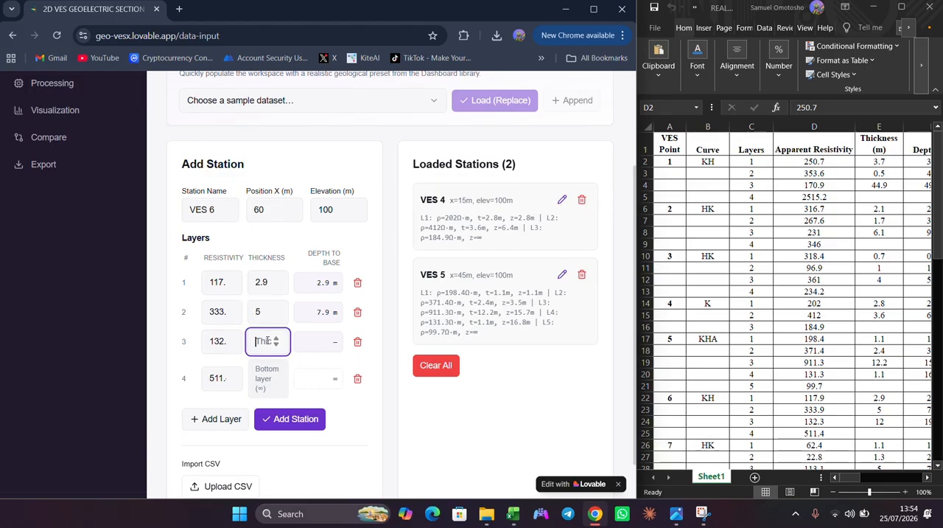
type("12")
left_click(278, 420)
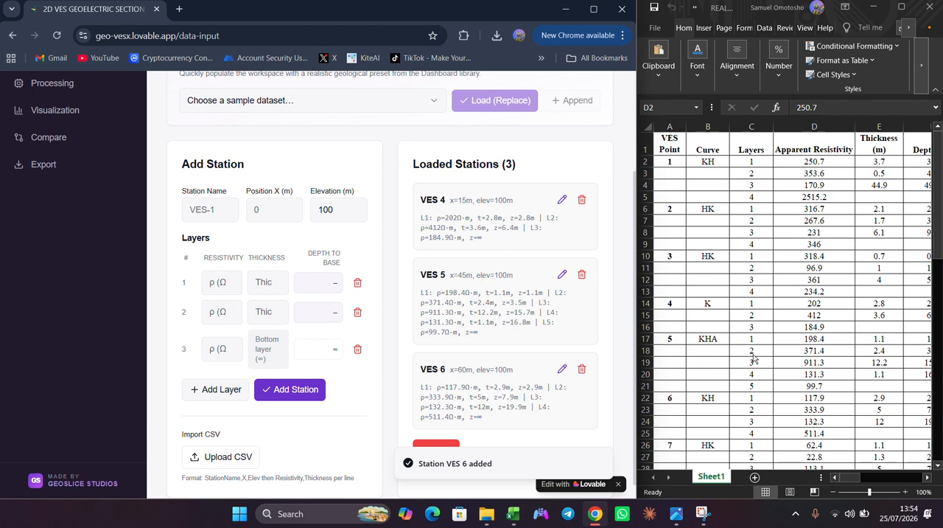
- Name the next station VES 7 and set its X position to 90 m
scroll(753, 359, "down", 1)
scroll(753, 359, "down", 1)
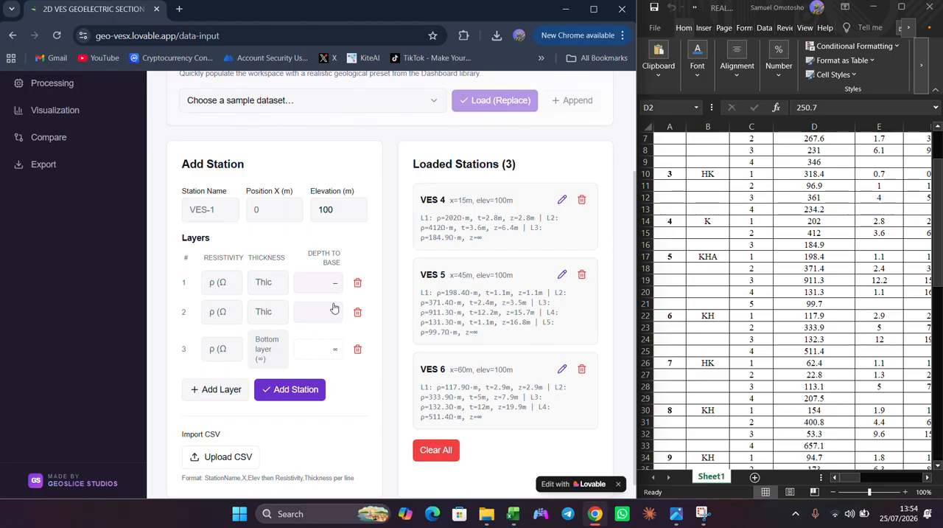
left_click(210, 199)
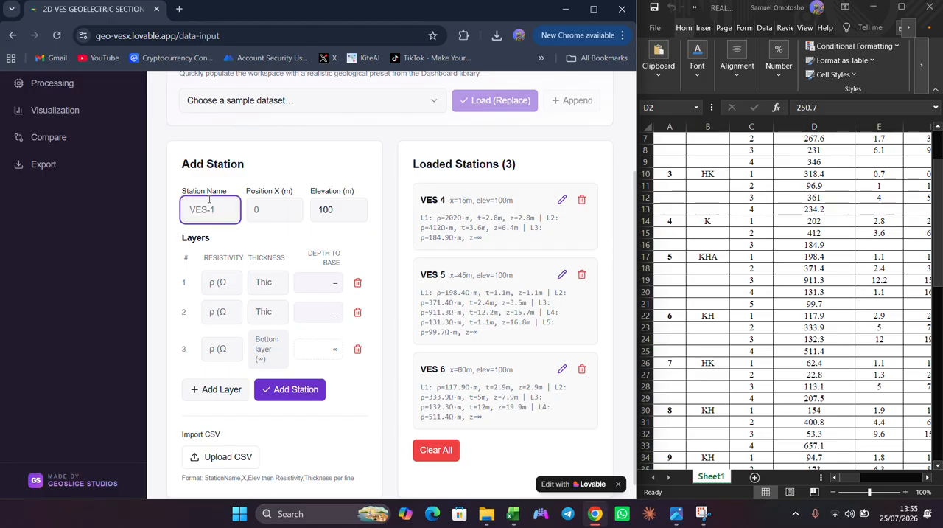
type("VES 7")
left_click(255, 204)
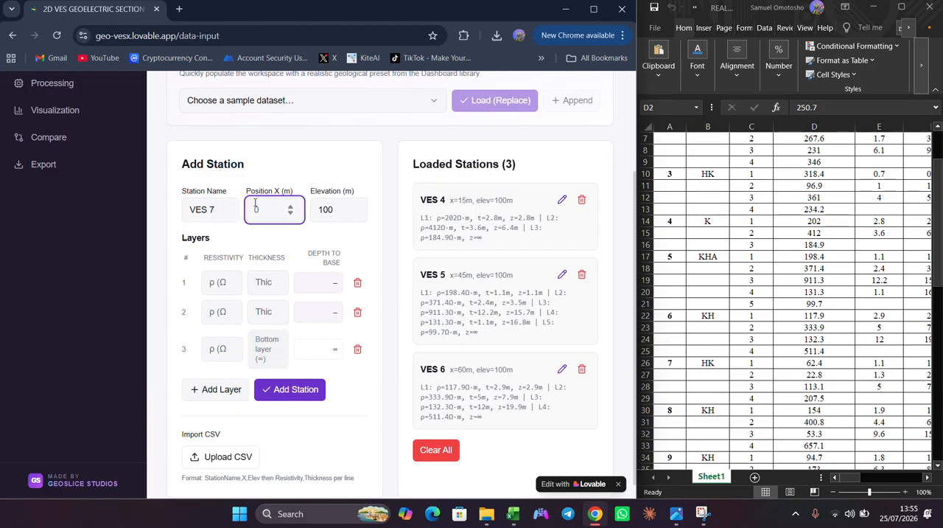
type("90")
- Add a fourth layer to VES 7 and enter resistivities of 62.4 and 22.8 Ω·m for its first two layers
left_click(209, 282)
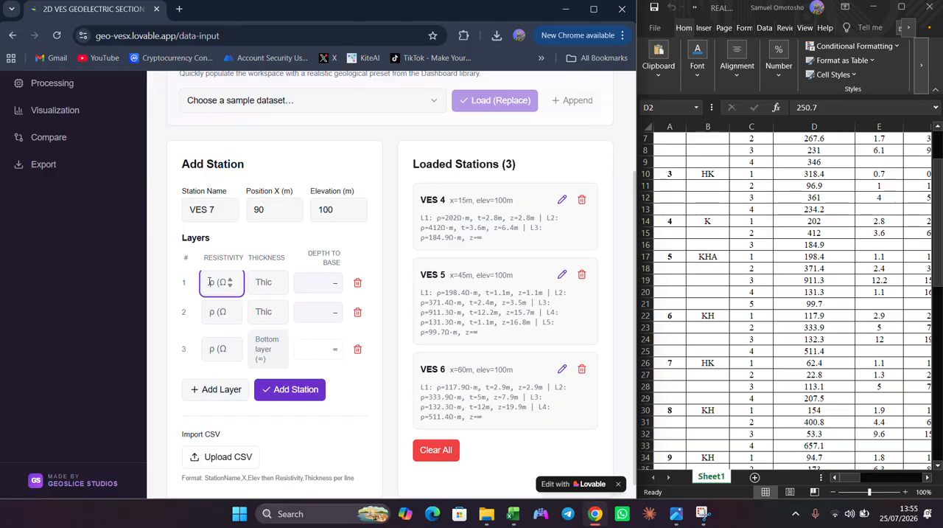
left_click(210, 389)
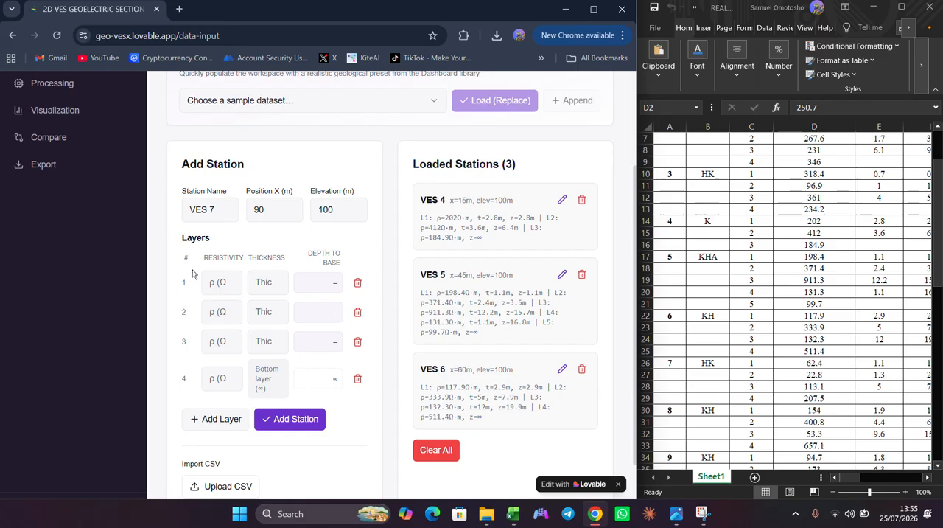
left_click(215, 278)
type("62")
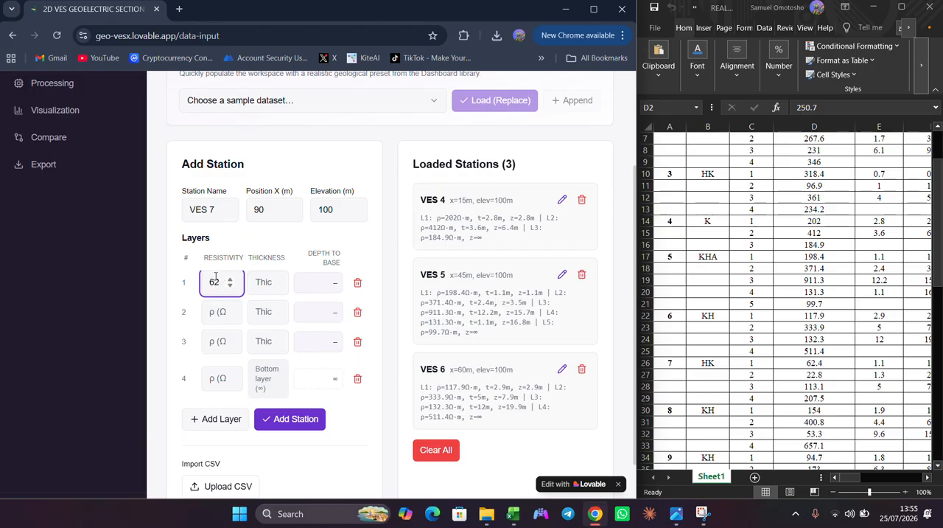
type(".4")
left_click(213, 309)
type("22")
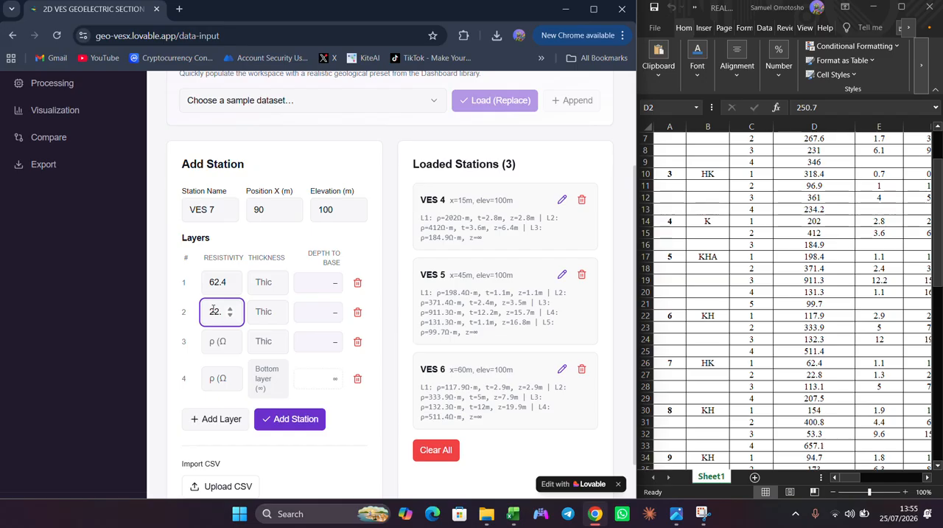
type(".8")
- Enter resistivities of 113.1 and 207.5 Ω·m for VES 7's third and fourth layers
left_click(212, 341)
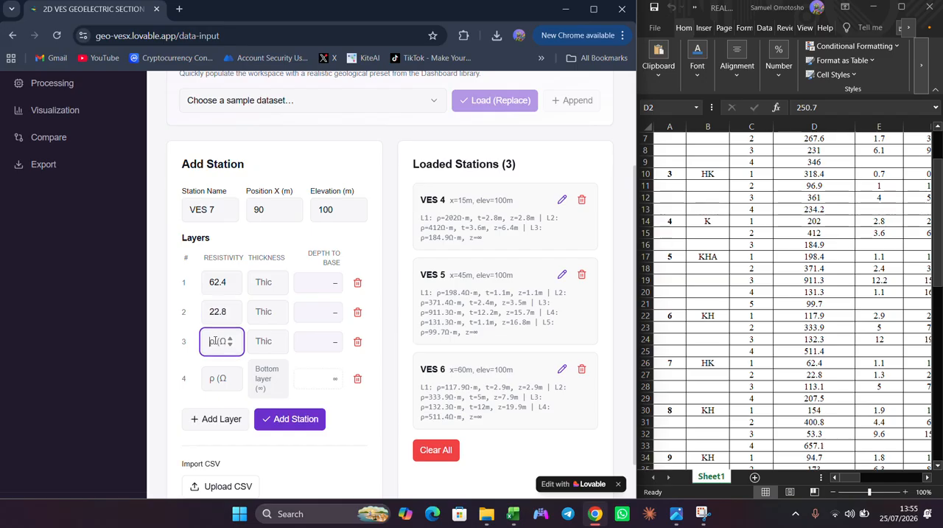
type("113")
type(".1")
left_click(216, 376)
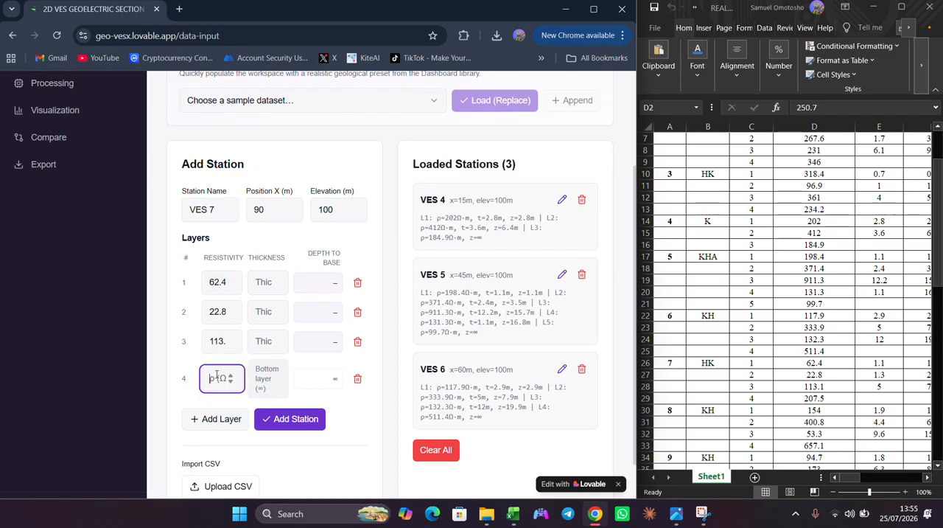
type("2")
type("07")
type(".5")
- Enter thicknesses of 1.1, 1.3 and 5 m for VES 7's first three layers and add the station
left_click(255, 281)
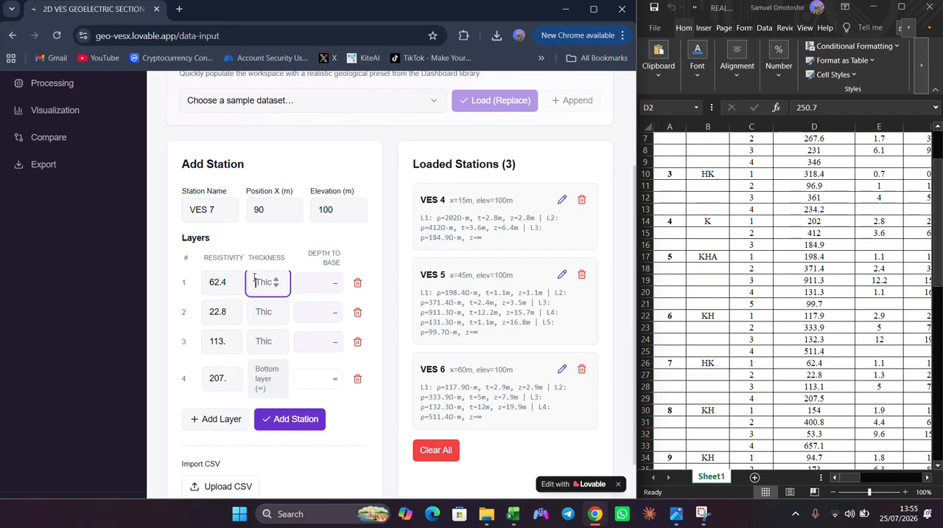
type("1.1")
left_click(258, 304)
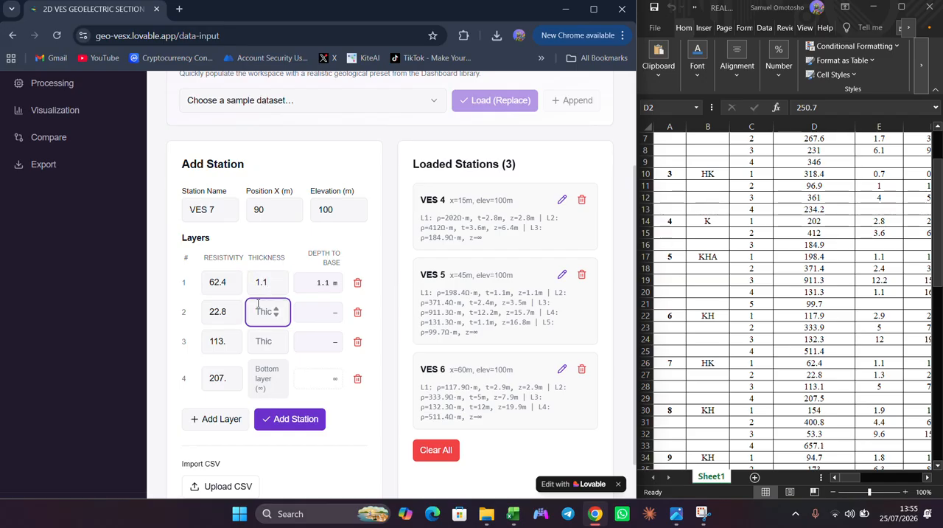
type("1.3")
left_click(264, 333)
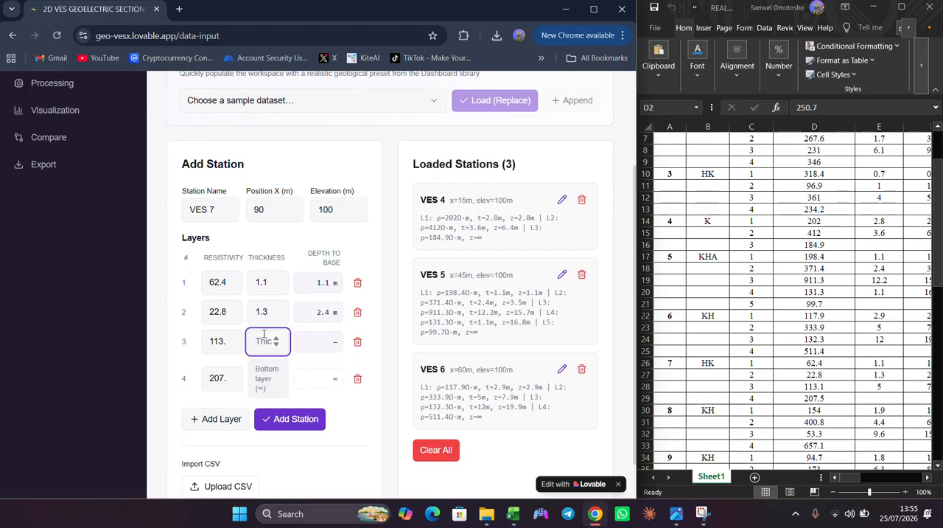
type("5")
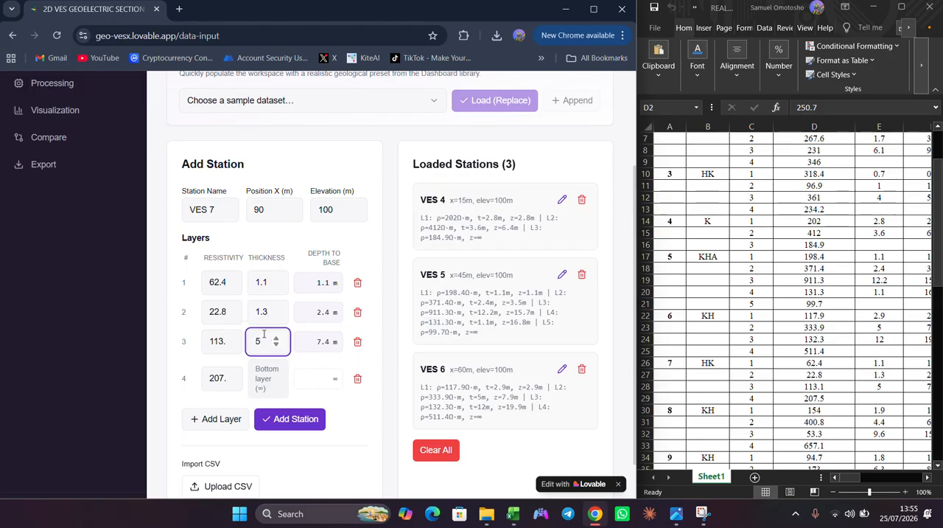
left_click(289, 420)
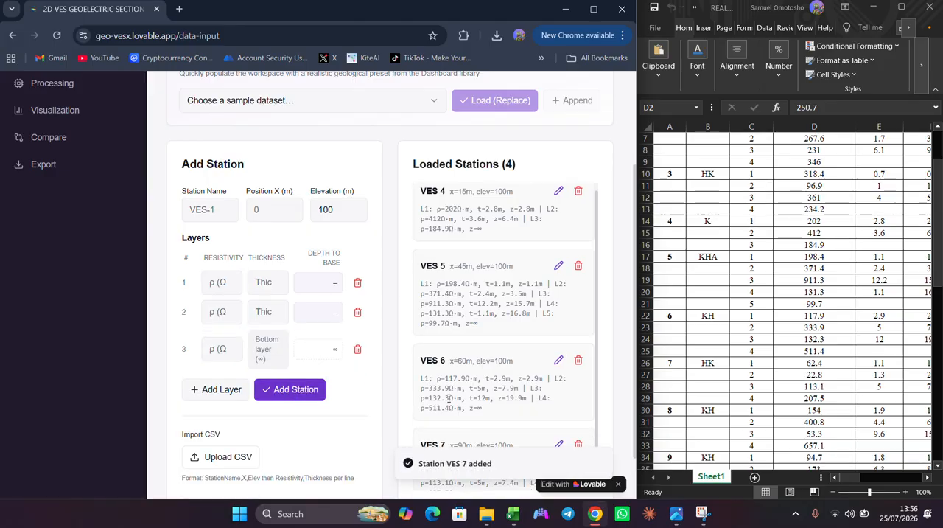
scroll(448, 398, "down", 1)
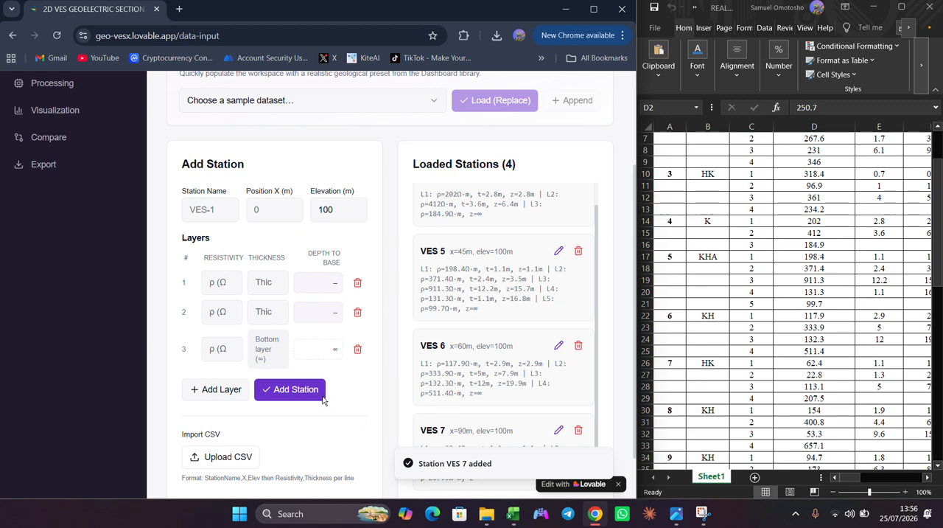
- Generate the 2D section with Gauss-Newton (Smoothness LSQ) interpolation and hide the geoelectric layers on the plot
scroll(80, 258, "up", 2)
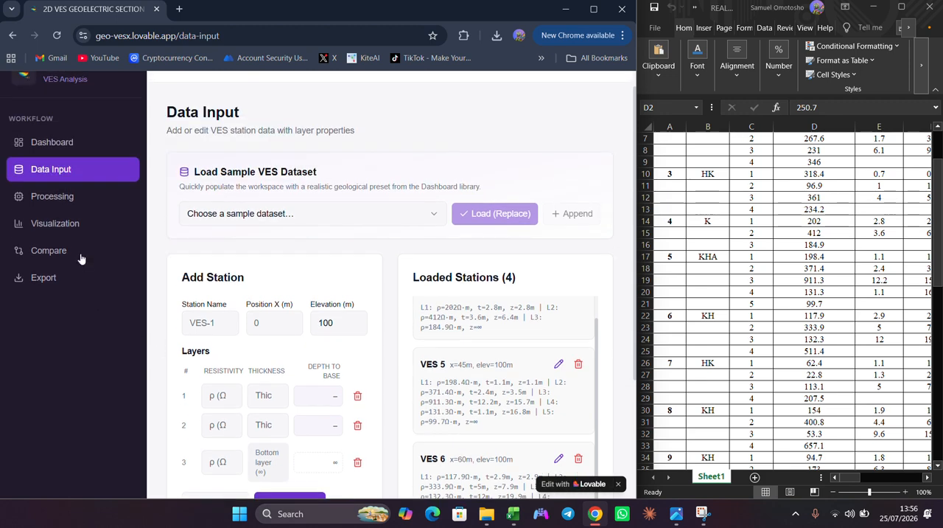
left_click(58, 200)
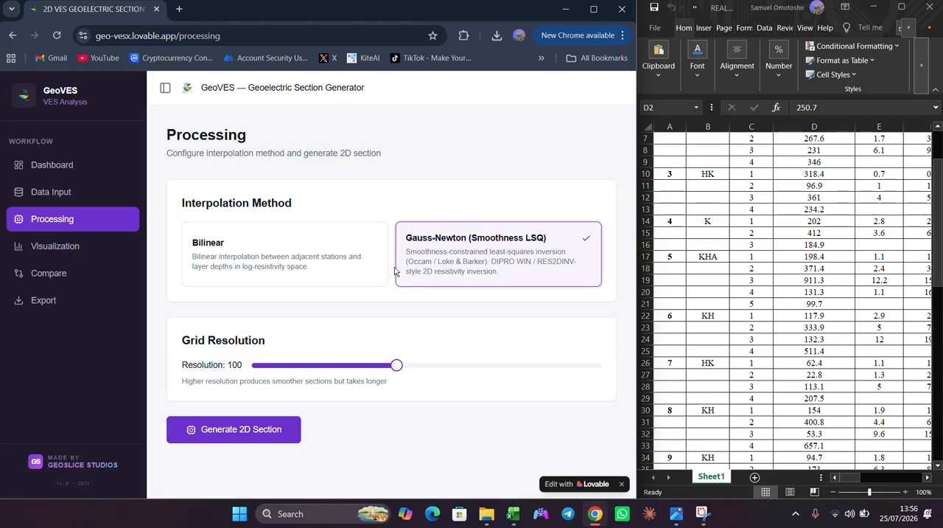
left_click(241, 426)
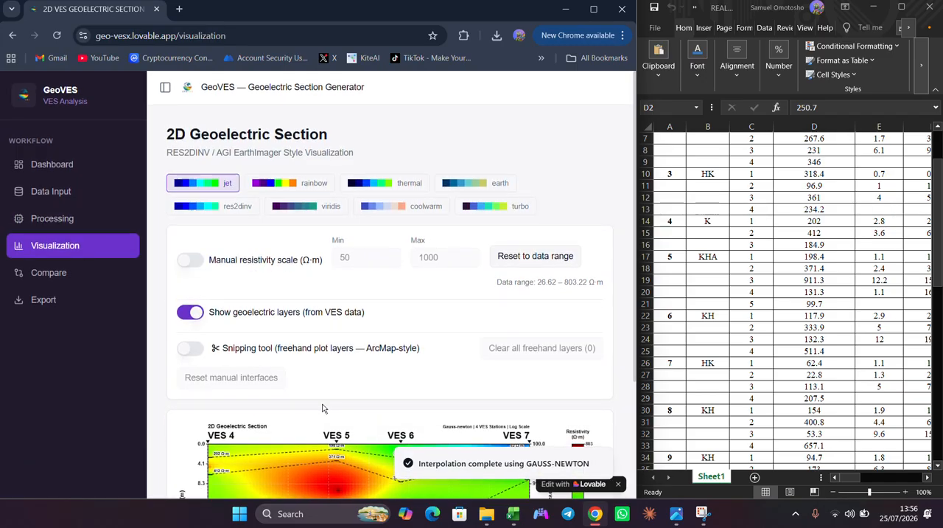
left_click(188, 312)
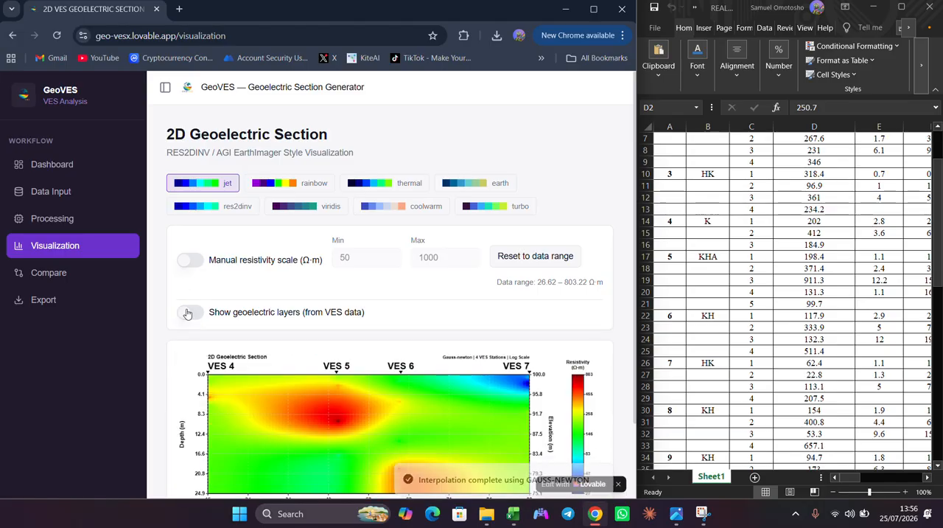
scroll(263, 345, "down", 2)
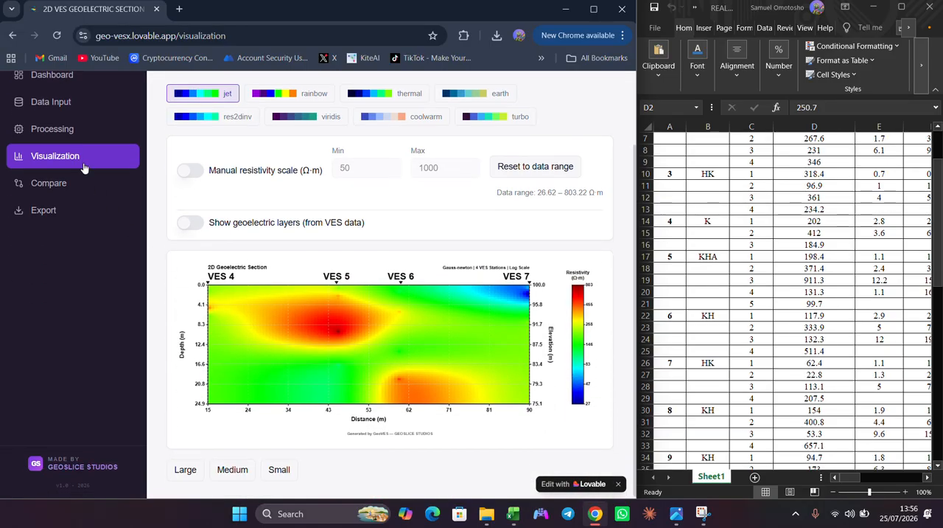
- Regenerate the 2D section with Bilinear interpolation and view the plot
left_click(68, 129)
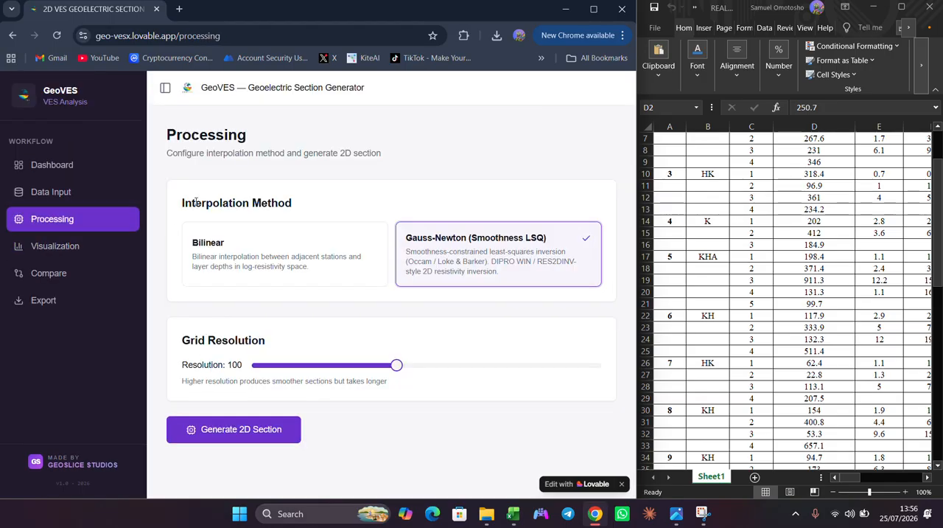
left_click(233, 261)
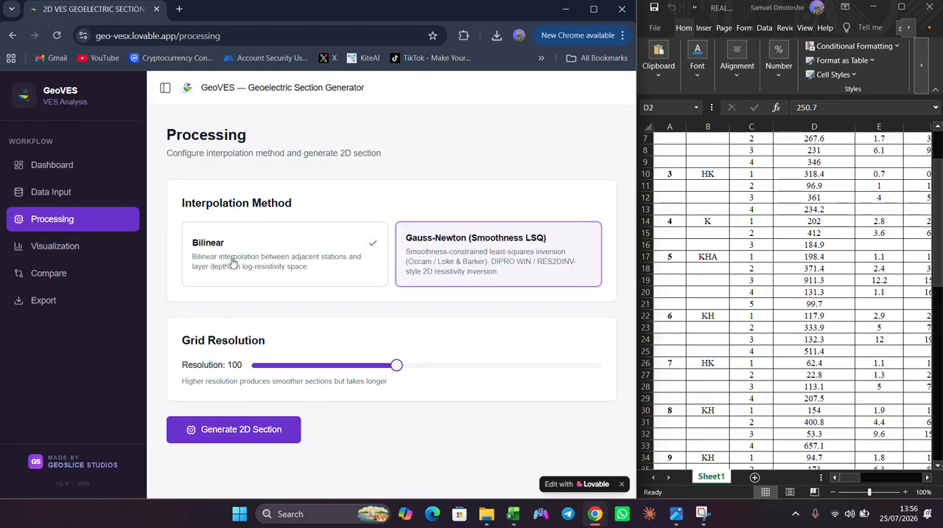
left_click(190, 440)
scroll(277, 410, "down", 2)
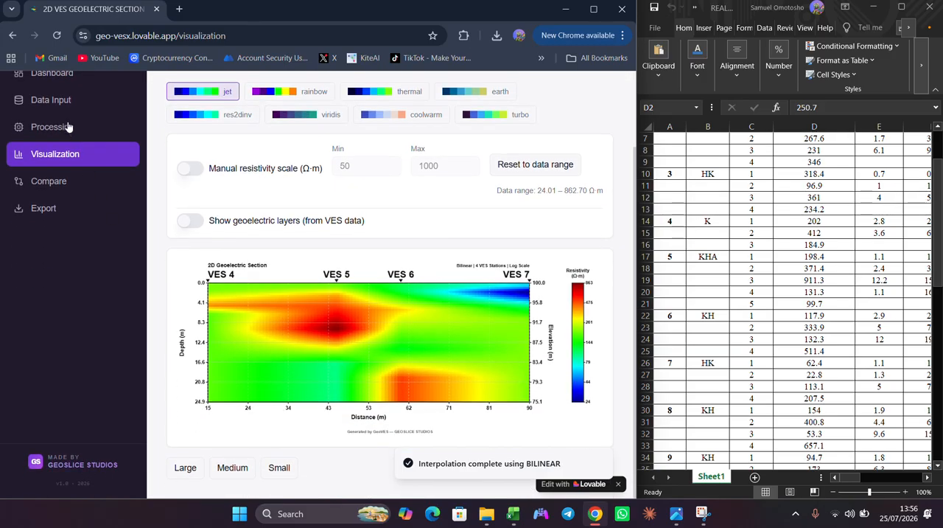
- Regenerate the 2D section with Gauss-Newton (Smoothness LSQ) interpolation and show the geoelectric layers from the VES data
left_click(67, 127)
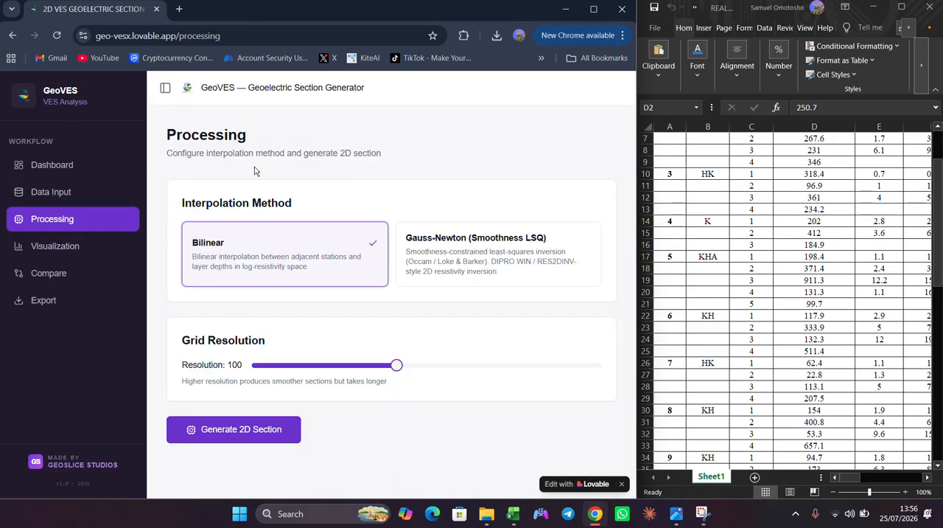
left_click(435, 253)
left_click(194, 426)
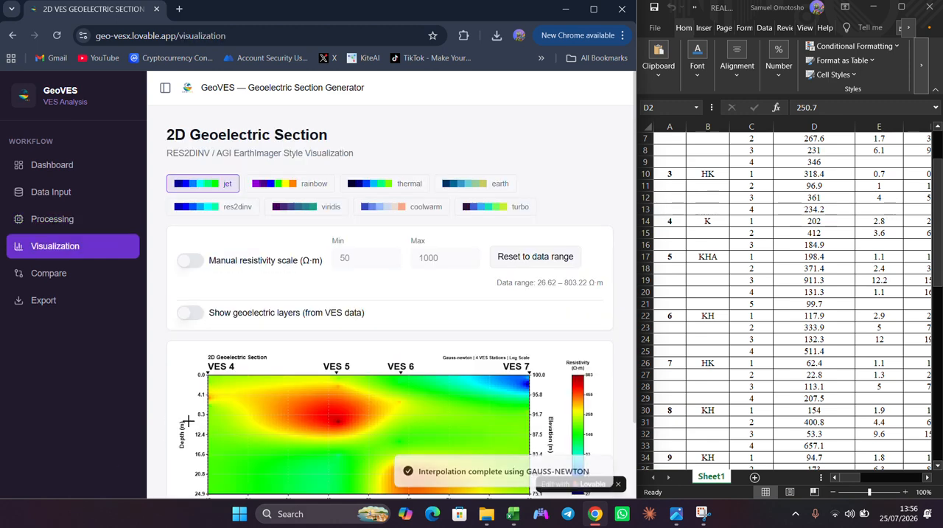
left_click(190, 312)
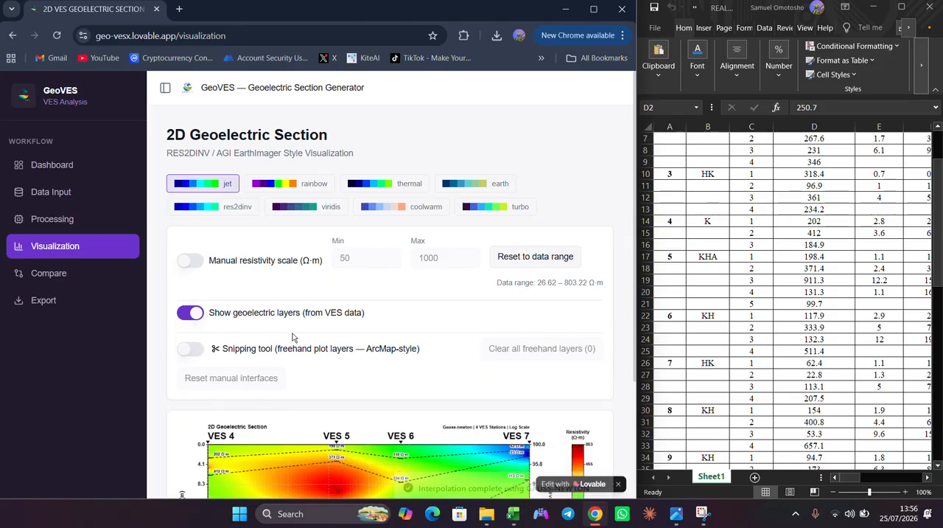
- Enable the snipping tool and plot a freehand layer through VES 4's 202, VES 5's 371, VES 6's 118 and VES 7's 23 Ω·m markers
scroll(292, 337, "down", 2)
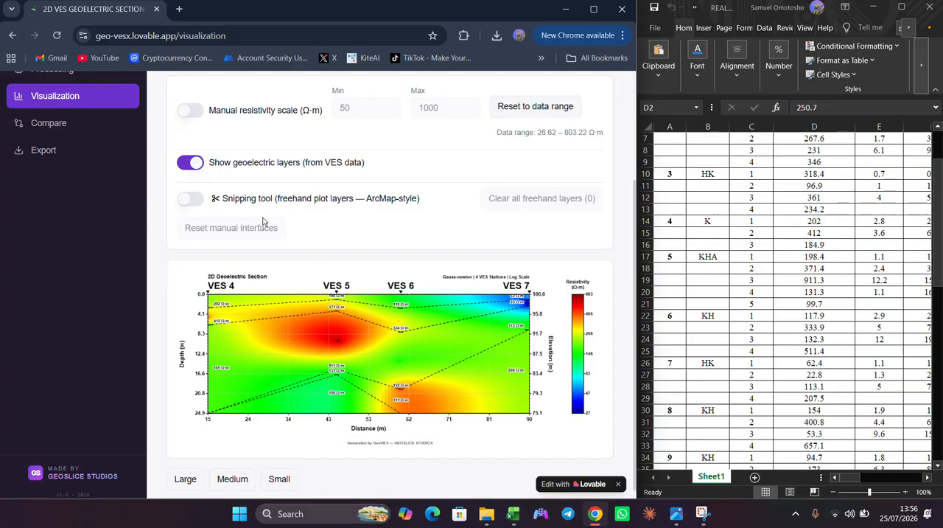
left_click(191, 198)
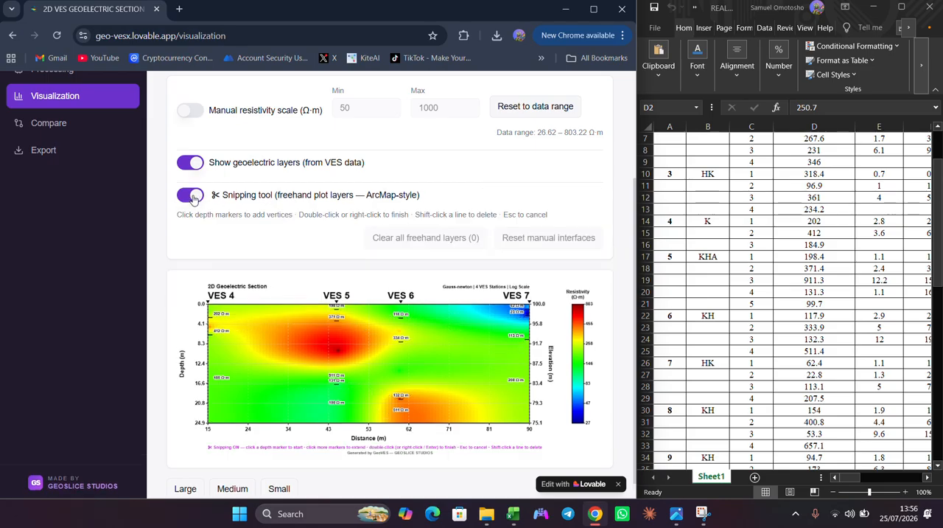
left_click(208, 317)
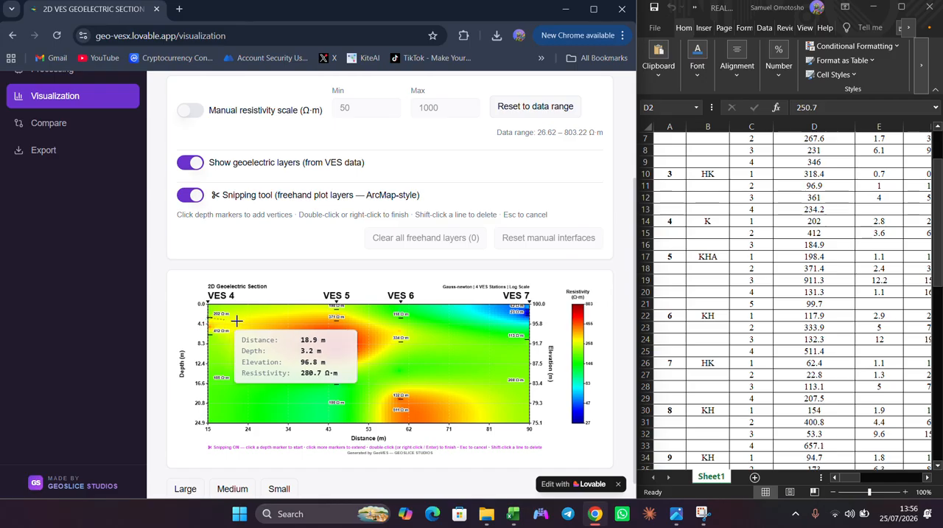
left_click(336, 319)
left_click(400, 315)
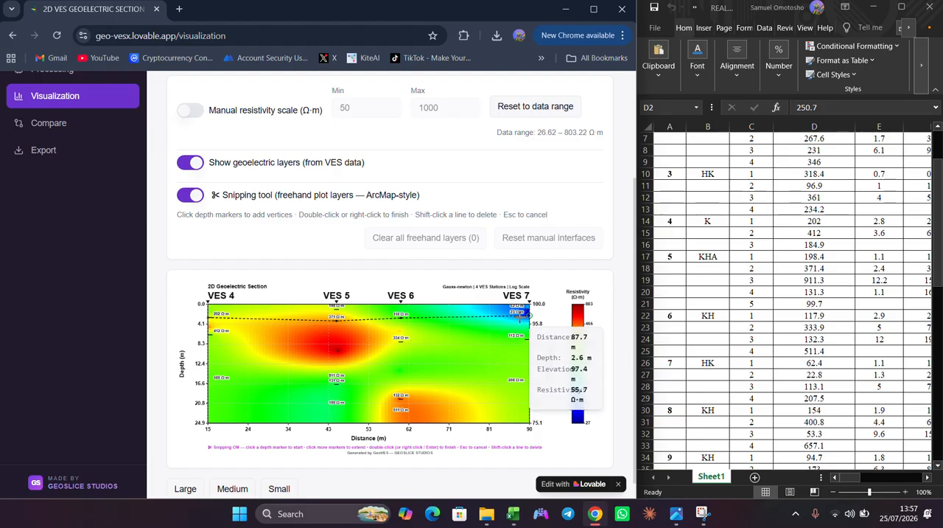
double_click(529, 314)
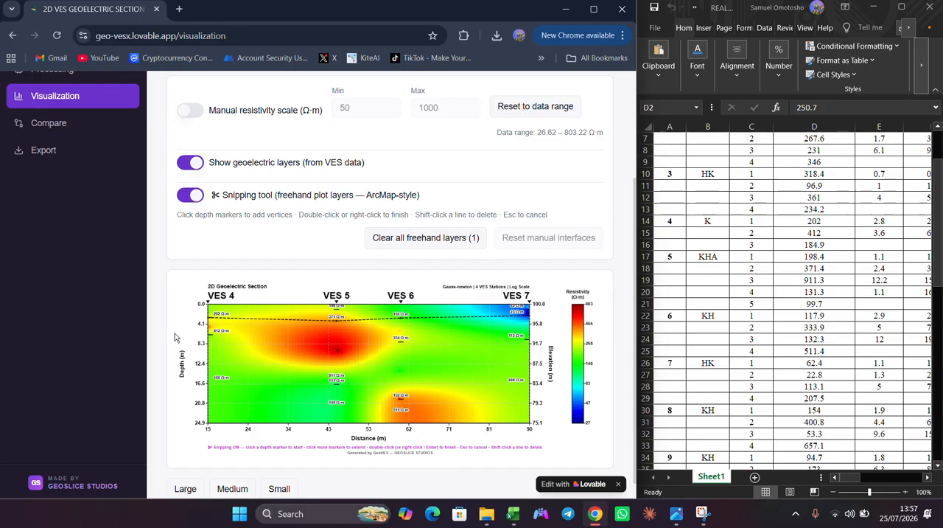
- Plot a deeper freehand layer through VES 4's 412, VES 5's 131, VES 6's 334 and VES 7's 113 Ω·m markers
left_click(209, 329)
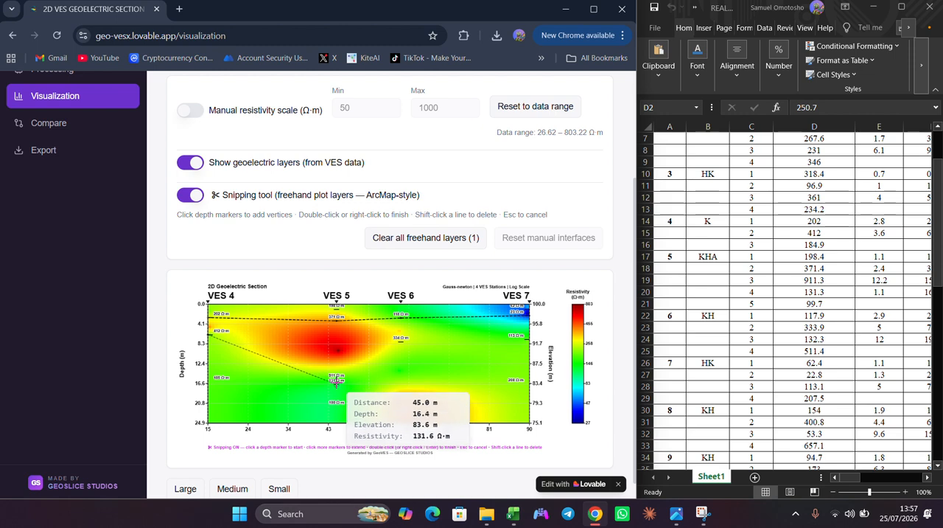
left_click(336, 382)
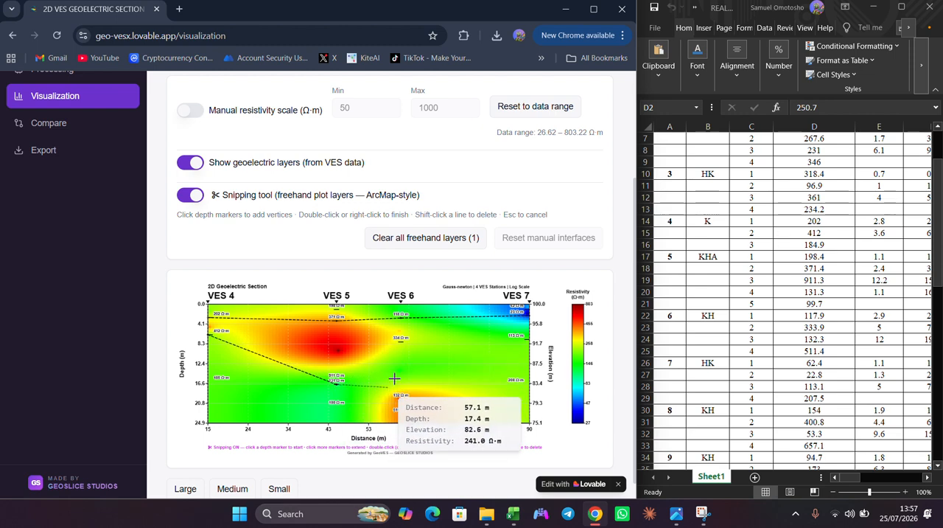
left_click(406, 338)
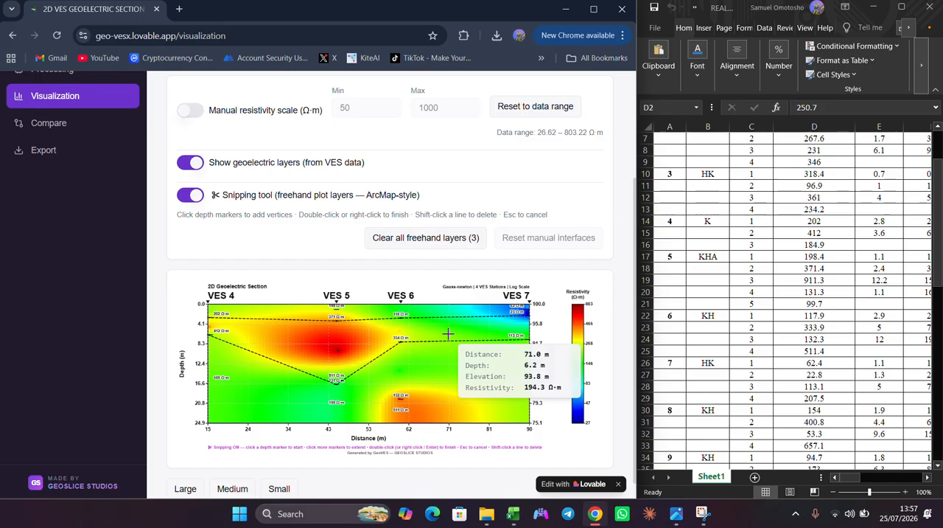
- Try the Large, Medium and Small plot sizes and display the section at Large size in a maximized browser window
scroll(448, 334, "up", 1)
scroll(448, 334, "down", 1)
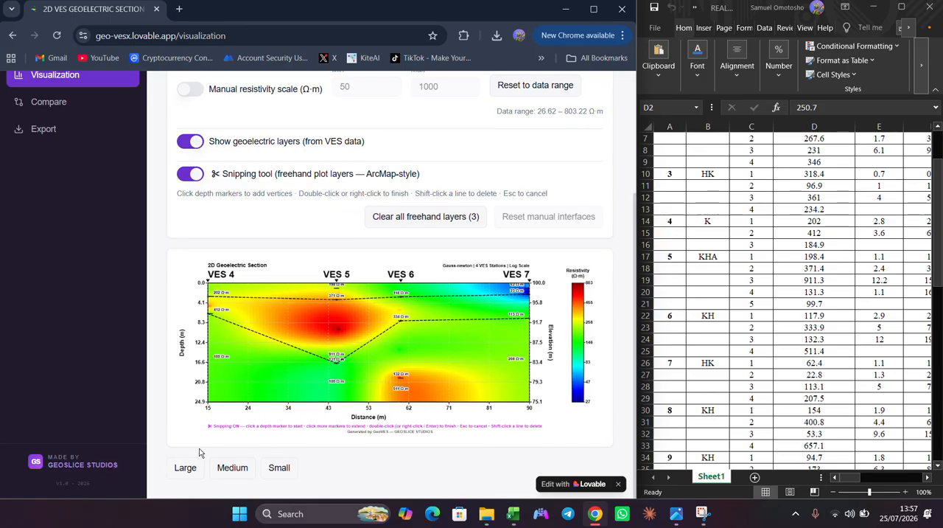
left_click(186, 467)
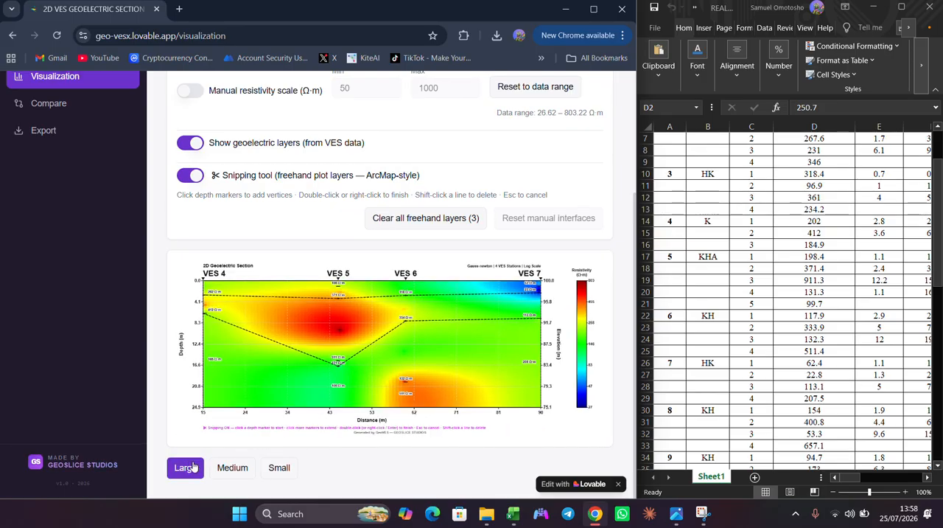
left_click(231, 467)
left_click(277, 467)
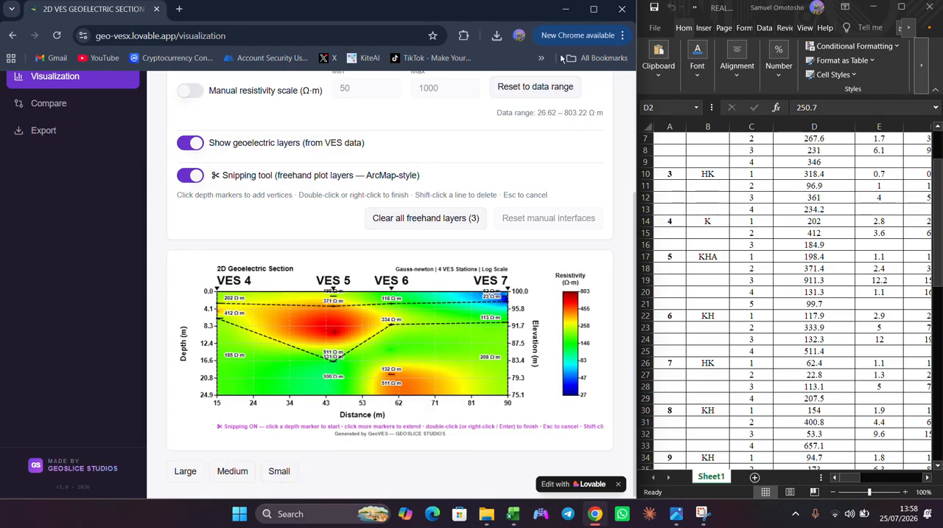
left_click(594, 9)
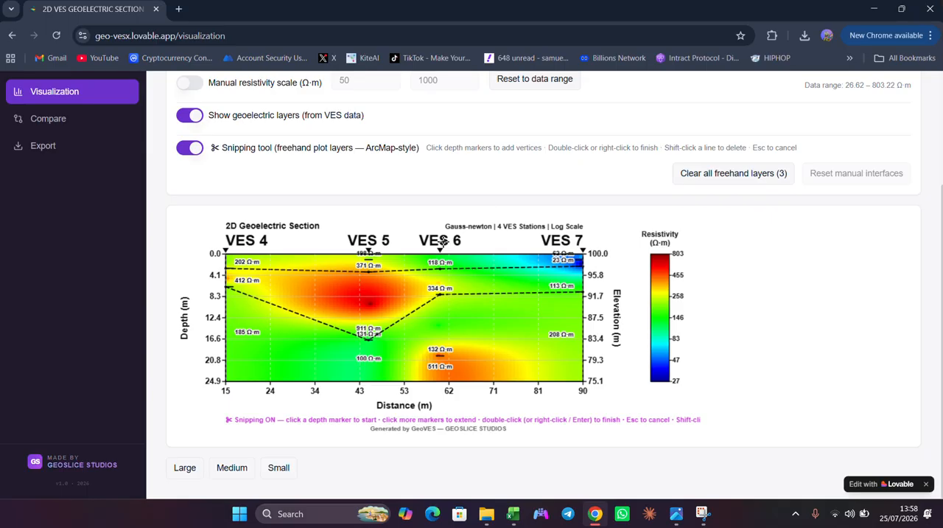
left_click(197, 469)
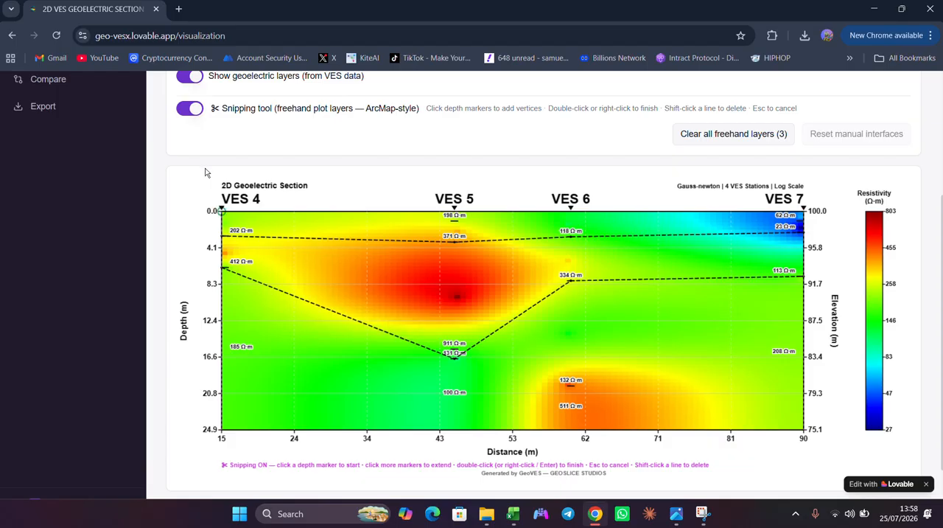
- Clear all freehand layers and plot one through VES 4's 202, VES 5's 371, VES 6's 334 and VES 7's 113 Ω·m markers
left_click(737, 138)
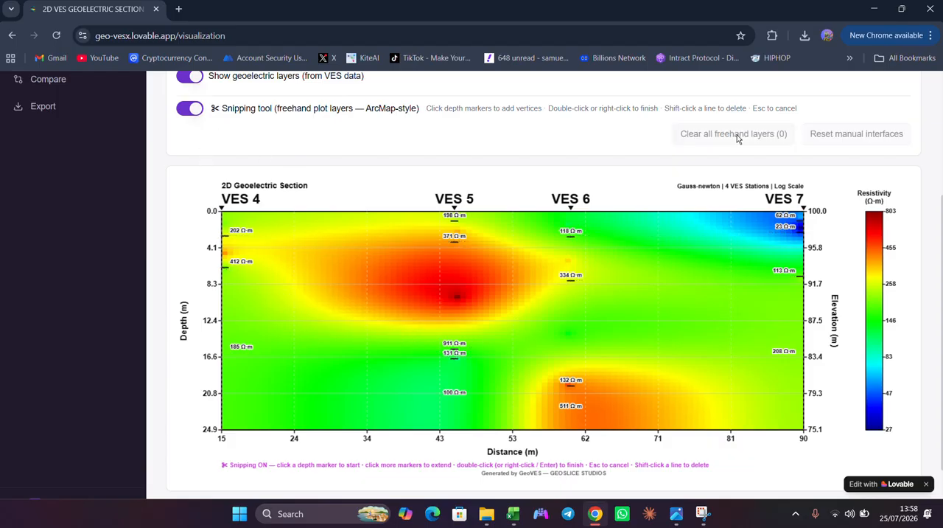
left_click(225, 245)
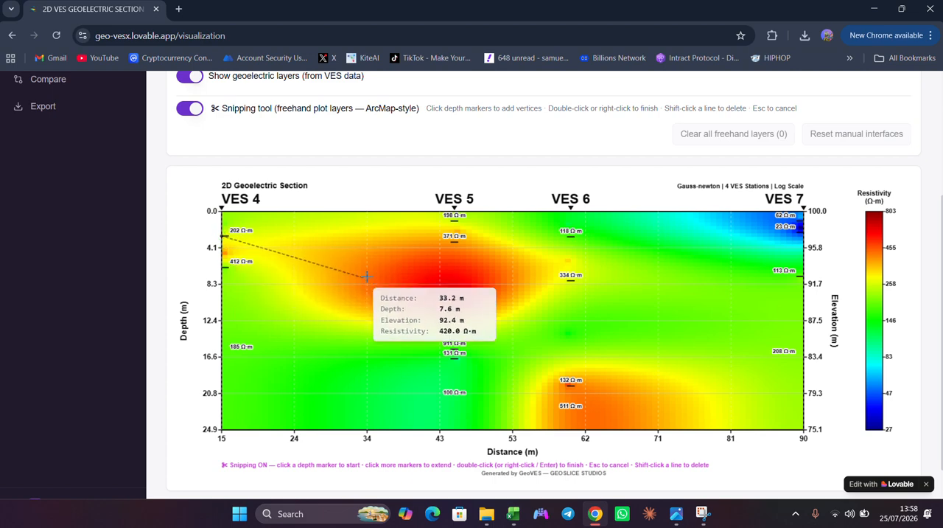
left_click(455, 241)
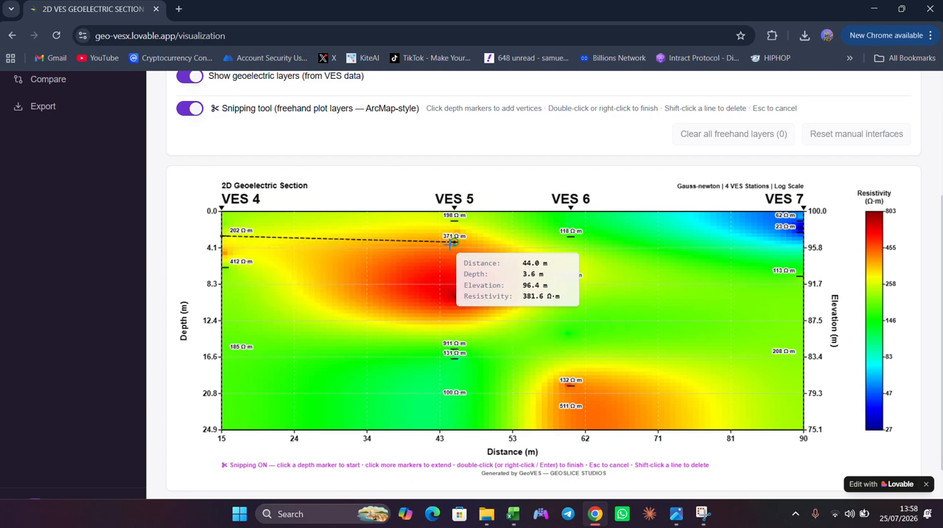
left_click(570, 279)
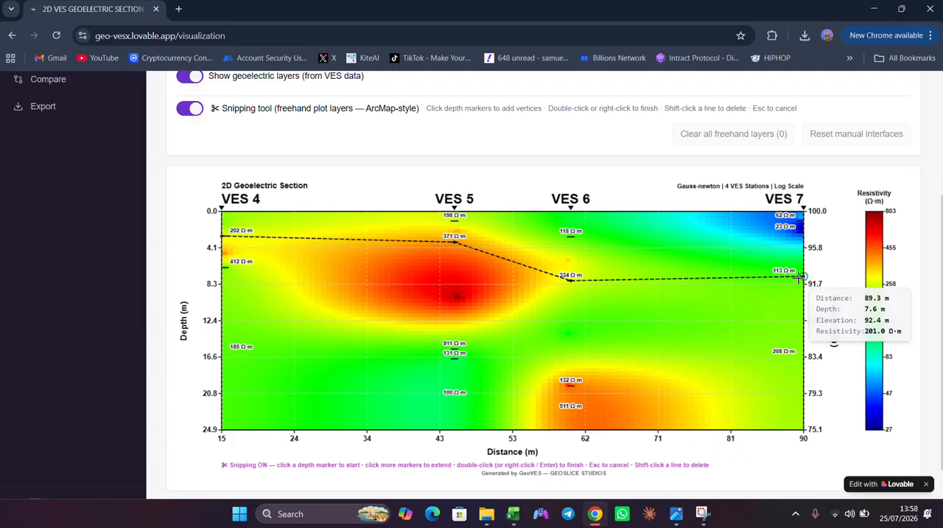
double_click(801, 278)
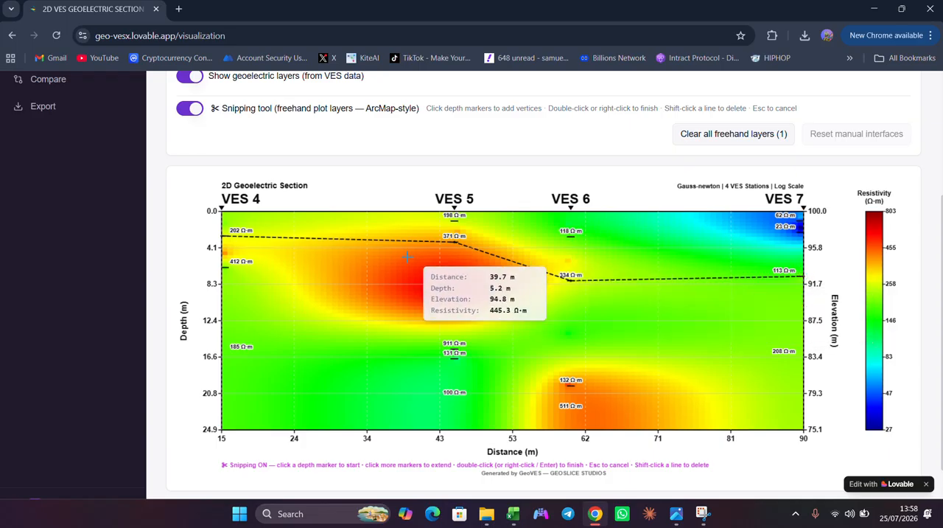
- Start a second freehand layer from VES 4's 412 Ω·m marker to VES 5's 131 Ω·m marker
left_click(222, 267)
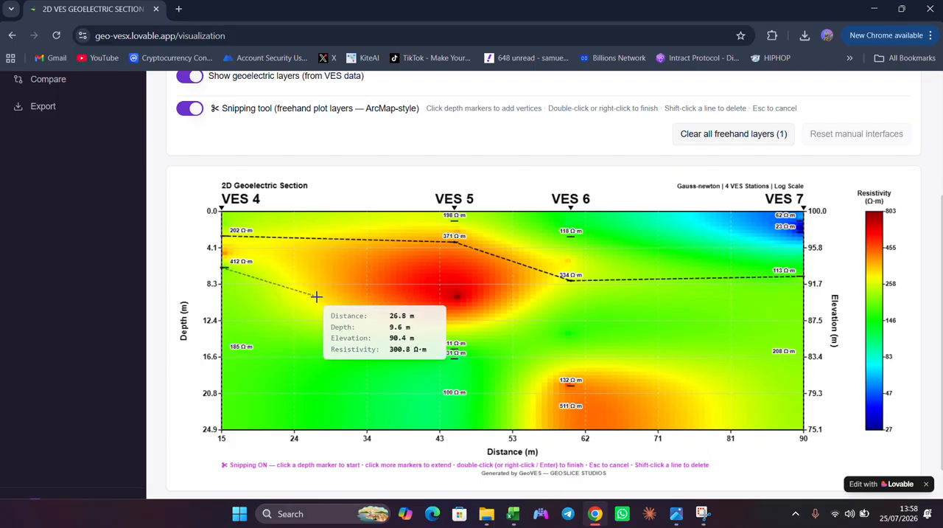
left_click(455, 360)
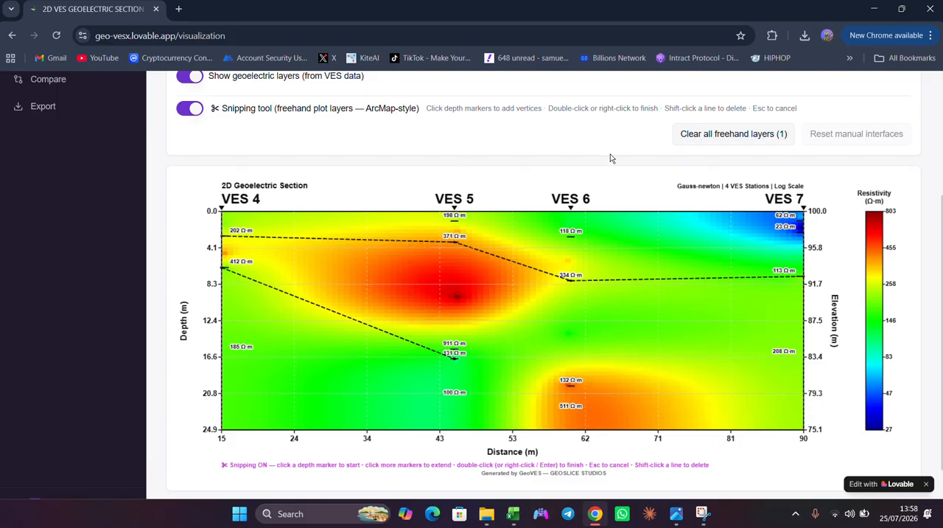
- Clear all freehand layers from the section, finishing the pending line between VES 4 and VES 5 so it is removed too
left_click(691, 141)
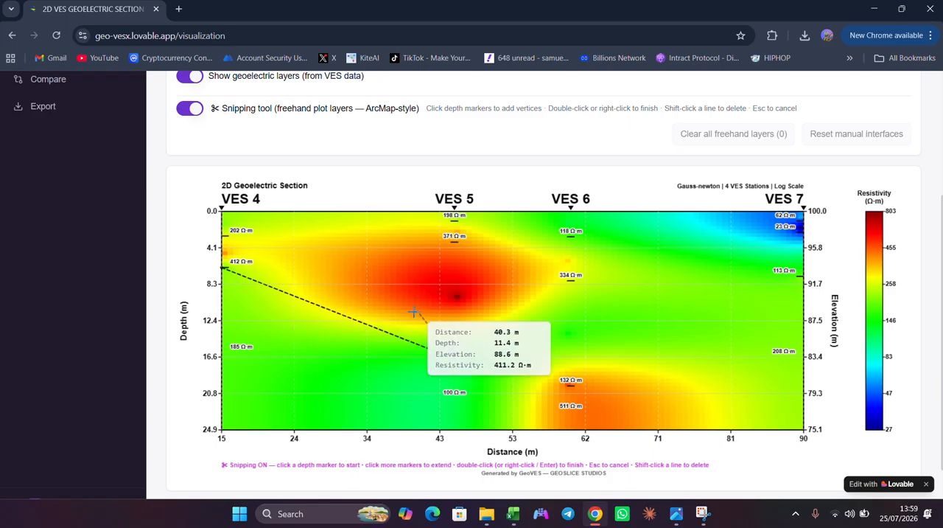
double_click(362, 305)
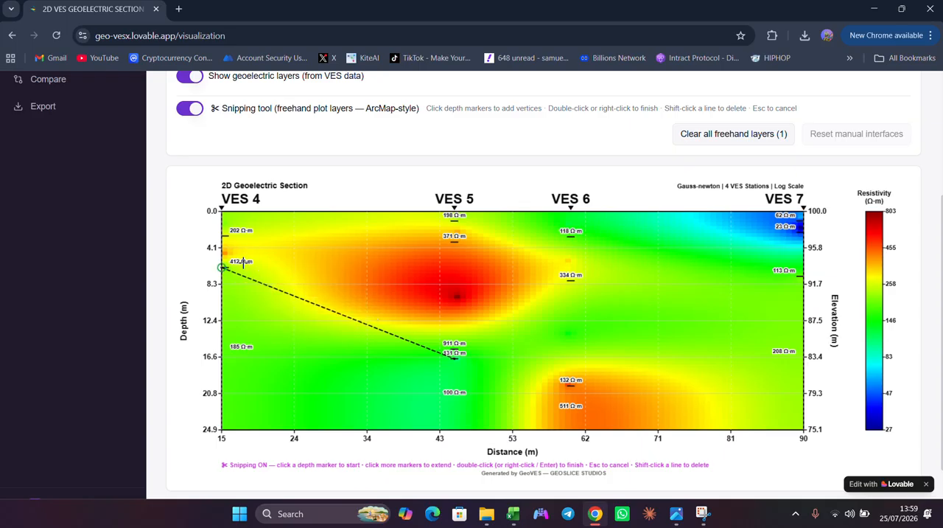
double_click(710, 136)
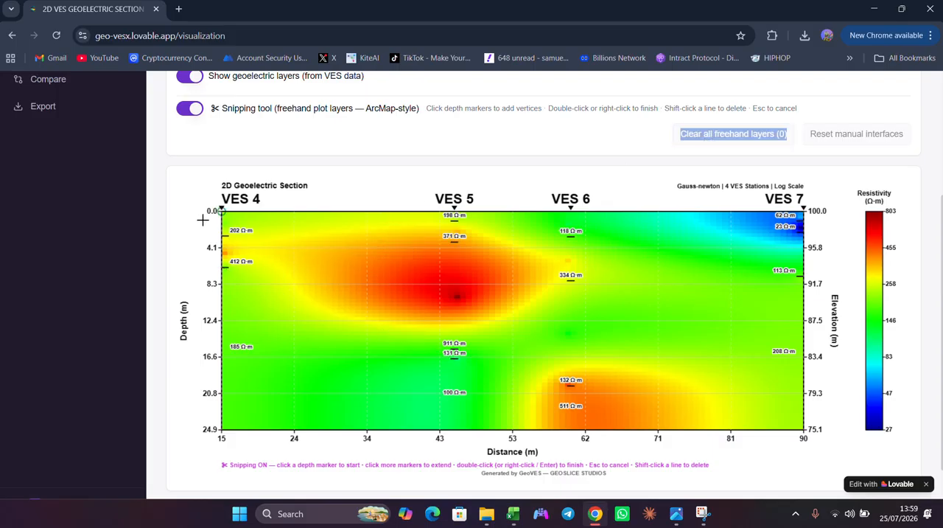
- Plot a shallow freehand layer through VES 4's 202, VES 5's 371, VES 6's 118 and VES 7's 23 Ω·m markers
left_click(221, 235)
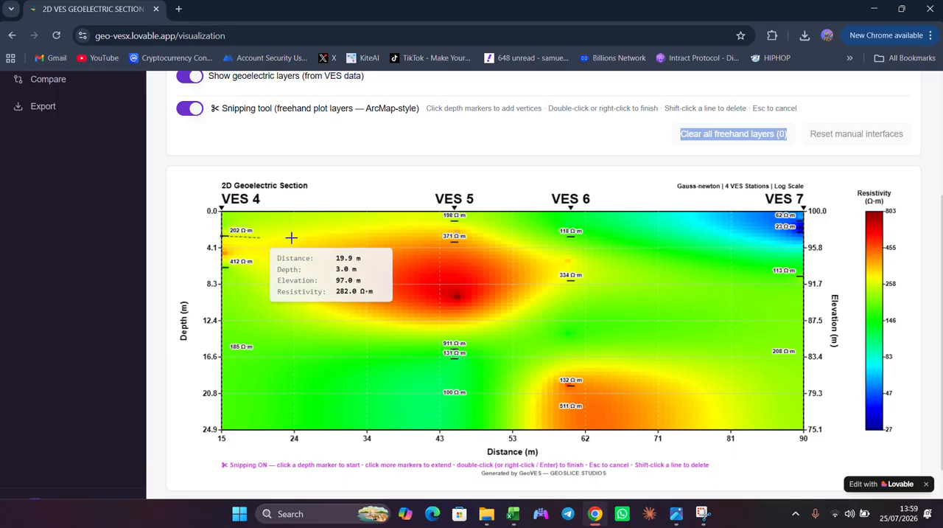
left_click(454, 240)
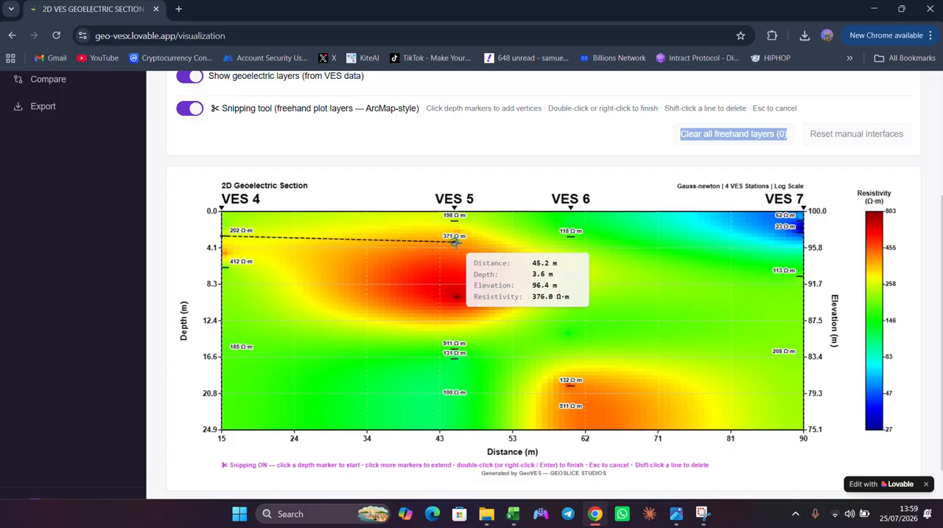
left_click(570, 234)
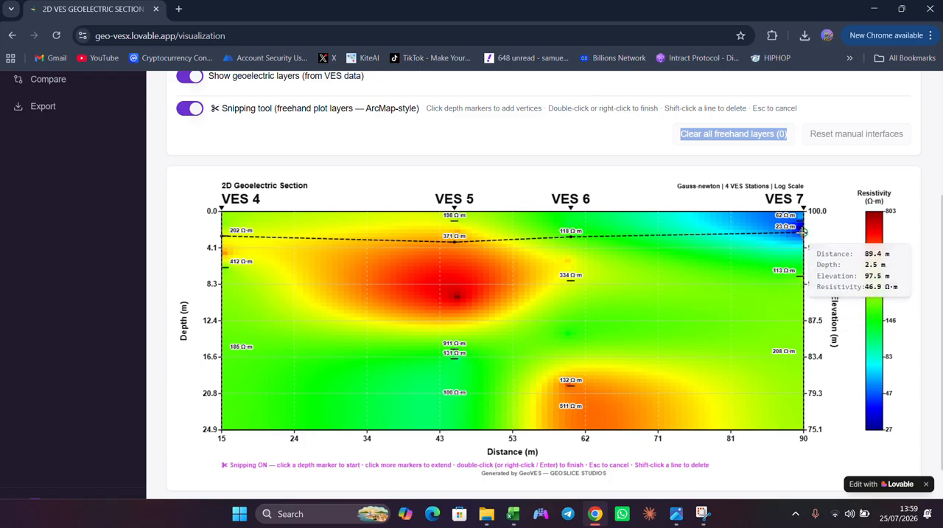
double_click(793, 236)
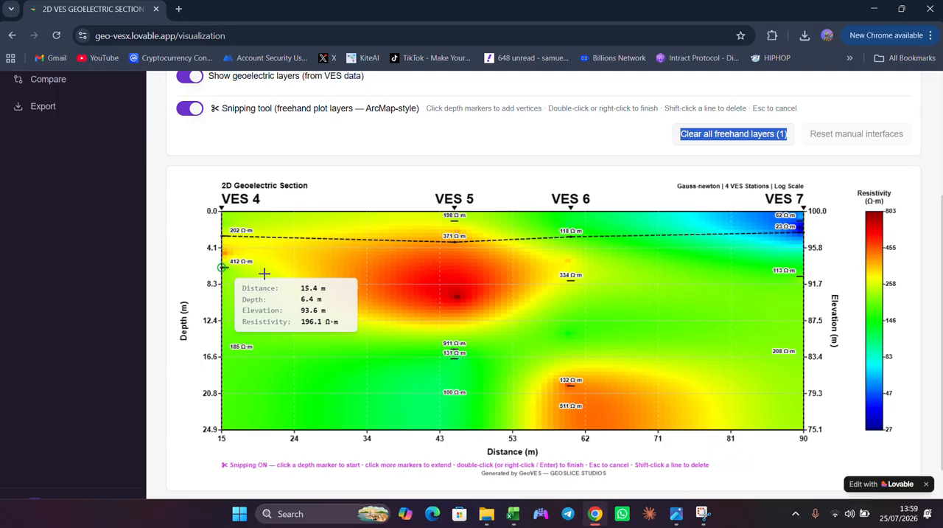
- Plot a deeper freehand layer through VES 4's 412, VES 5's 131, VES 6's 132 and VES 7's 113 Ω·m markers
left_click(222, 266)
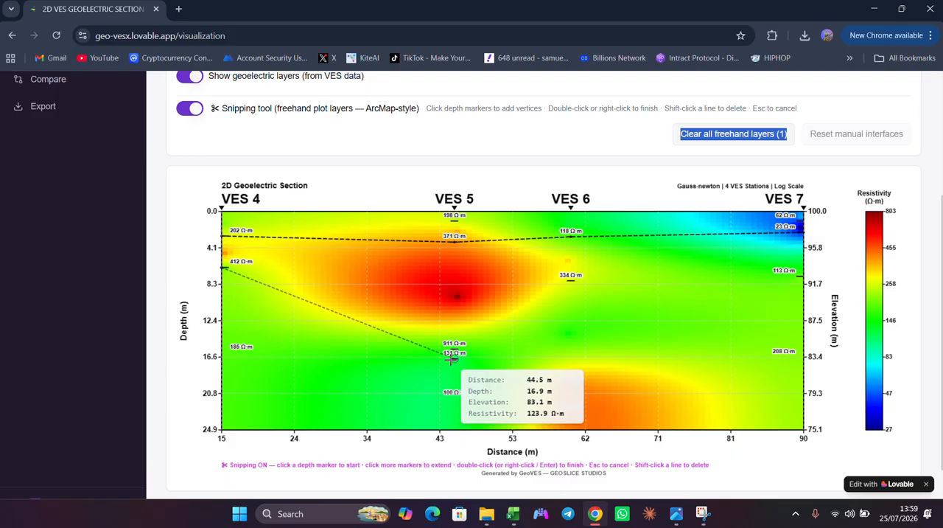
left_click(451, 357)
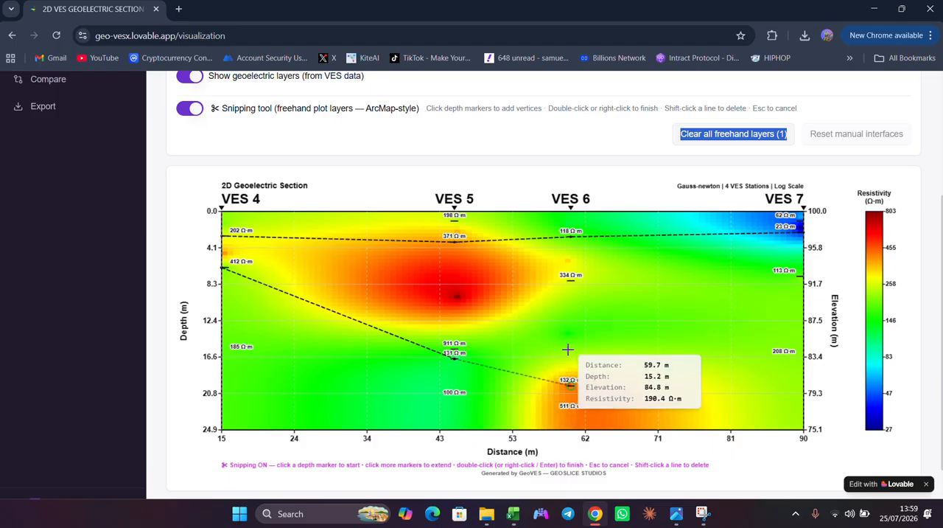
left_click(569, 383)
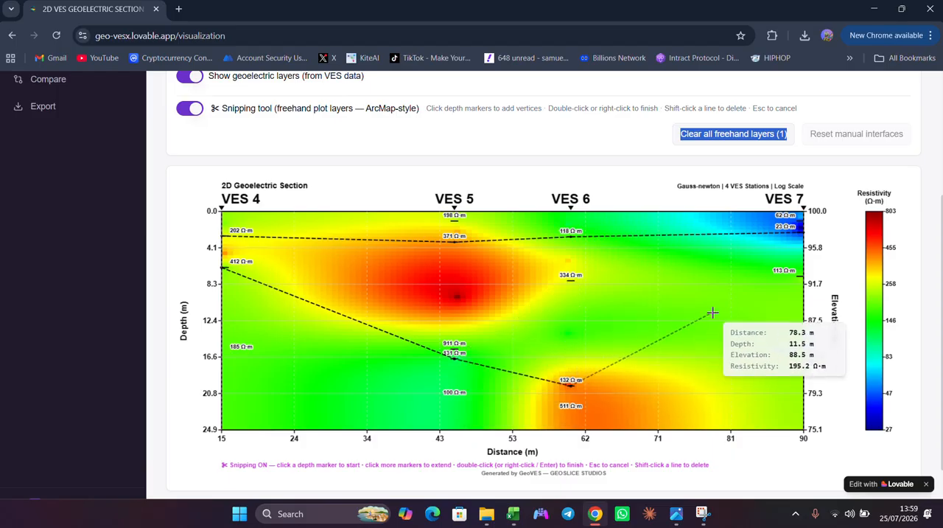
left_click(795, 278)
double_click(793, 281)
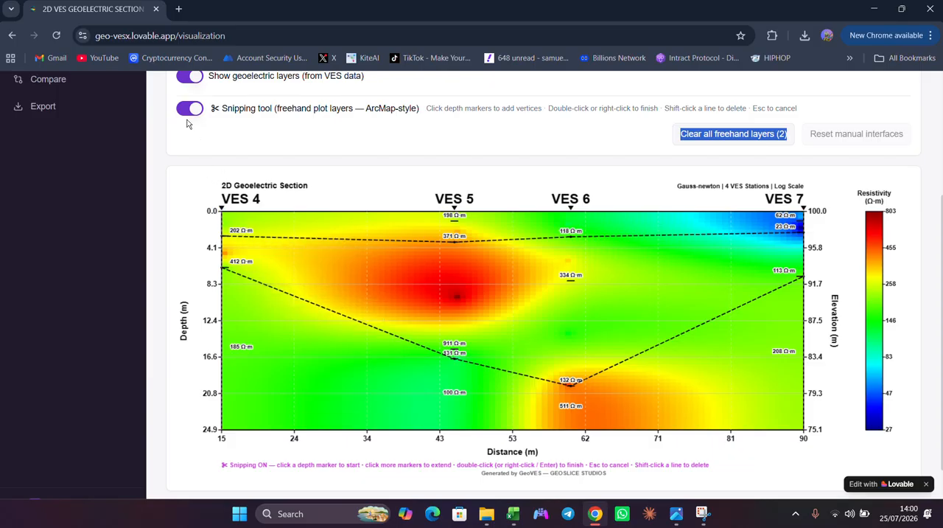
- Export the 2D section as a PNG image, inspect the exported picture in a maximized viewer and close it
scroll(73, 167, "up", 1)
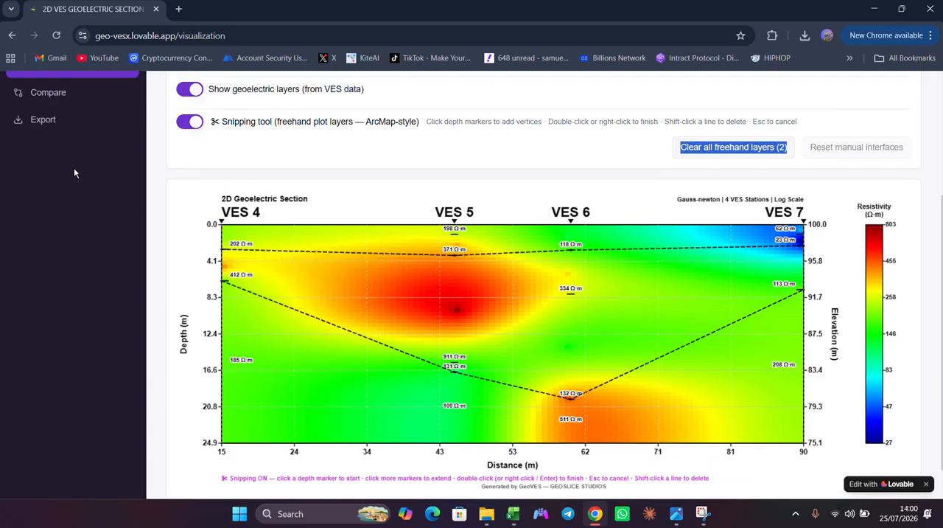
scroll(74, 167, "up", 2)
scroll(105, 244, "up", 1)
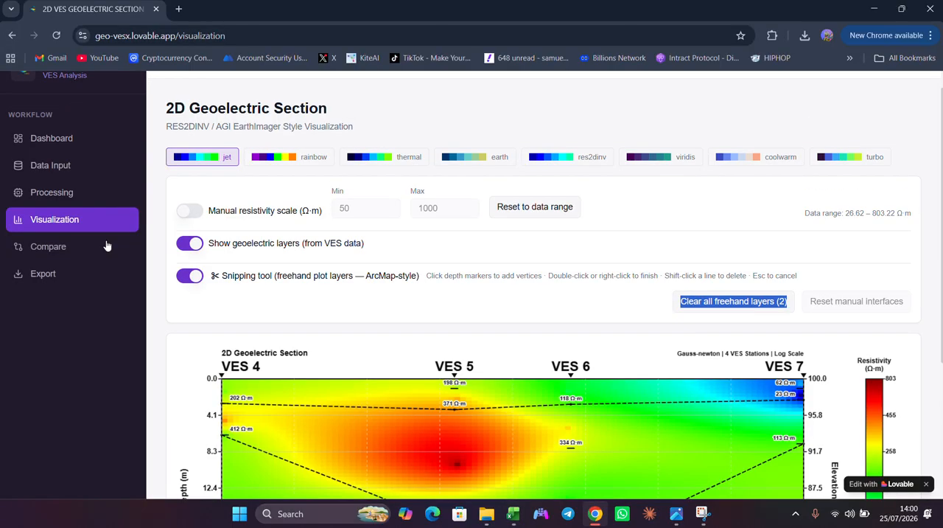
left_click(47, 281)
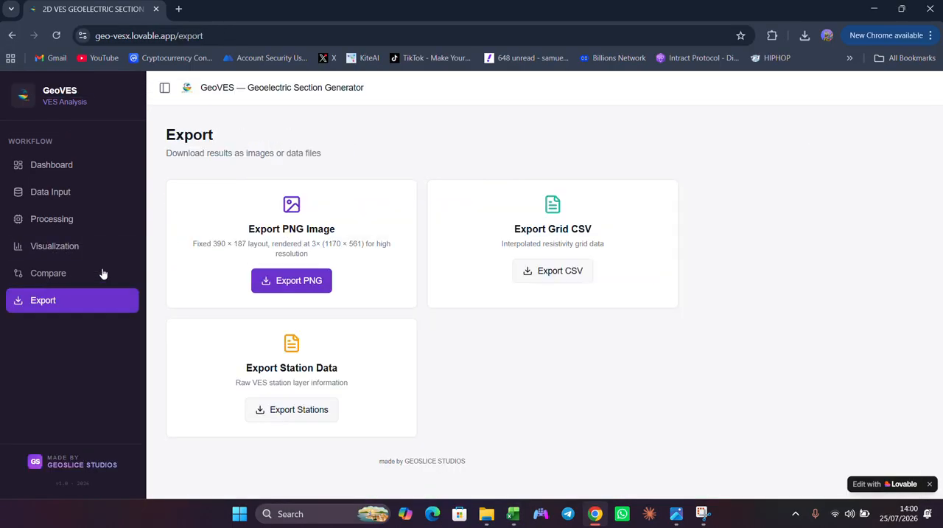
left_click(285, 276)
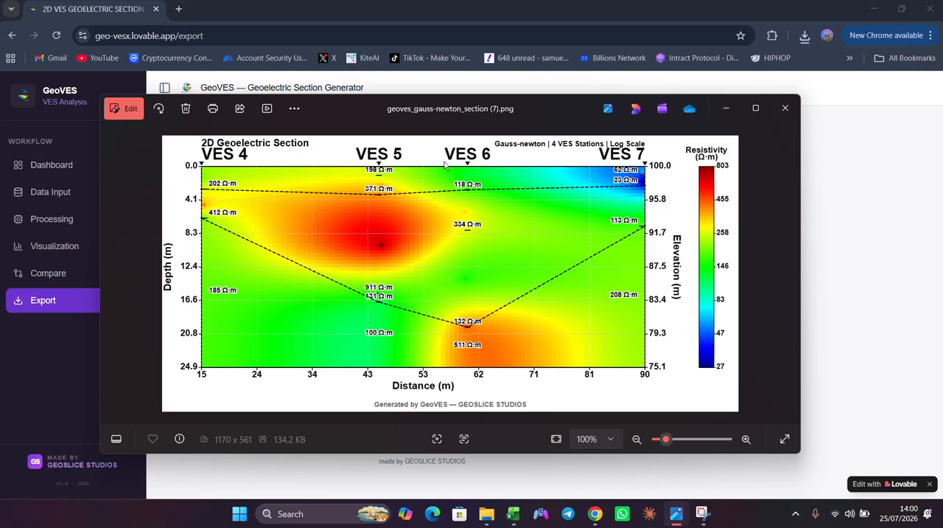
left_click(755, 109)
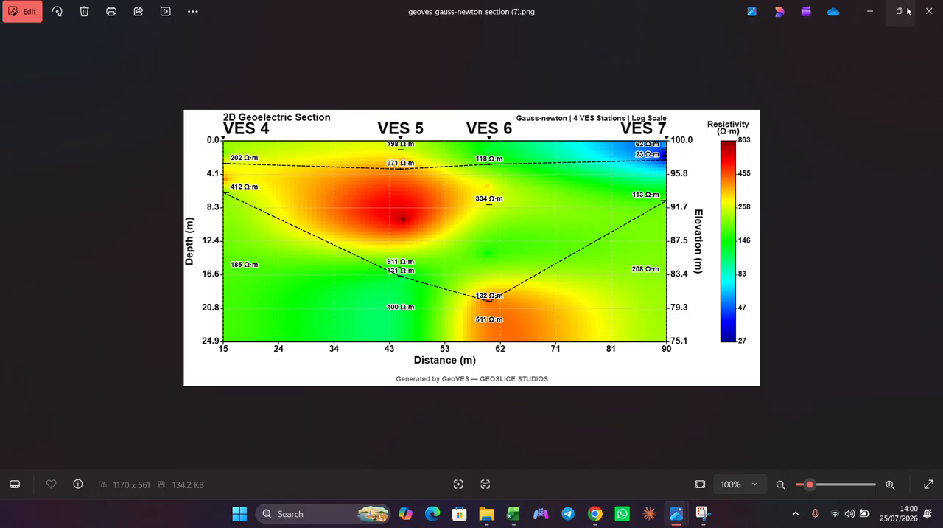
left_click(932, 11)
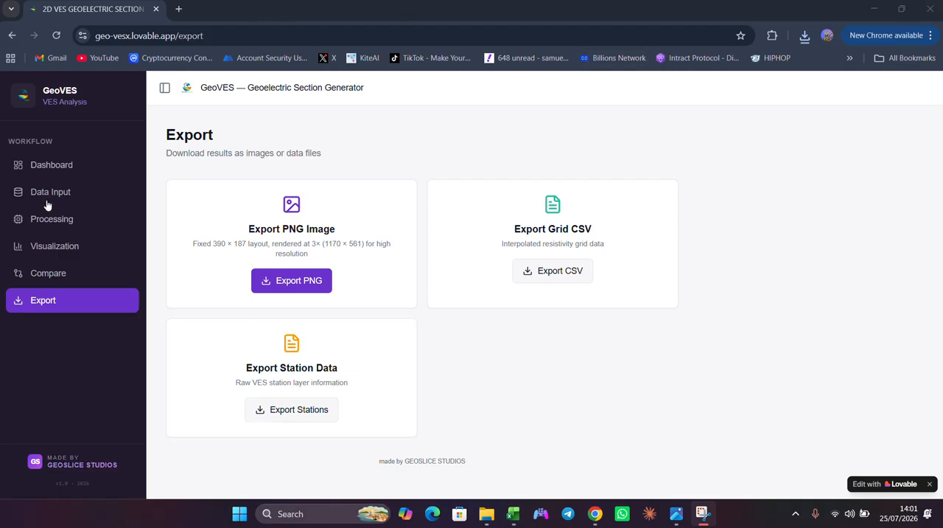
- Return to the 2D section visualization and review the plot with its two freehand layers and display settings
left_click(56, 251)
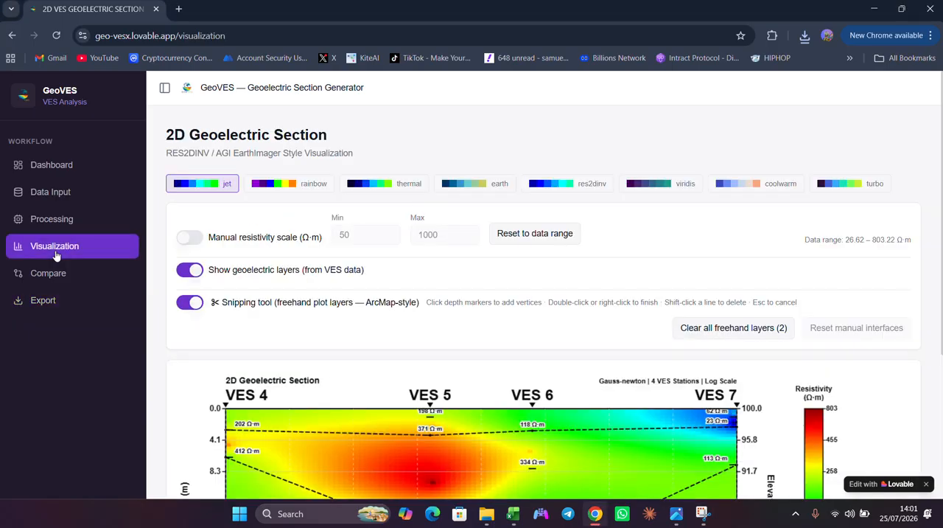
scroll(55, 255, "down", 3)
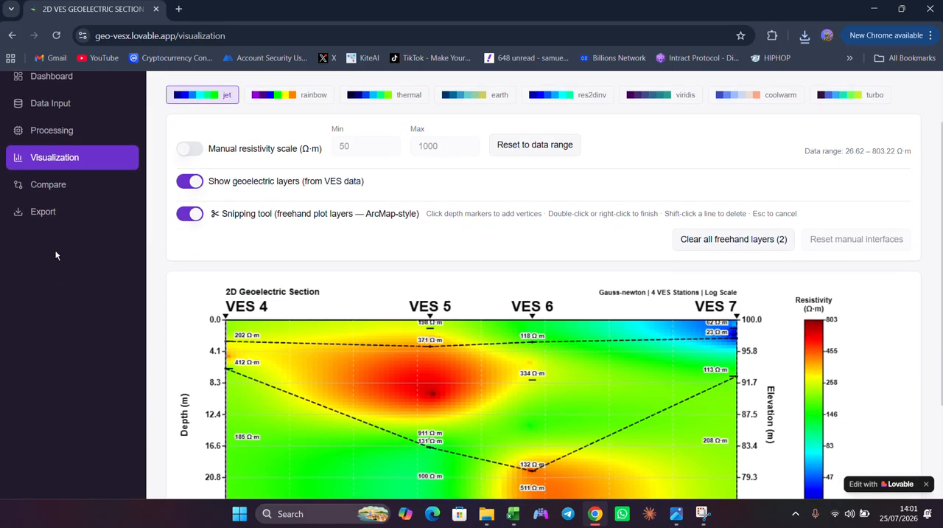
scroll(55, 255, "down", 1)
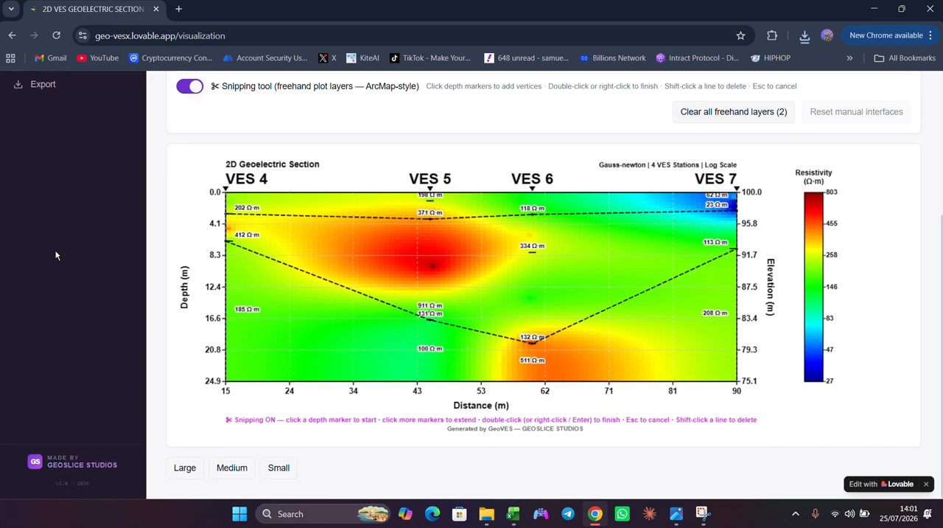
scroll(56, 255, "up", 2)
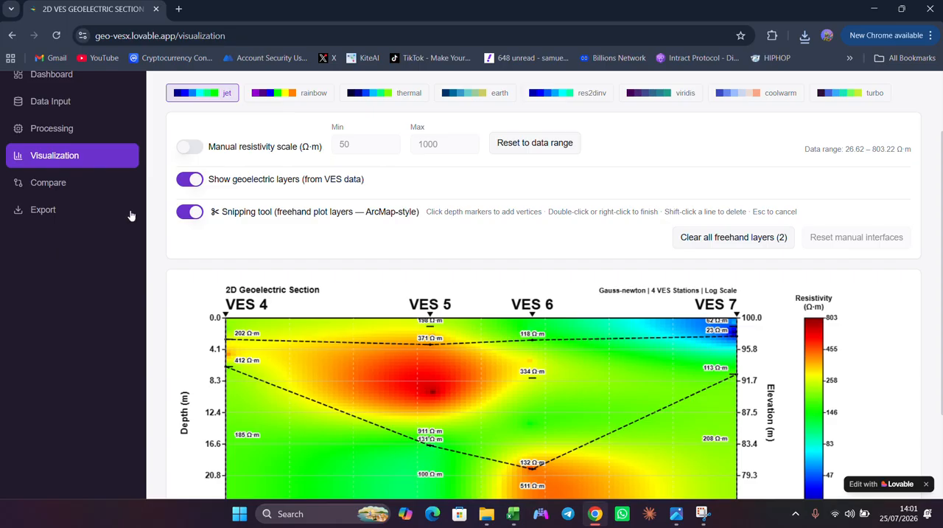
scroll(179, 247, "down", 1)
scroll(179, 247, "up", 2)
scroll(179, 247, "down", 3)
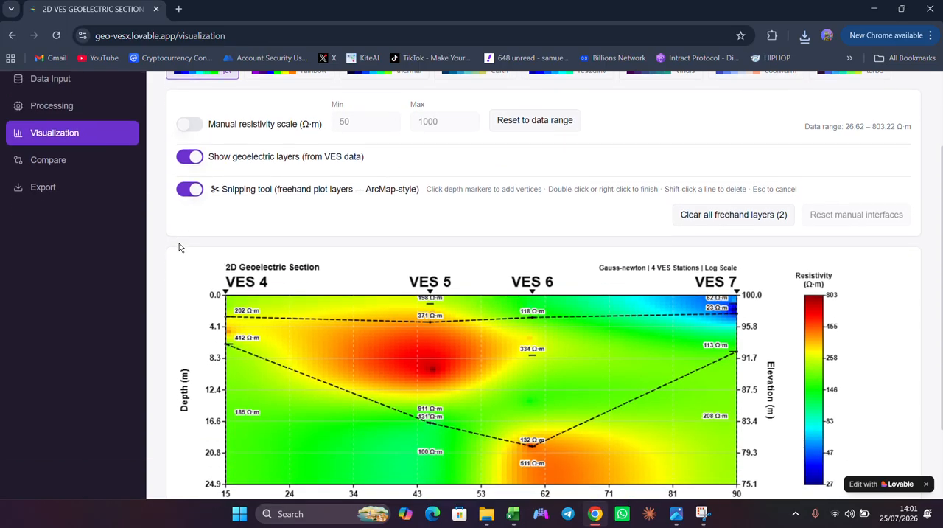